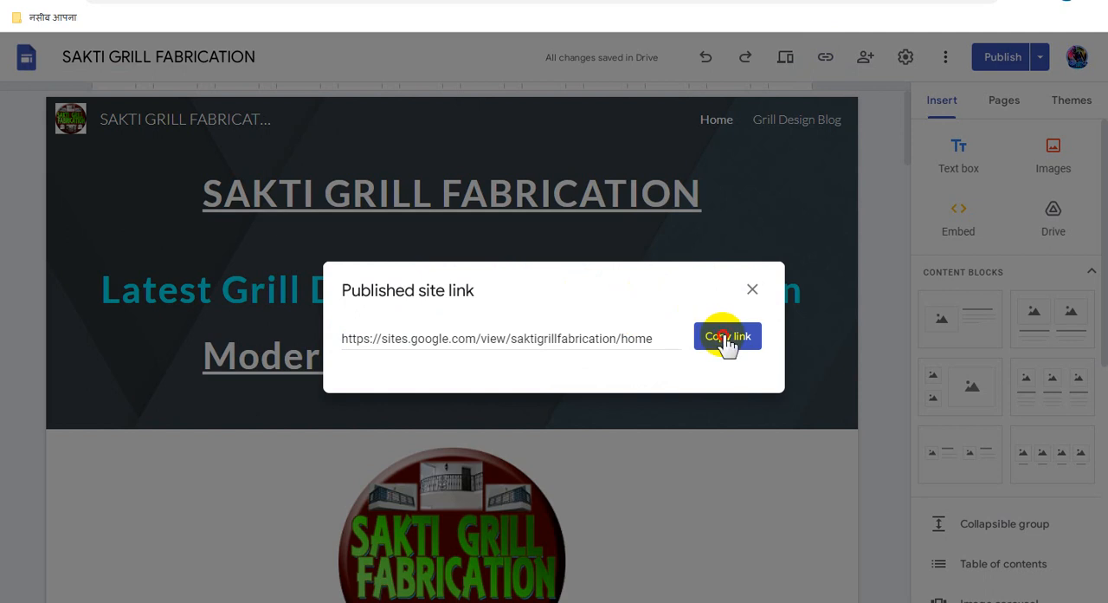
- Copy the published site link, open the live site and look through its home page from the header to the last video captions
left_click(727, 337)
left_click(450, 170)
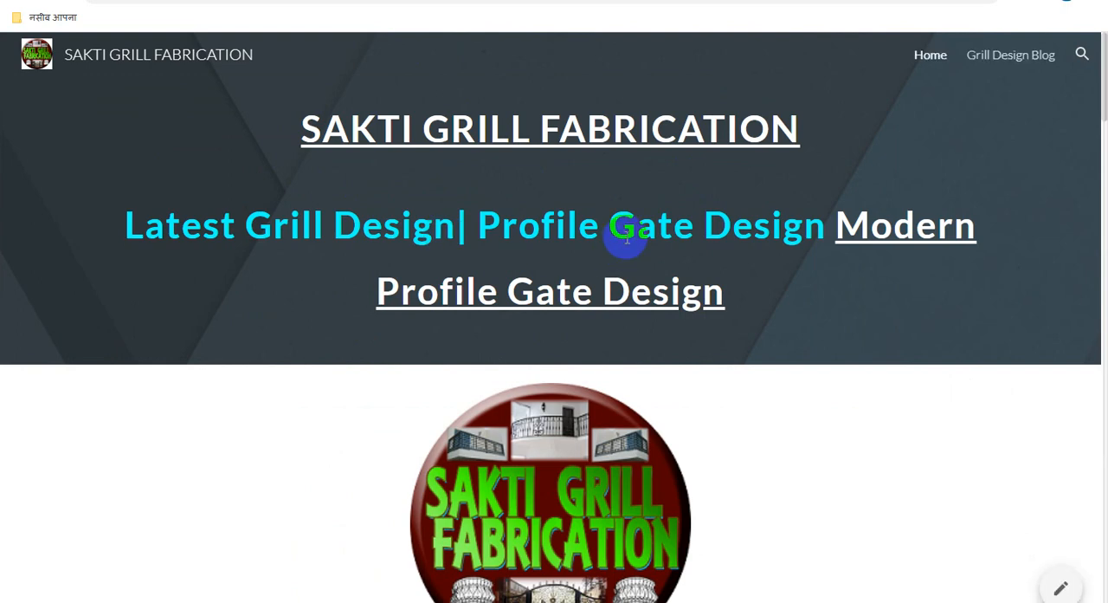
scroll(723, 212, "down", 9)
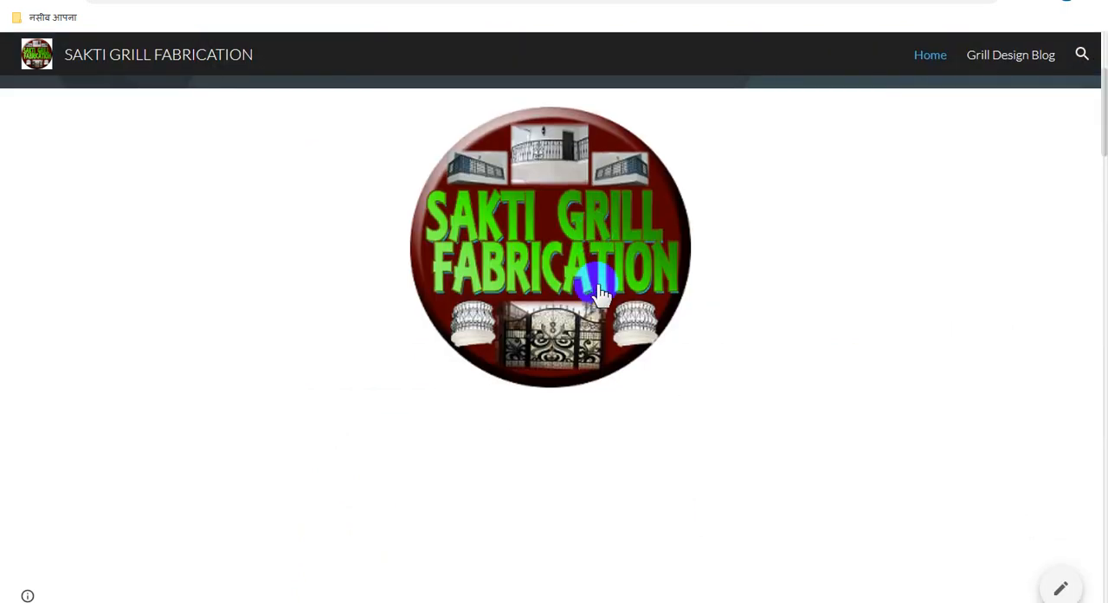
scroll(604, 291, "down", 13)
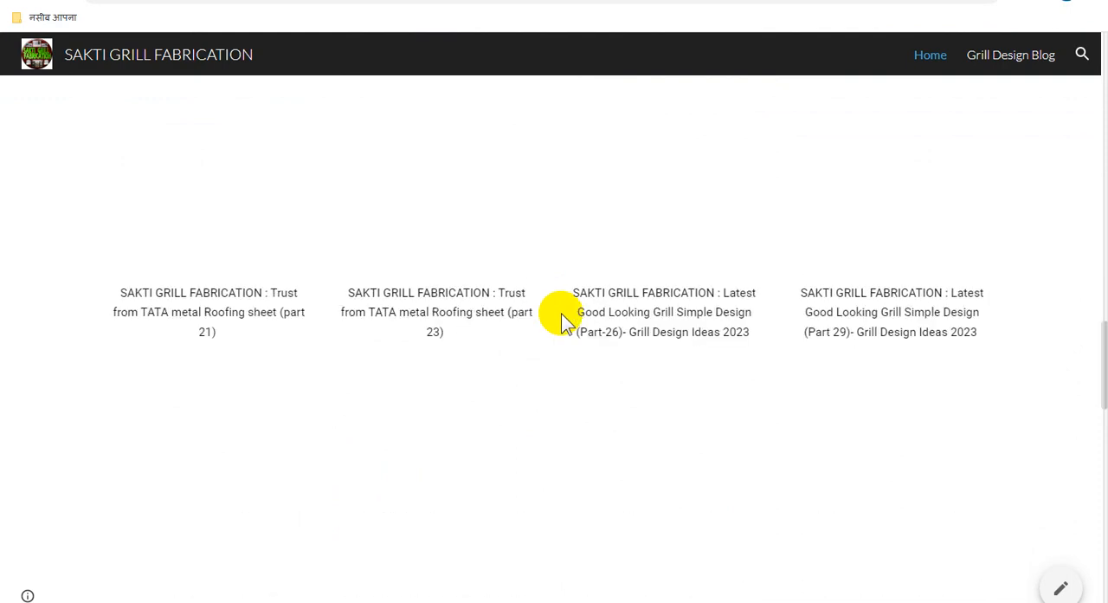
scroll(561, 321, "down", 20)
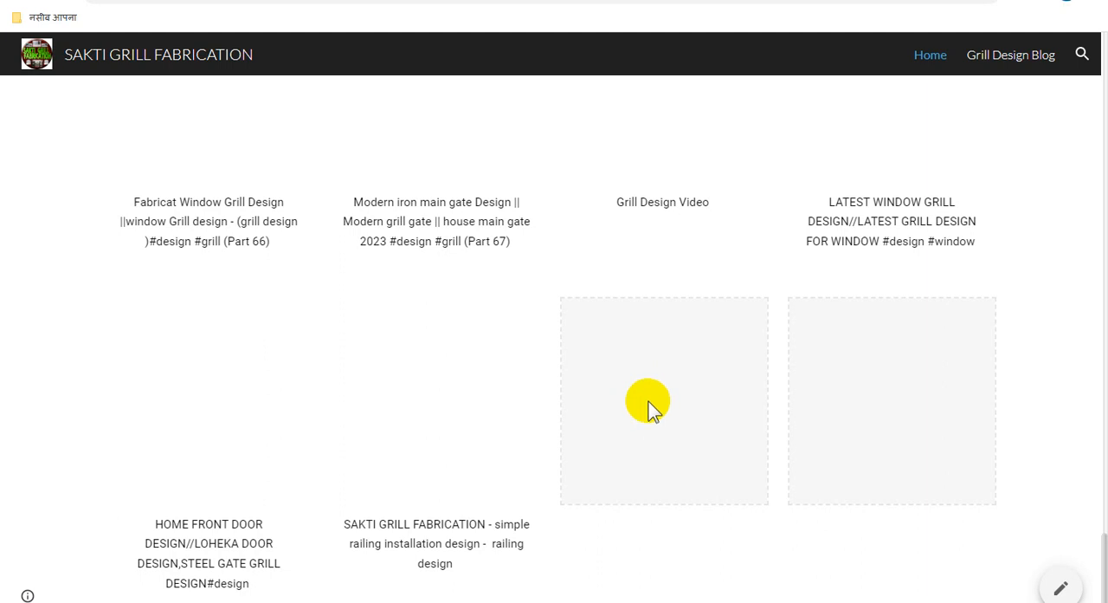
scroll(654, 416, "up", 10)
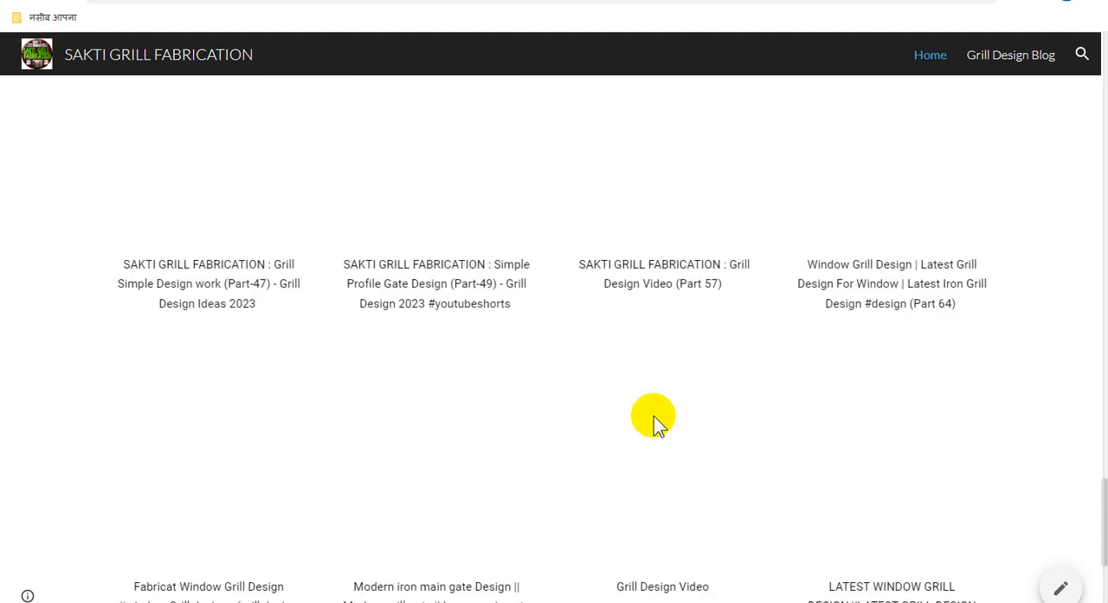
scroll(654, 415, "up", 10)
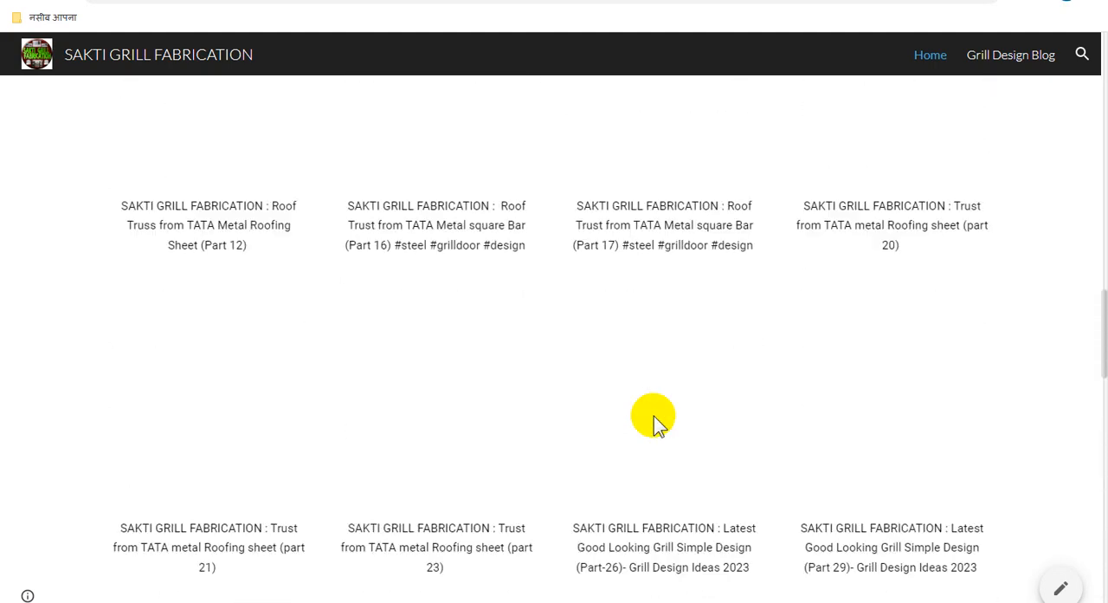
scroll(654, 420, "up", 10)
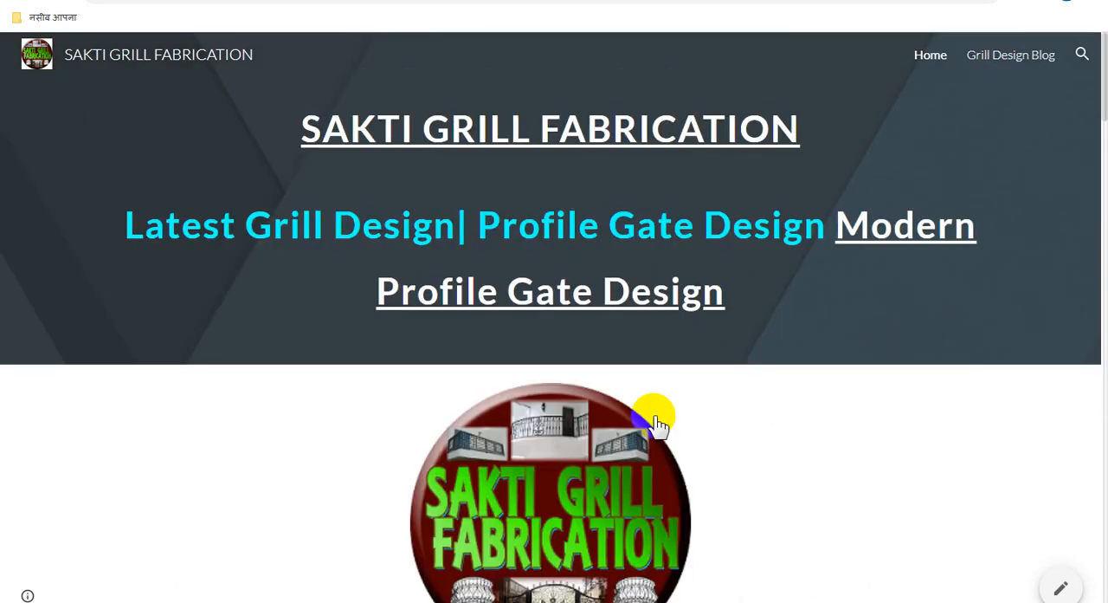
- Switch to Adsterra and copy the existing direct link from the Direct Links page
key("ctrl+Tab")
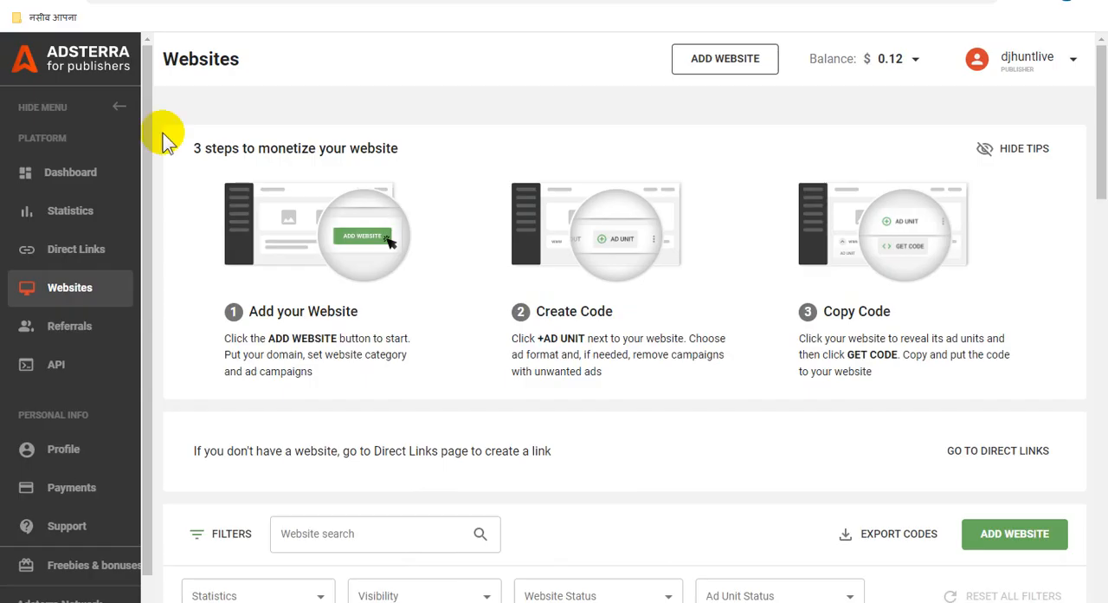
left_click(87, 255)
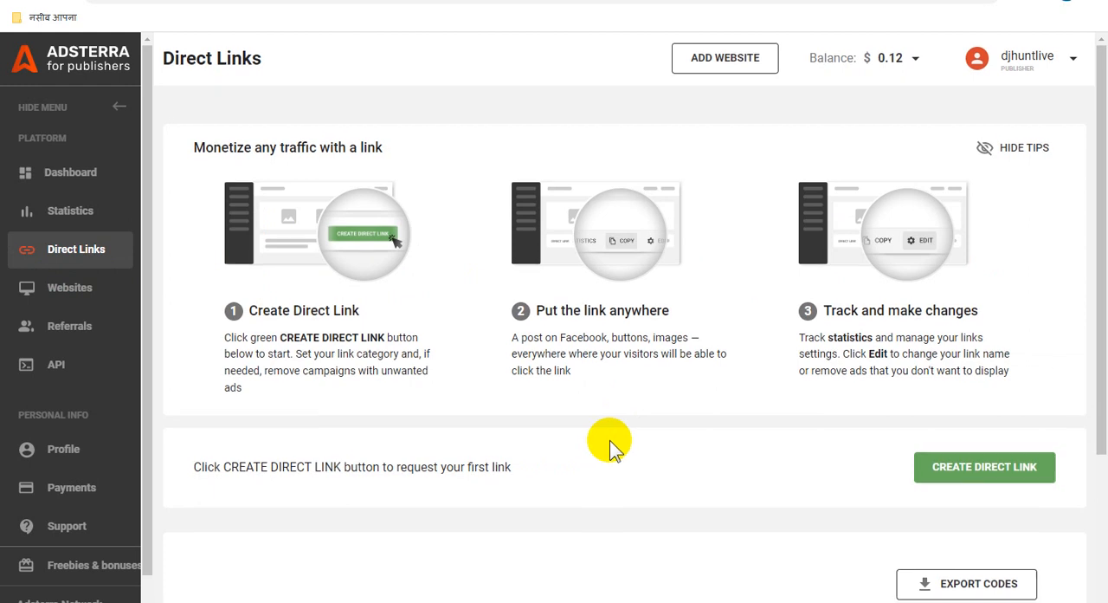
scroll(606, 446, "down", 3)
left_click(742, 463)
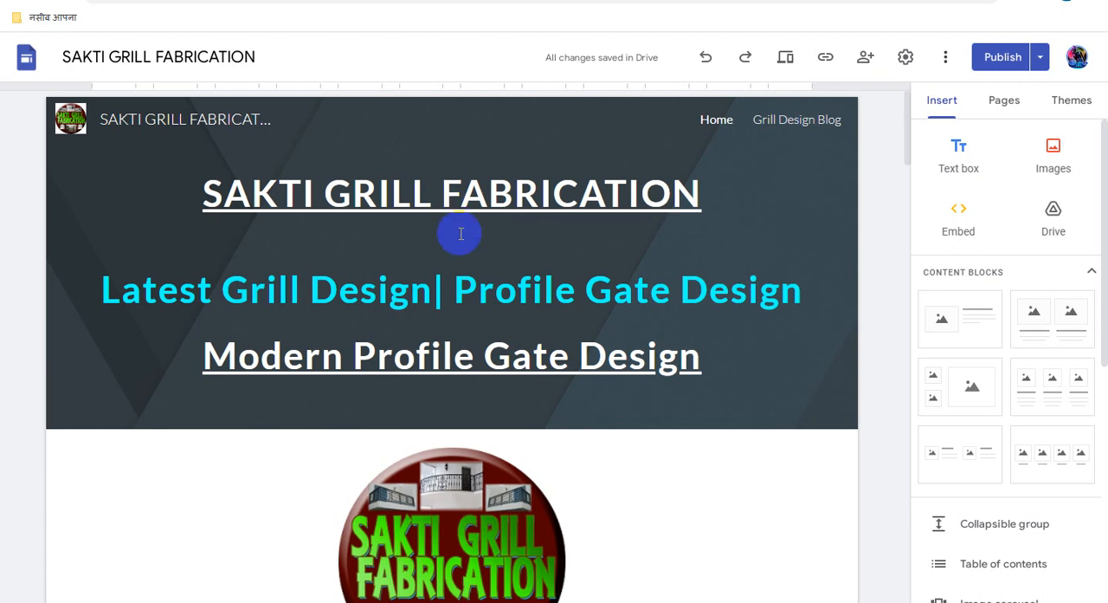
- In the Google Sites editor, replace the link on the SAKTI GRILL FABRICATION header title with the copied Adsterra direct link
left_click(462, 234)
scroll(527, 363, "down", 2)
left_click(527, 364)
scroll(526, 364, "up", 2)
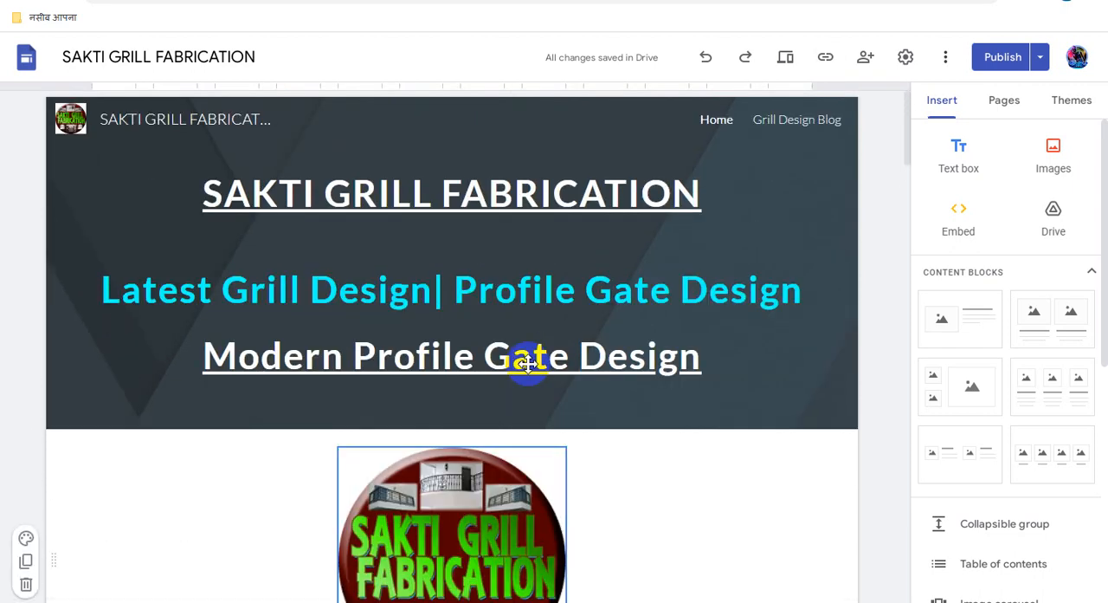
left_click(527, 363)
triple_click(434, 190)
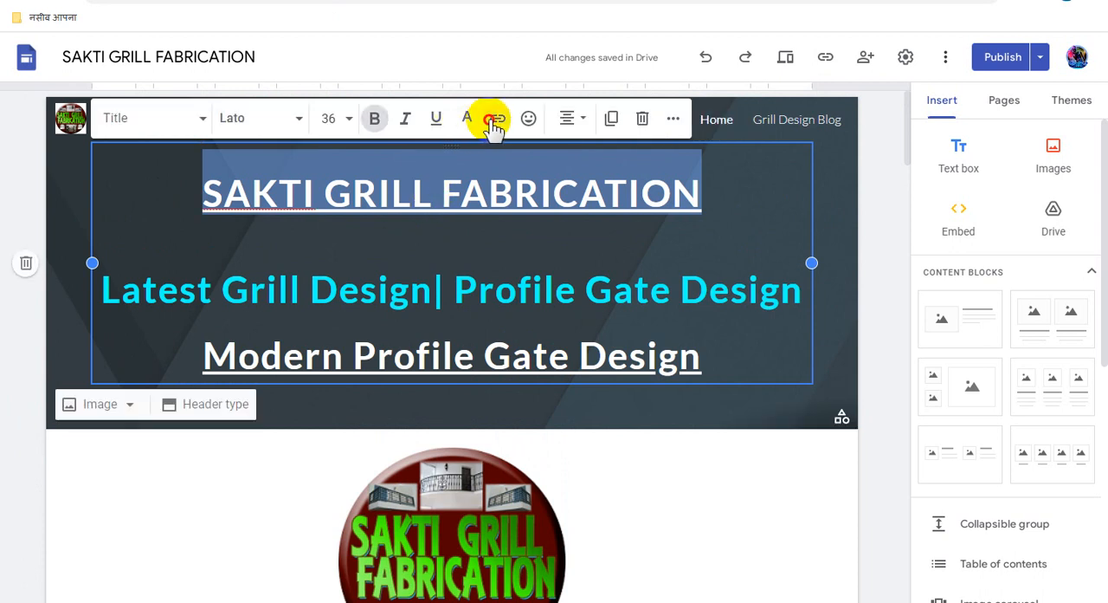
left_click(497, 119)
key("ctrl+v")
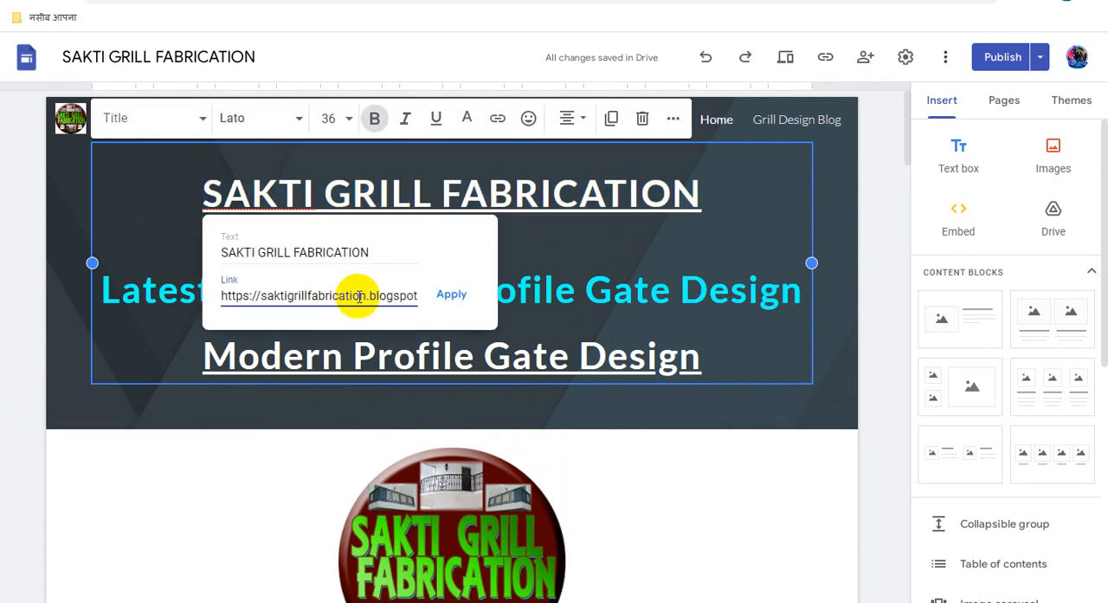
triple_click(357, 296)
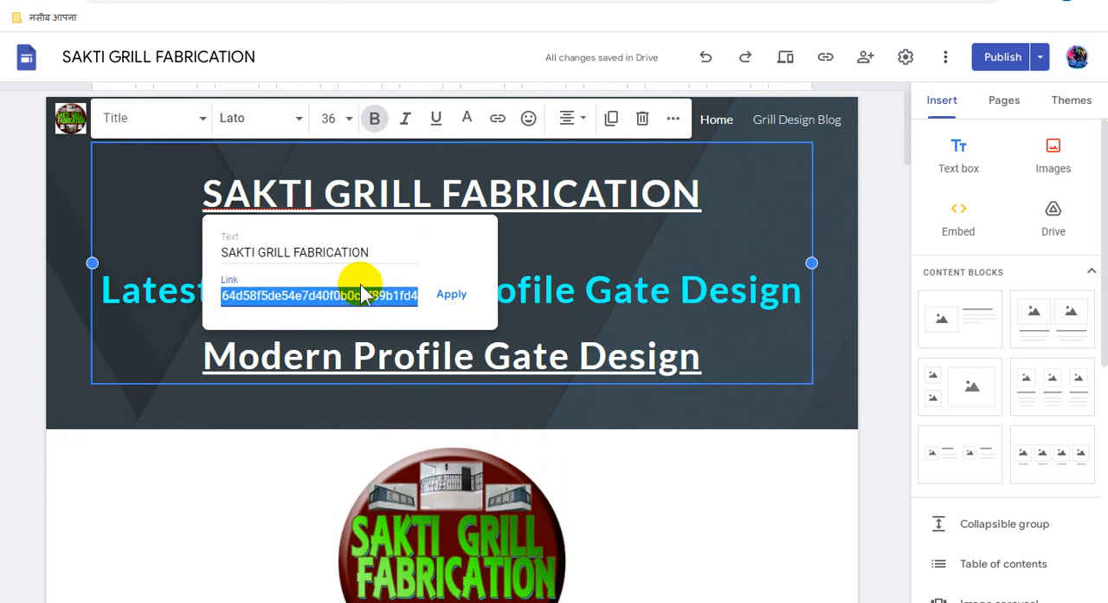
key("BackSpace")
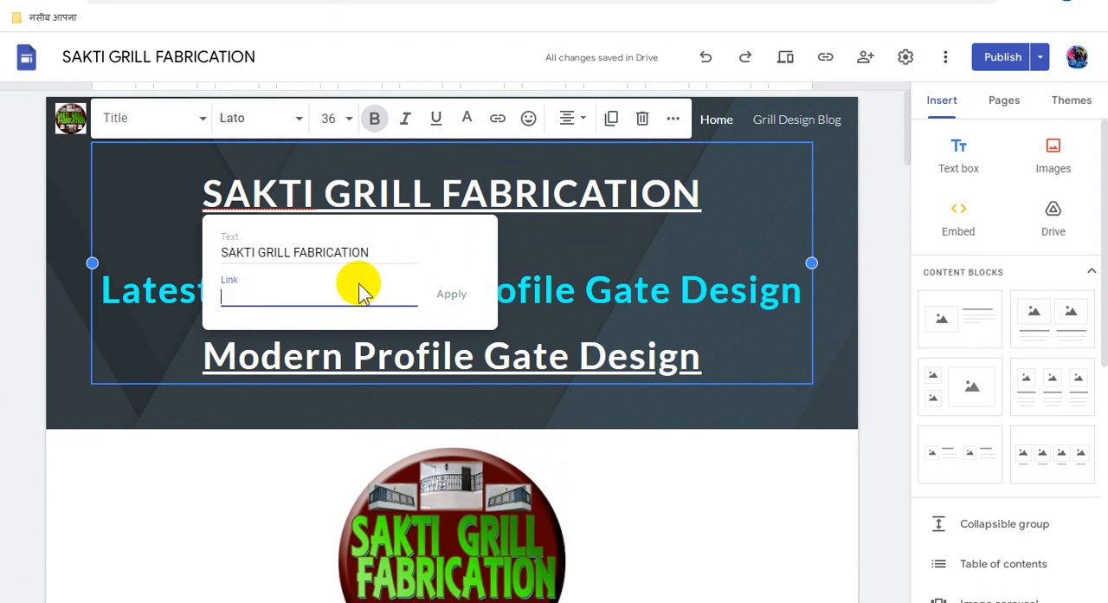
key("ctrl+v")
left_click(454, 296)
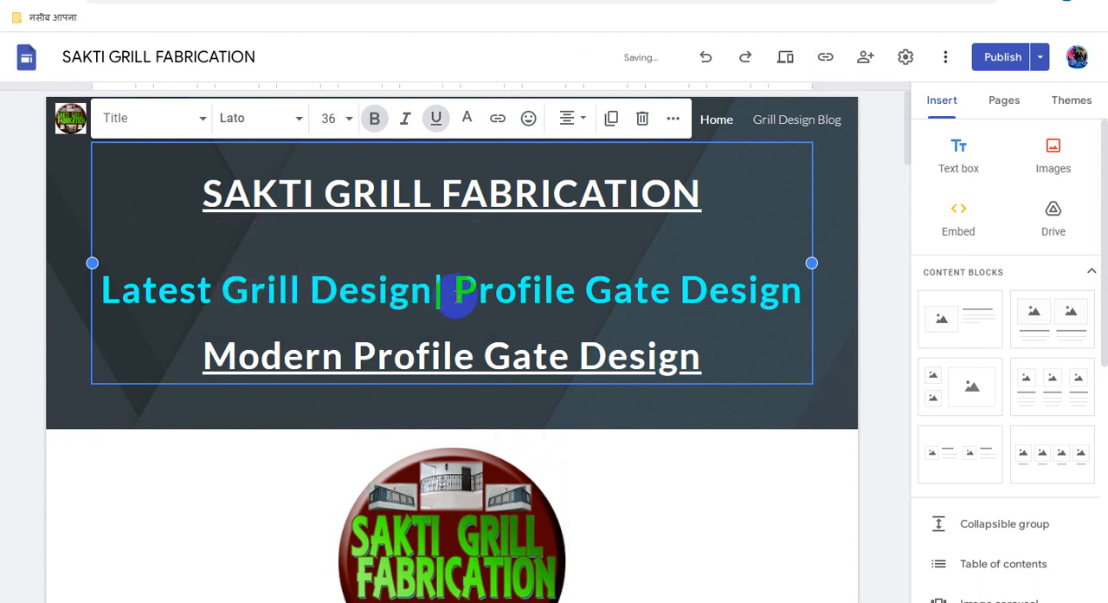
- Link only the header line "Modern Profile Gate Design" to the copied Adsterra direct link
triple_click(424, 355)
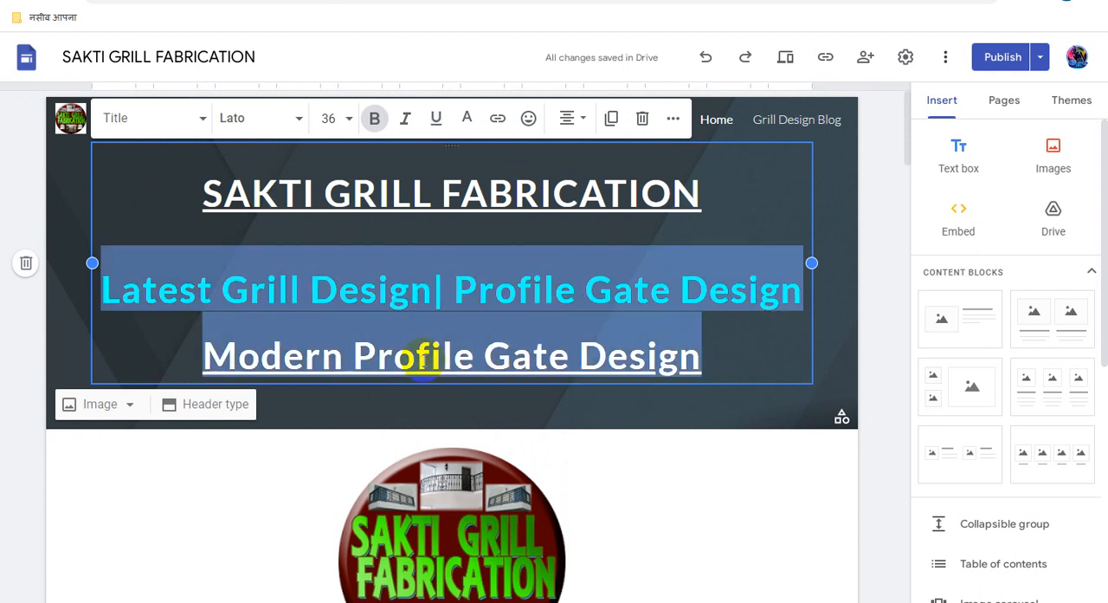
left_click(381, 355)
left_click(220, 350)
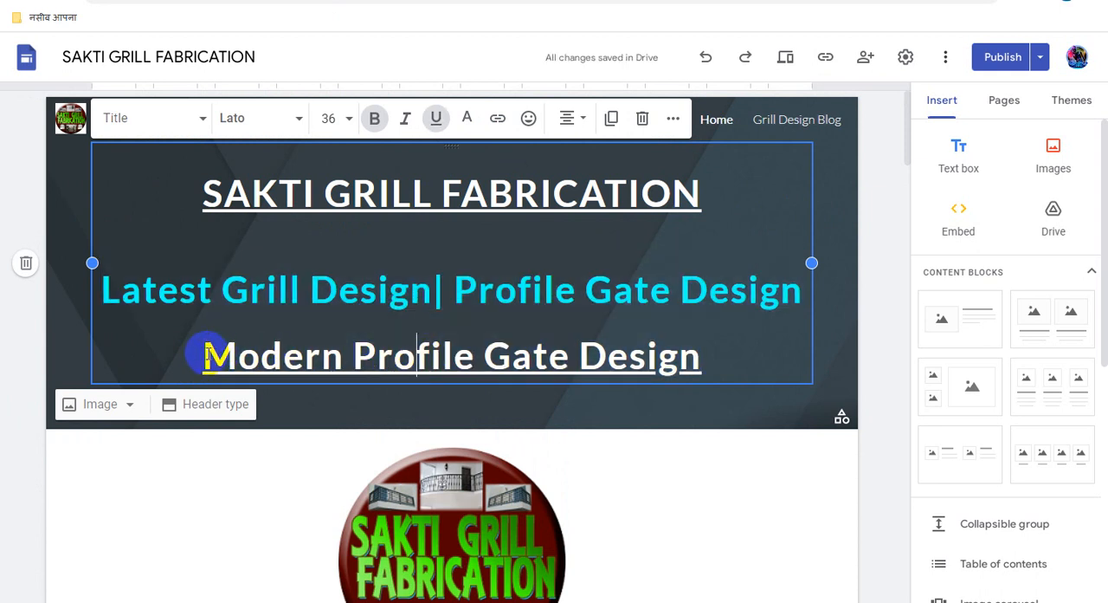
left_click_drag(206, 355, 719, 359)
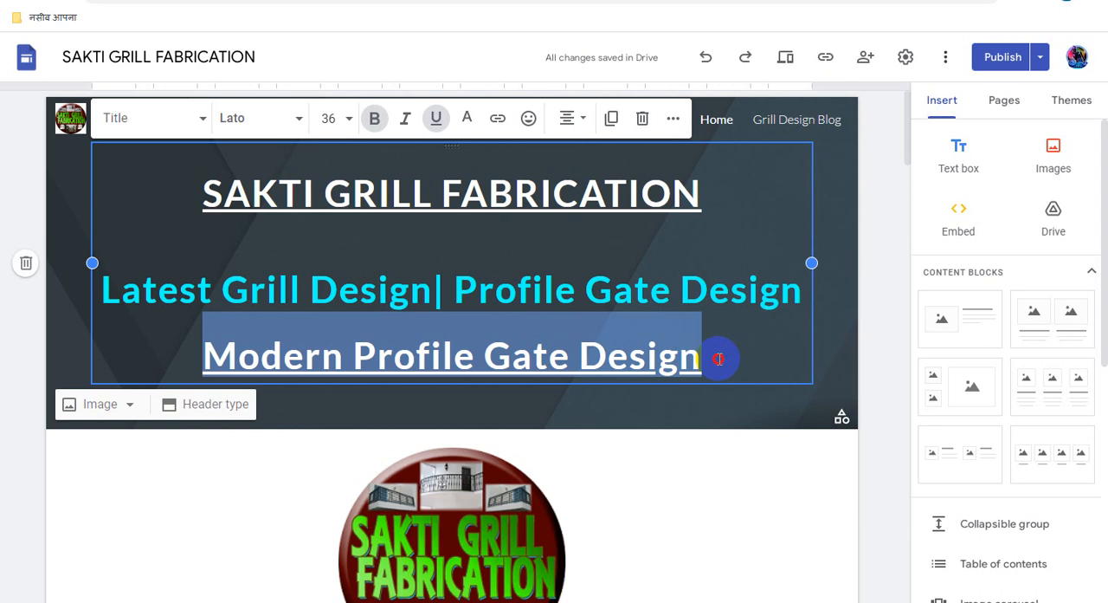
left_click(497, 119)
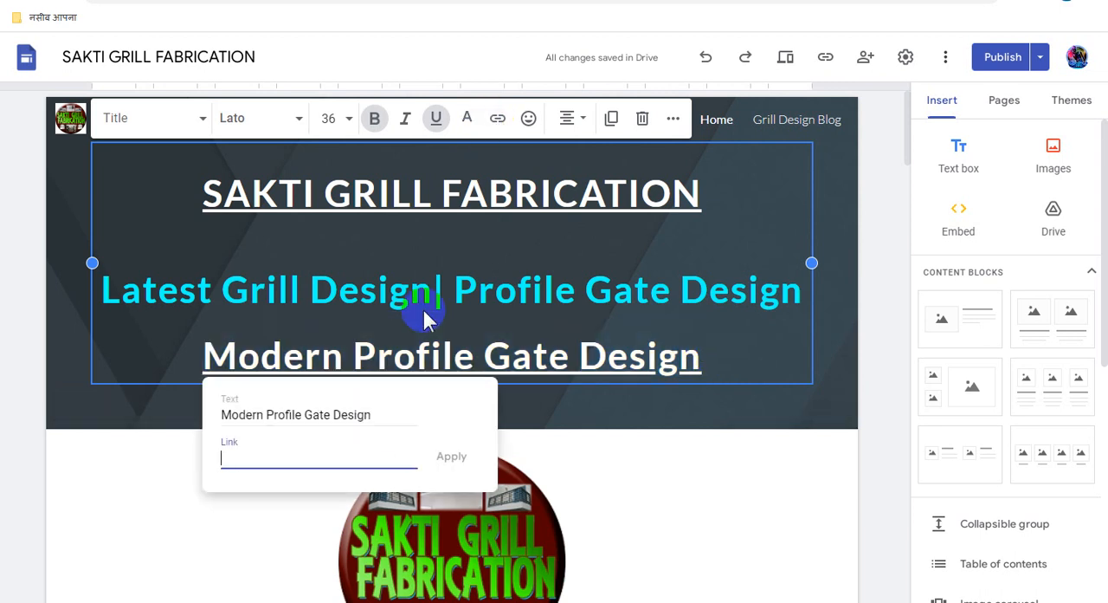
key("ctrl+v")
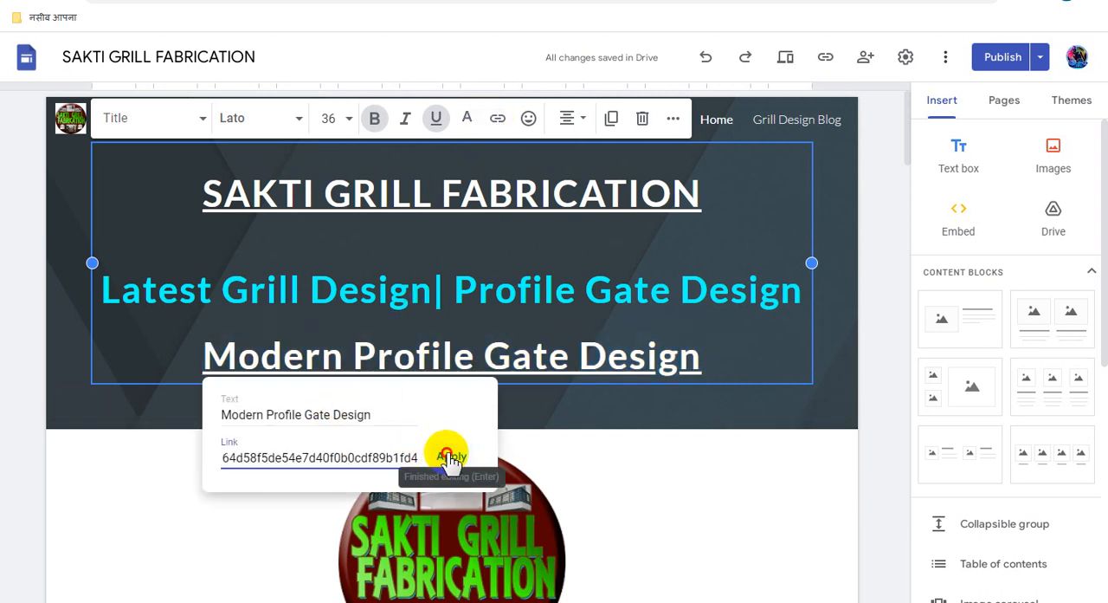
left_click(451, 459)
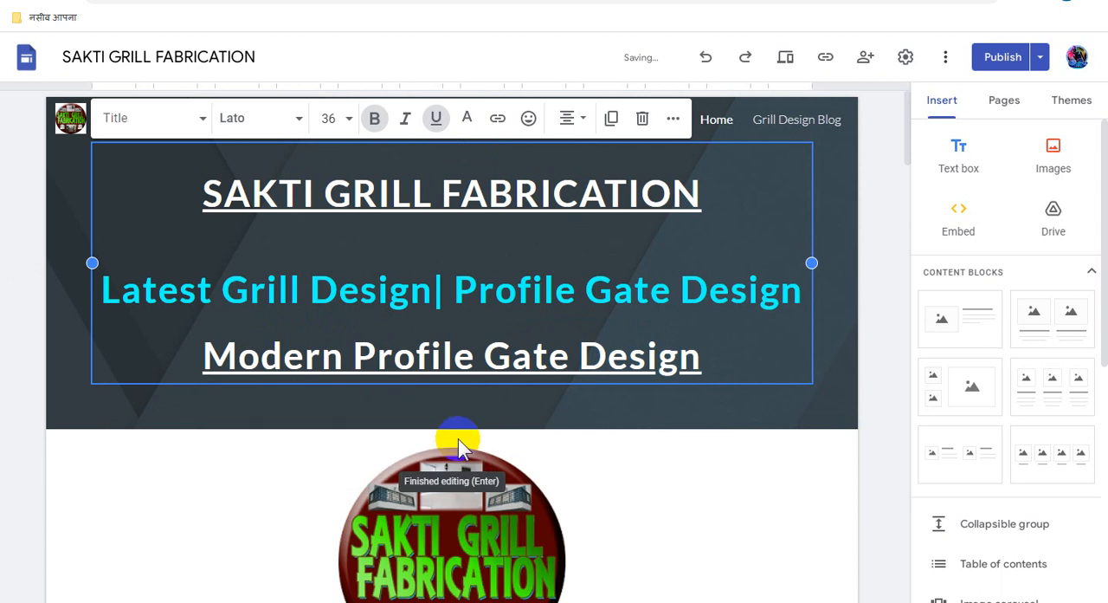
left_click(730, 467)
- Replace the round logo image's blogspot link with the copied Adsterra direct link
scroll(728, 465, "down", 2)
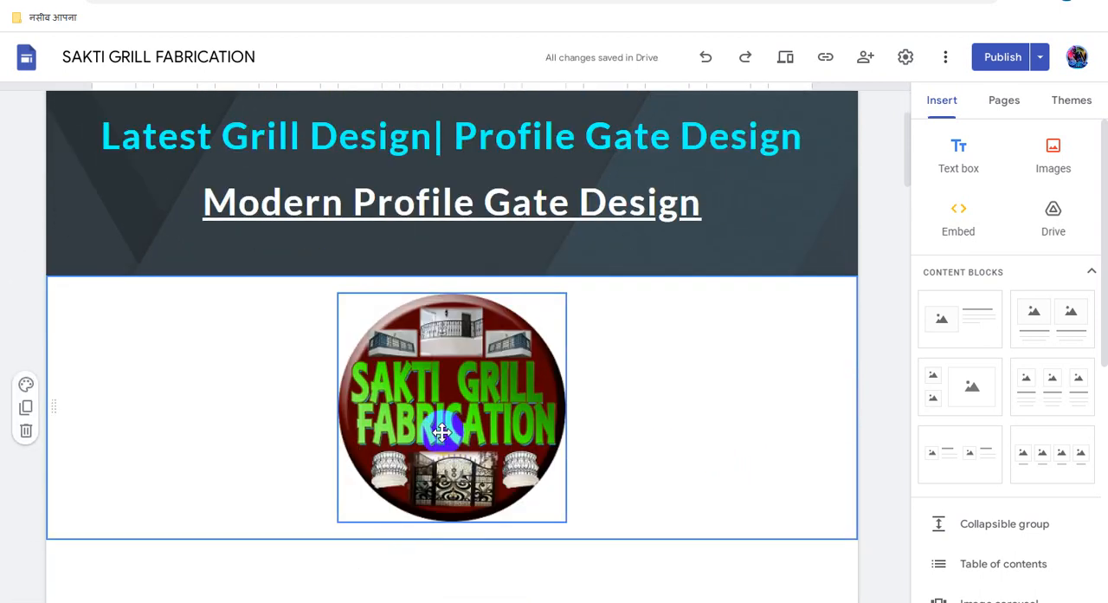
left_click(441, 432)
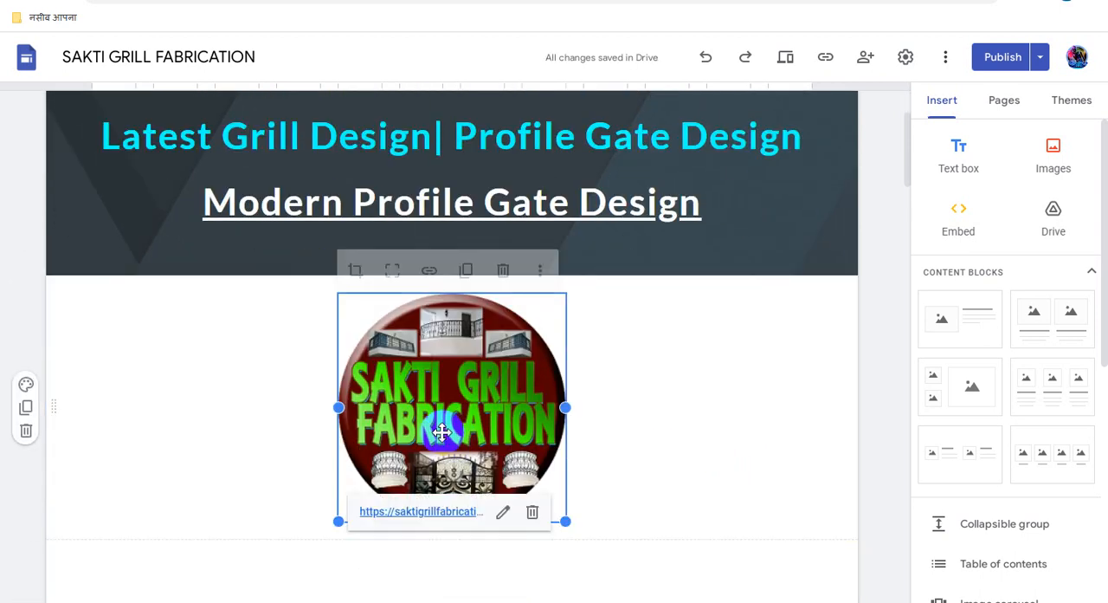
left_click(430, 271)
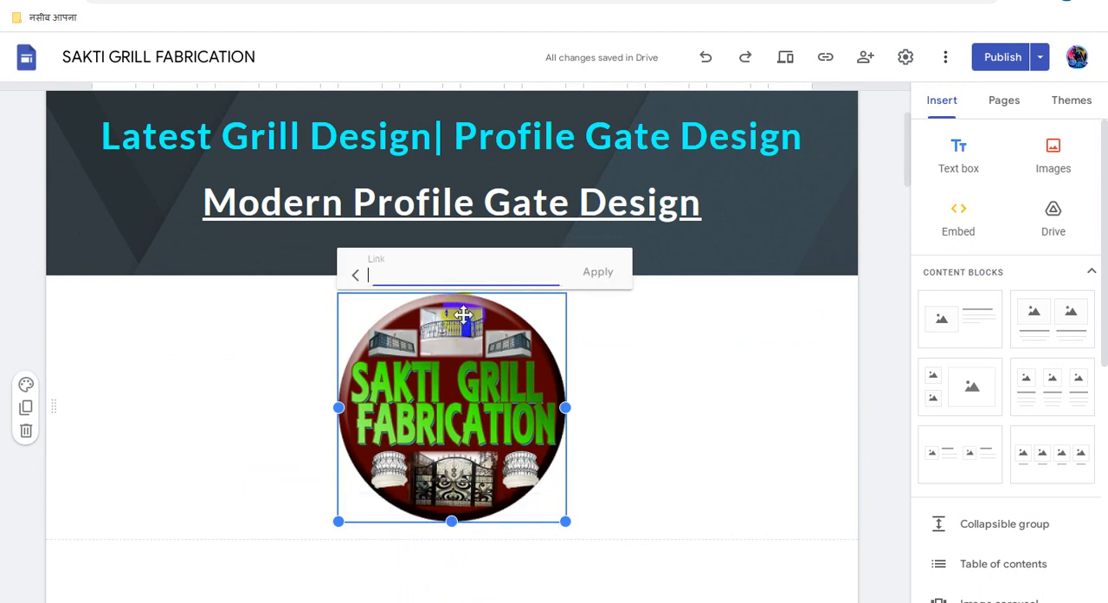
triple_click(479, 266)
key("ctrl+v")
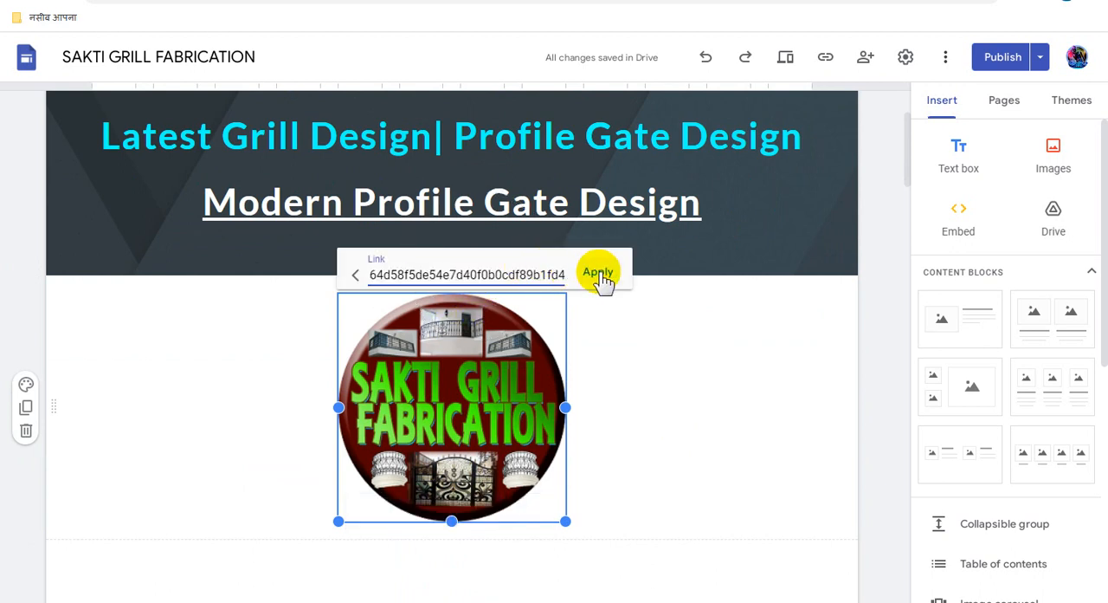
left_click(597, 272)
left_click(704, 411)
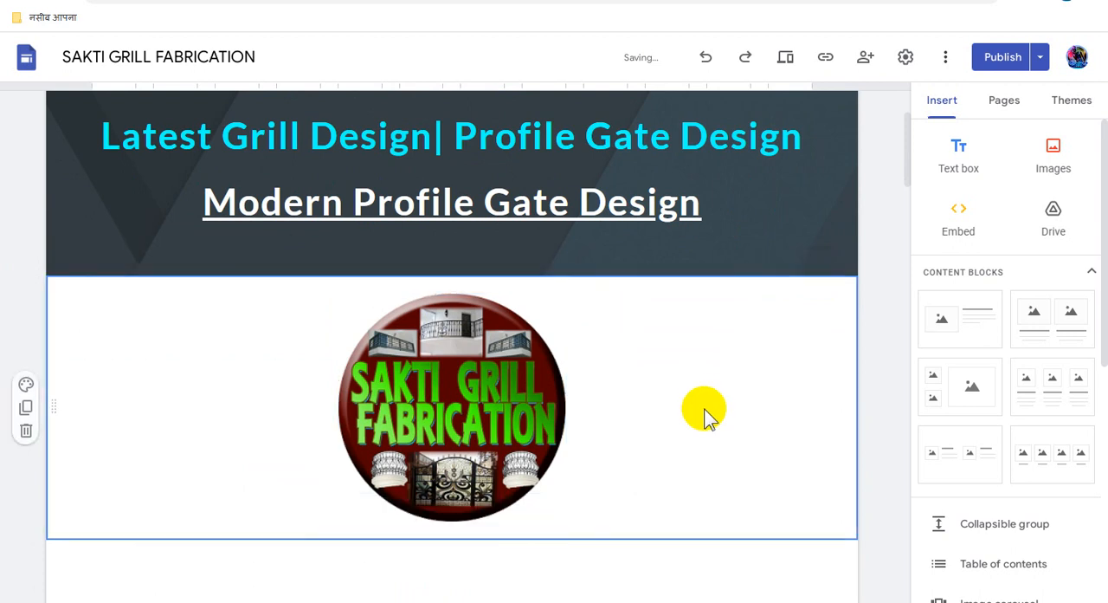
- Link the whole "Simple Design (Part 1)- Modern Grill Design 2023" video caption to the Adsterra direct link
scroll(704, 410, "down", 5)
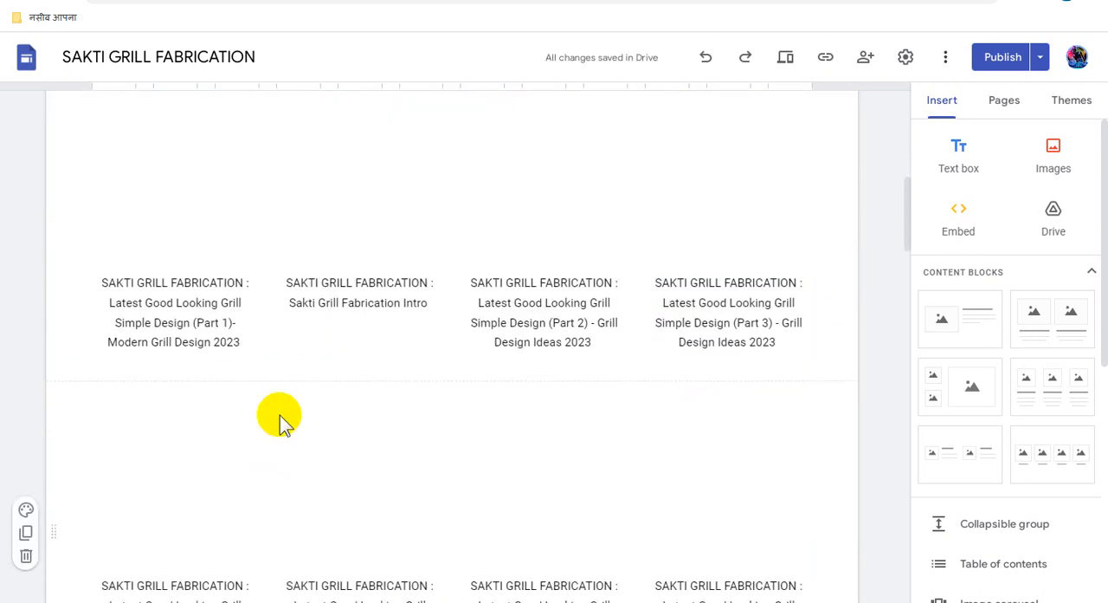
triple_click(192, 308)
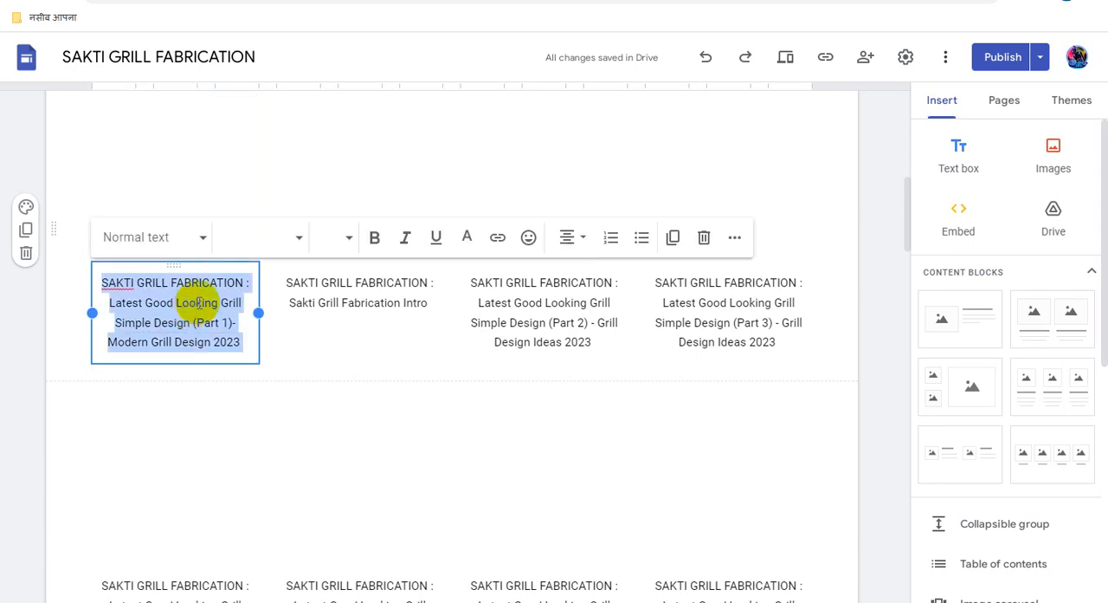
scroll(267, 362, "up", 2)
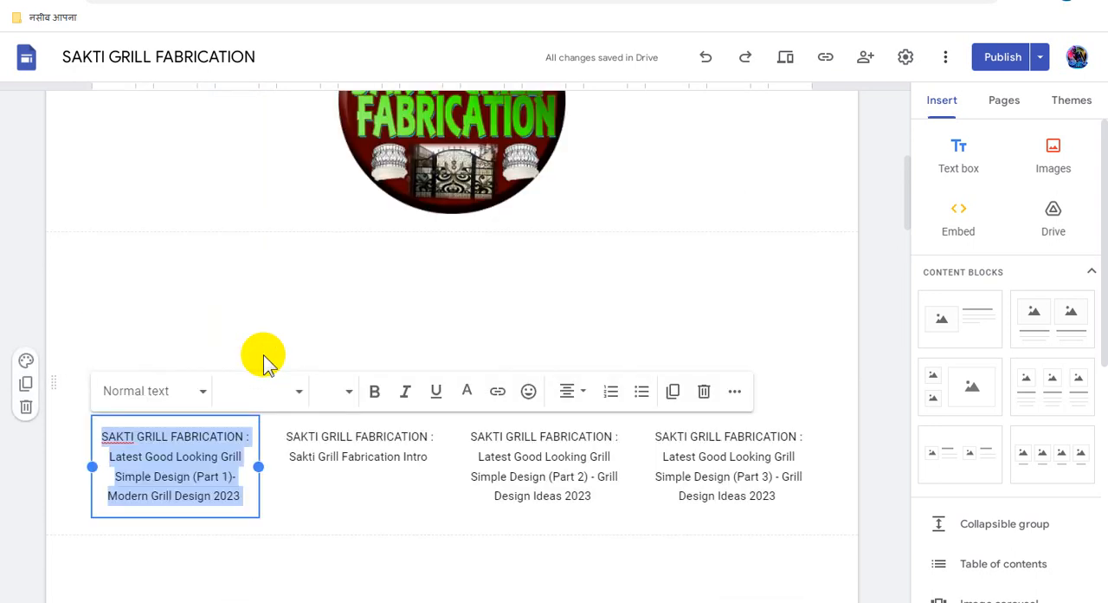
left_click(498, 394)
key("ctrl+v")
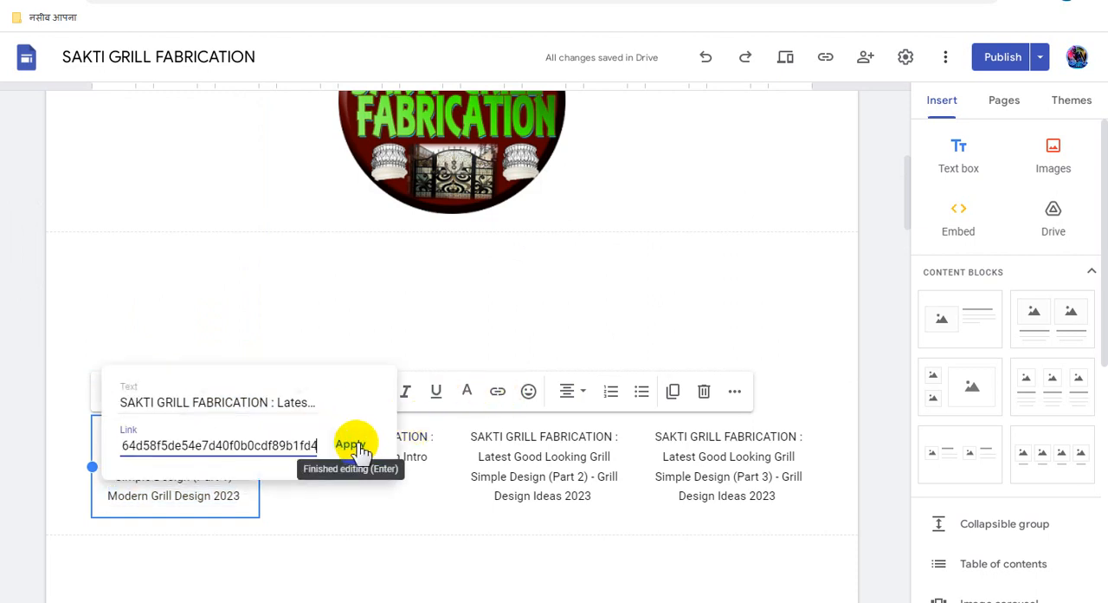
left_click(358, 448)
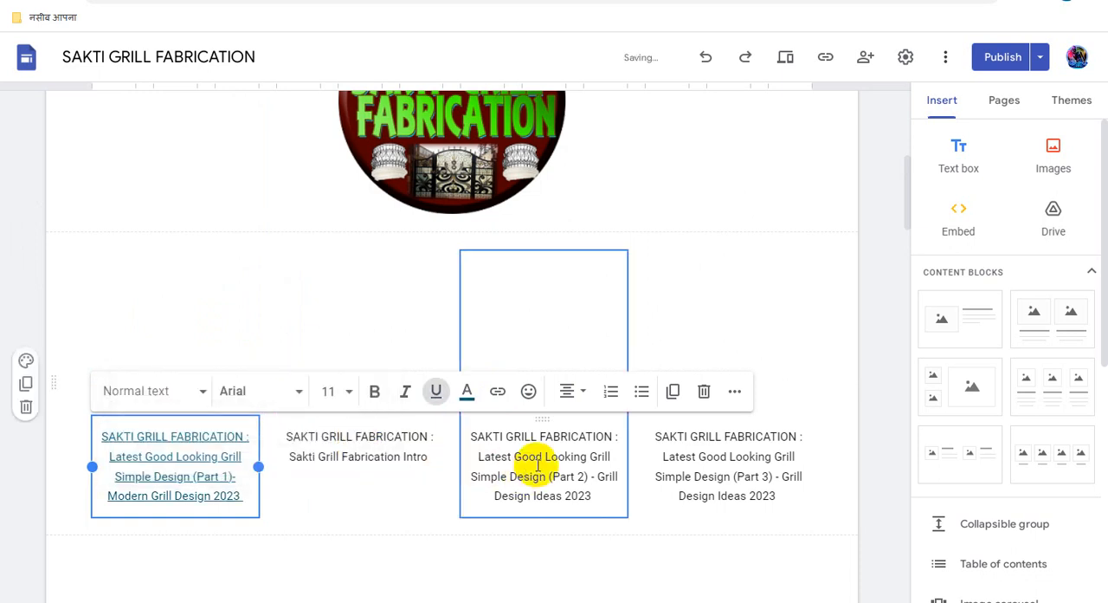
- Link the whole "Sakti Grill Fabrication Intro" video caption to the Adsterra direct link
triple_click(352, 442)
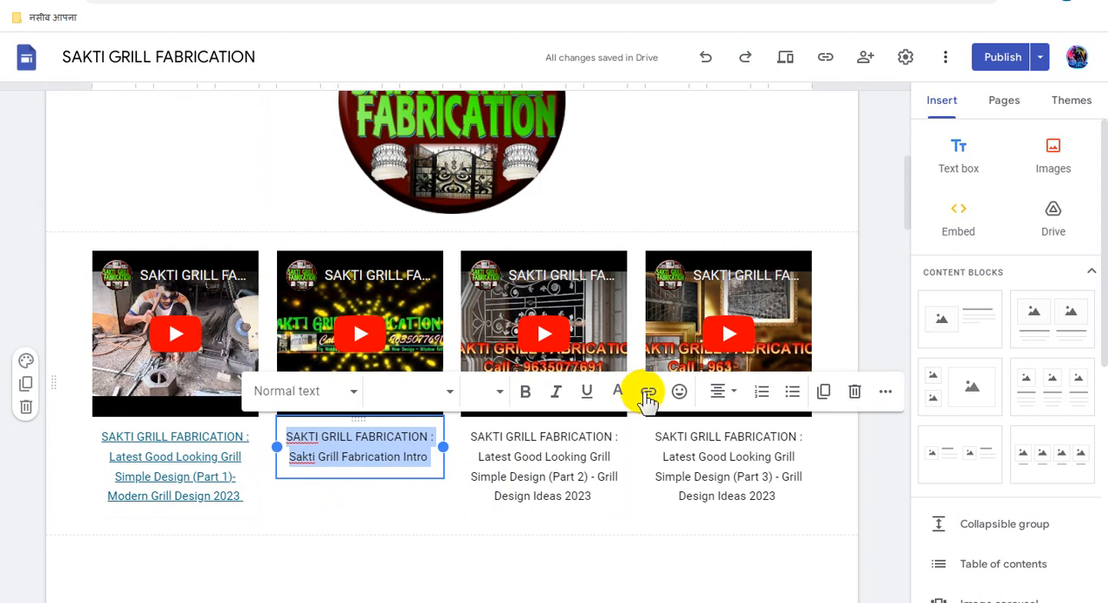
left_click(648, 394)
key("ctrl+v")
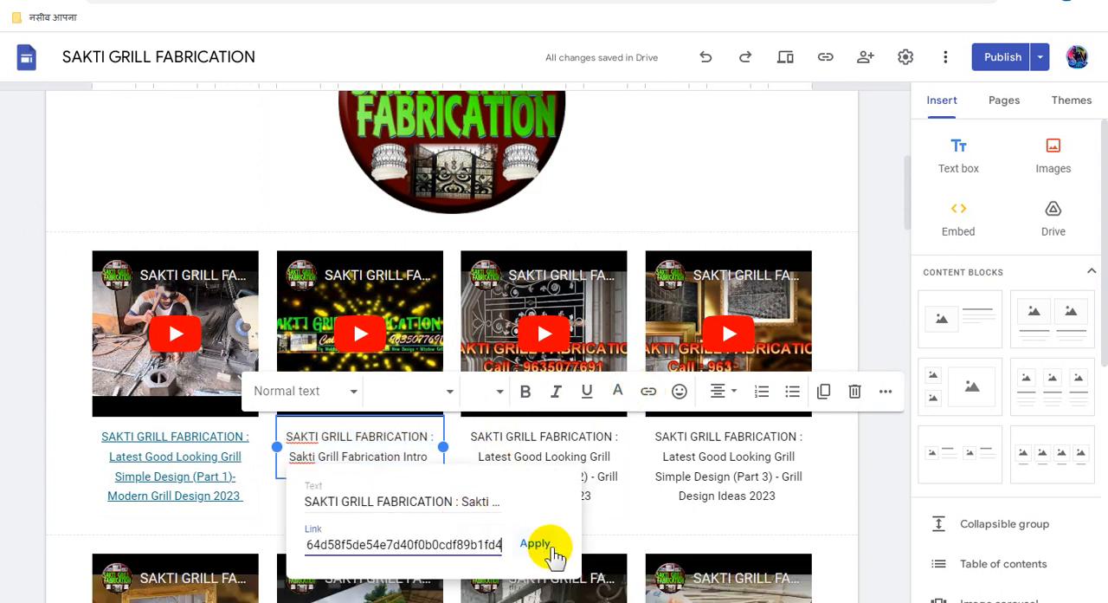
left_click(537, 544)
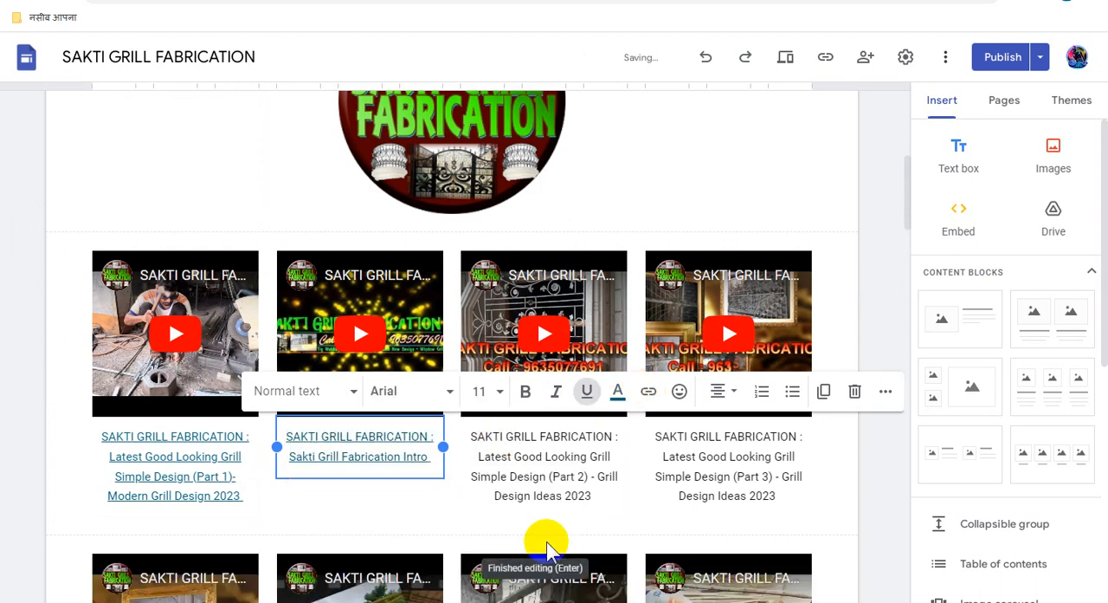
- Link the whole "Simple Design (Part 2) - Grill Design Ideas 2023" video caption to the copied Adsterra direct link
left_click(537, 450)
key("ctrl+a")
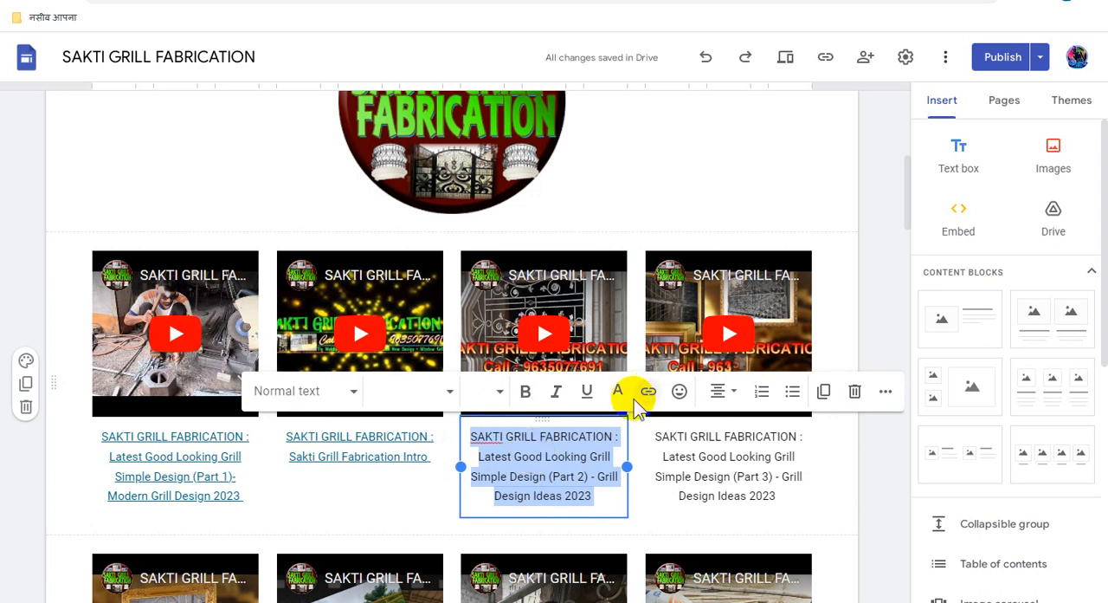
left_click(635, 400)
key("ctrl+v")
left_click(715, 448)
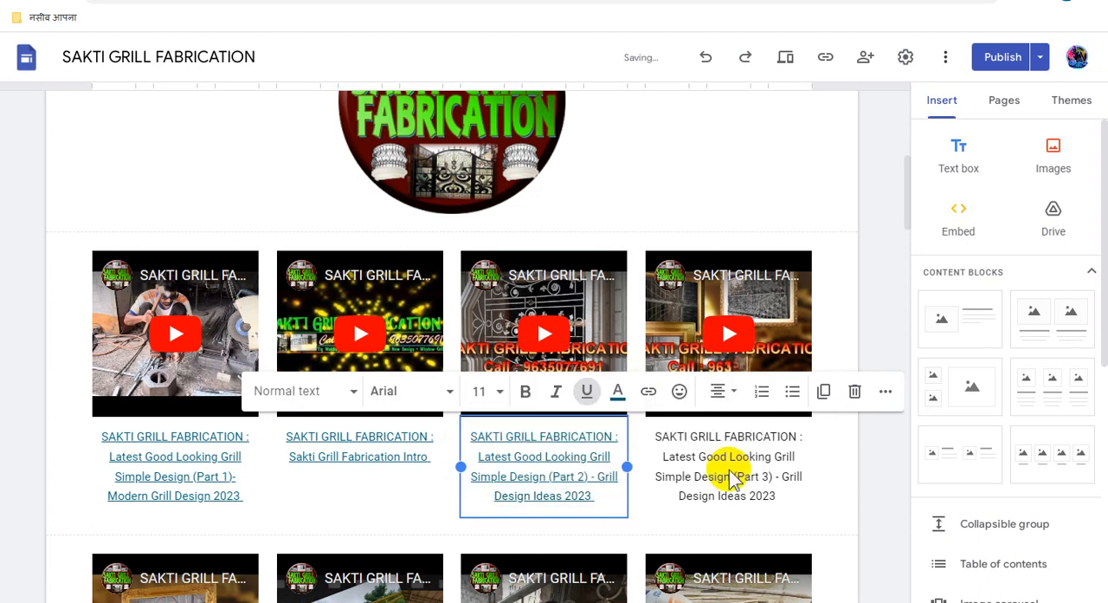
- Link the whole "Simple Design (Part 3) - Grill Design Ideas 2023" video caption to the copied Adsterra direct link
left_click(724, 452)
key("ctrl+a")
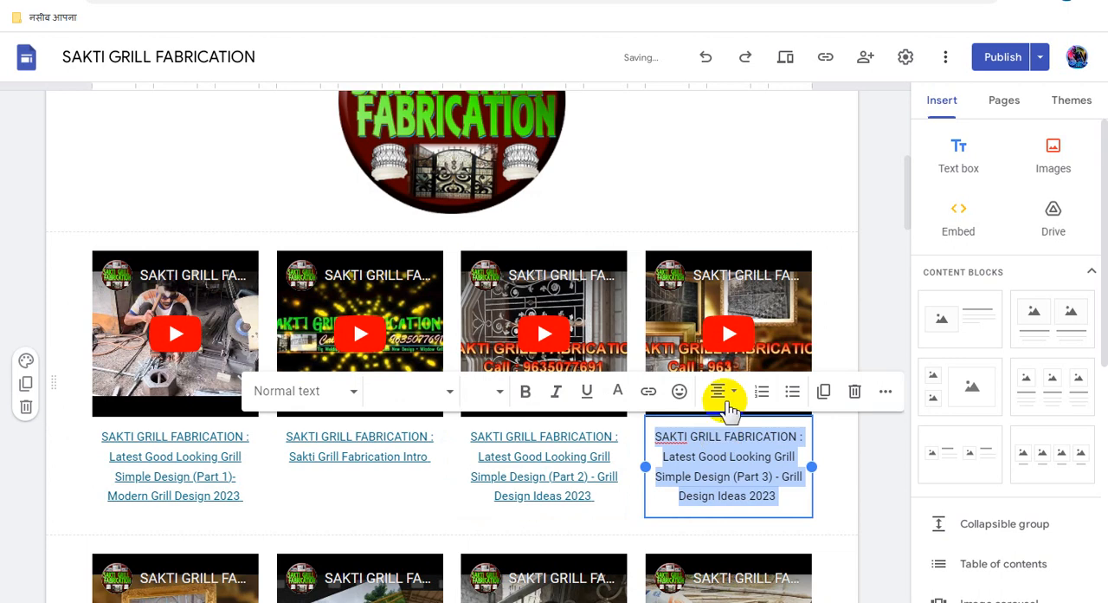
left_click(649, 399)
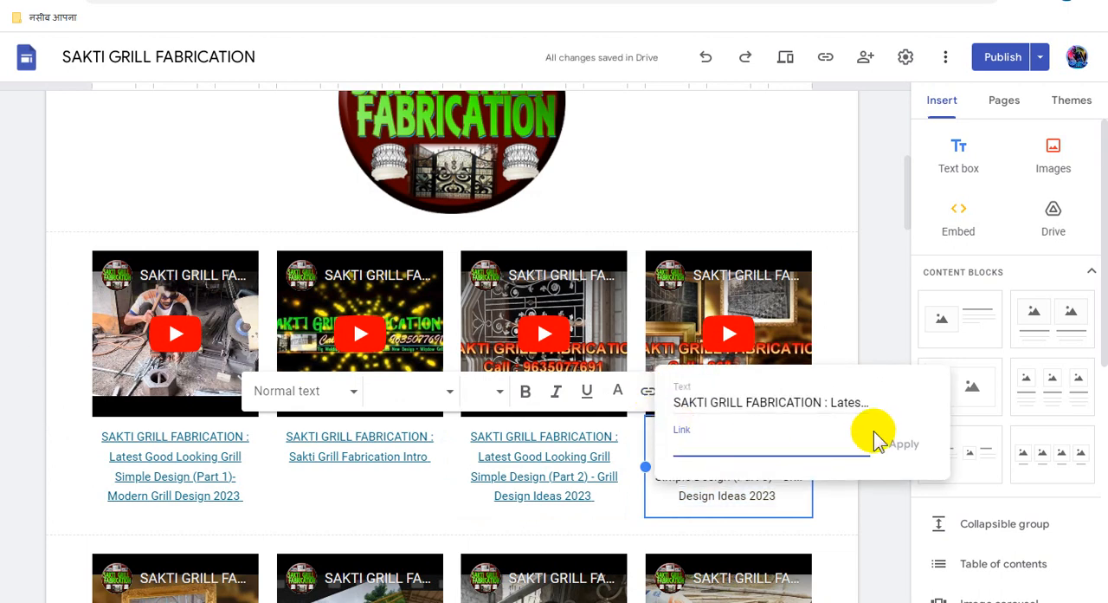
key("ctrl+v")
left_click(904, 446)
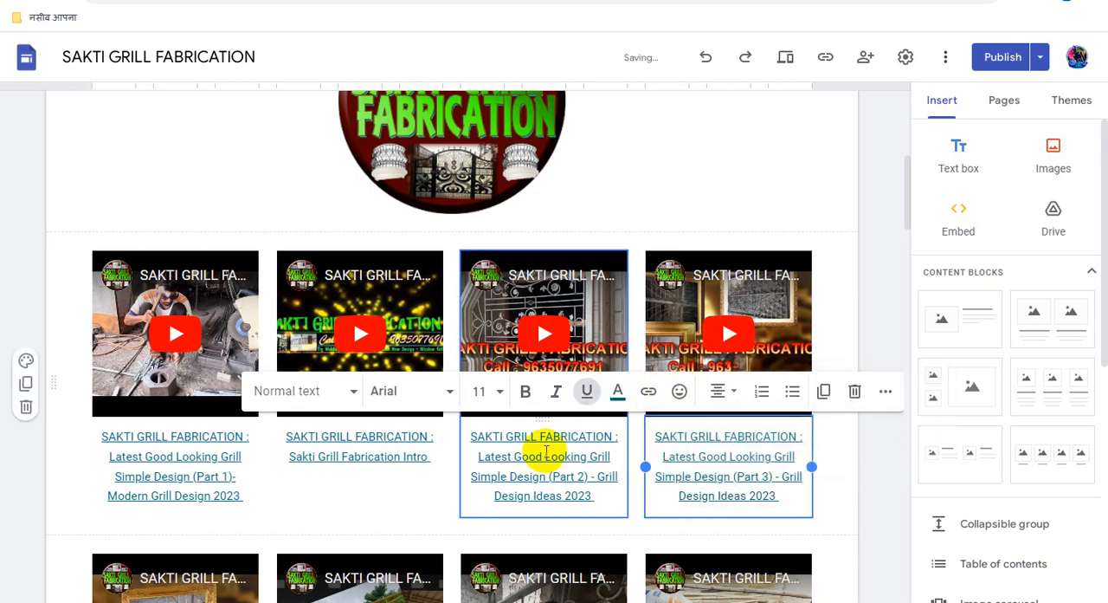
- Link the whole "Simple Design (Part 4) - Grill Design Ideas 2023" video caption to the copied Adsterra direct link
scroll(533, 458, "down", 3)
scroll(533, 457, "down", 1)
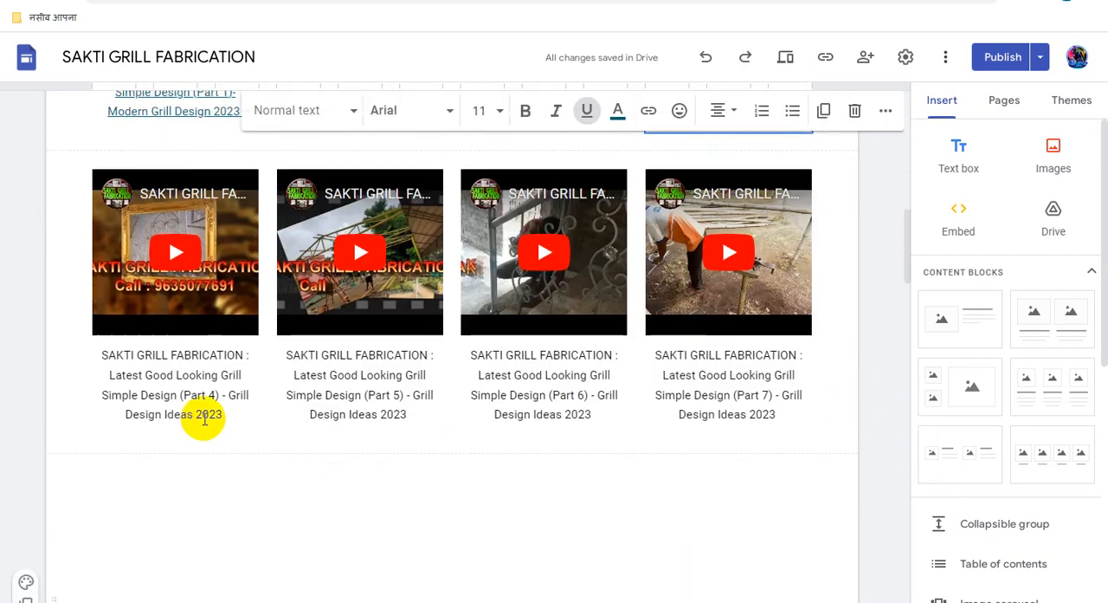
left_click(194, 382)
triple_click(193, 383)
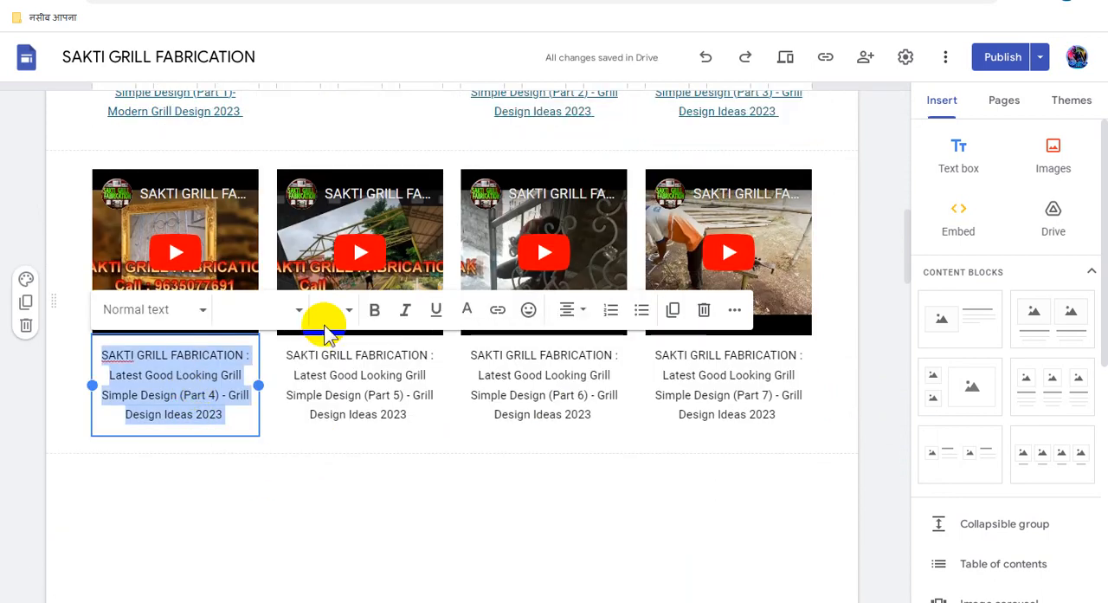
left_click(498, 310)
key("ctrl+v")
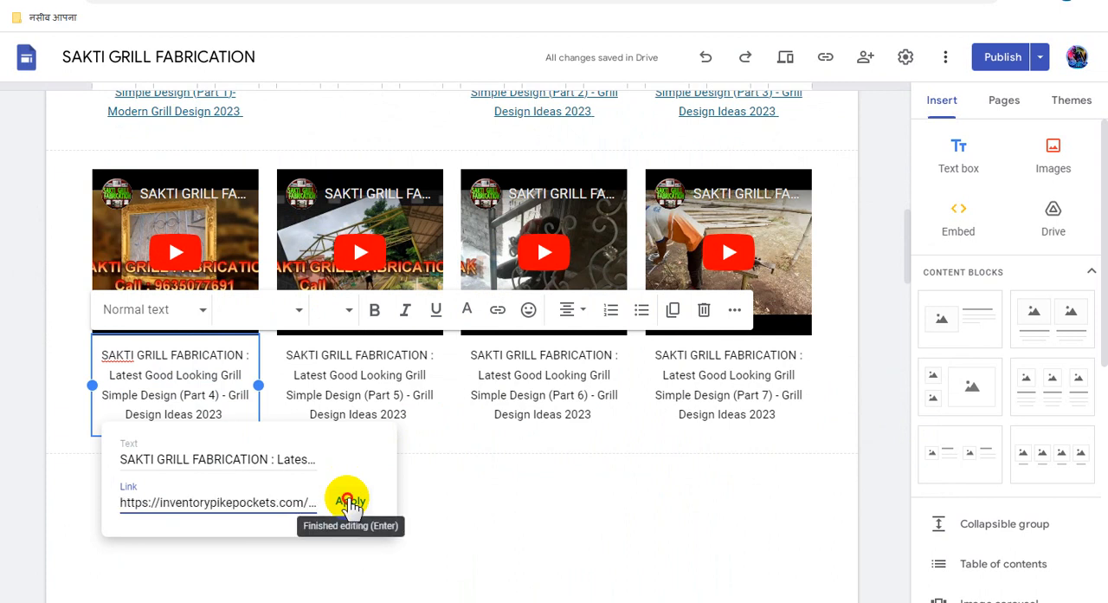
left_click(350, 502)
- Link the whole "Simple Design (Part 5) - Grill Design Ideas 2023" video caption to the copied Adsterra direct link
left_click(366, 376)
triple_click(371, 379)
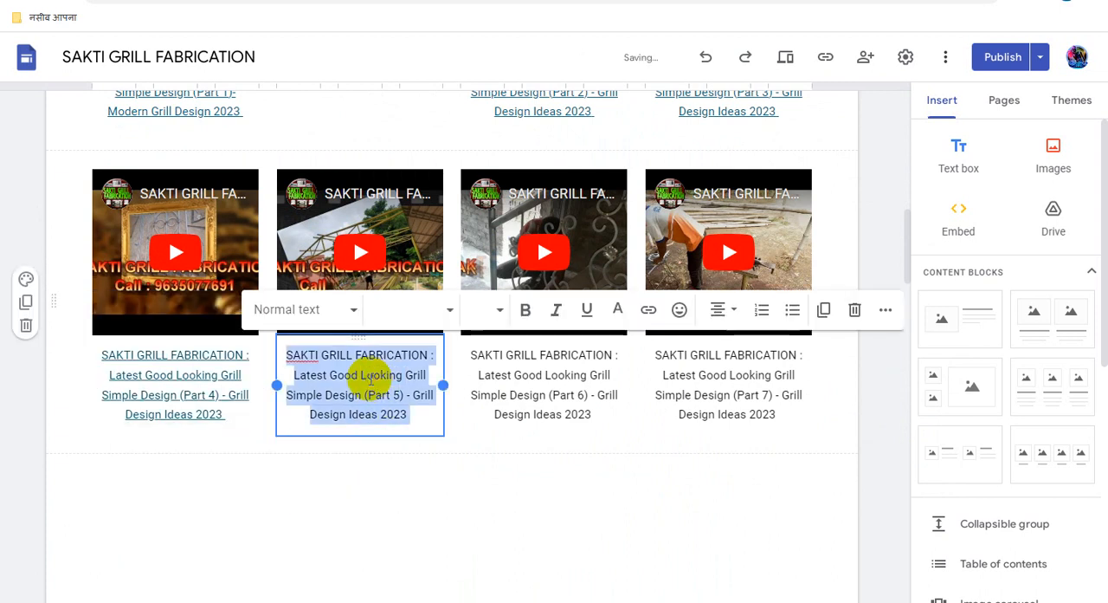
left_click(648, 309)
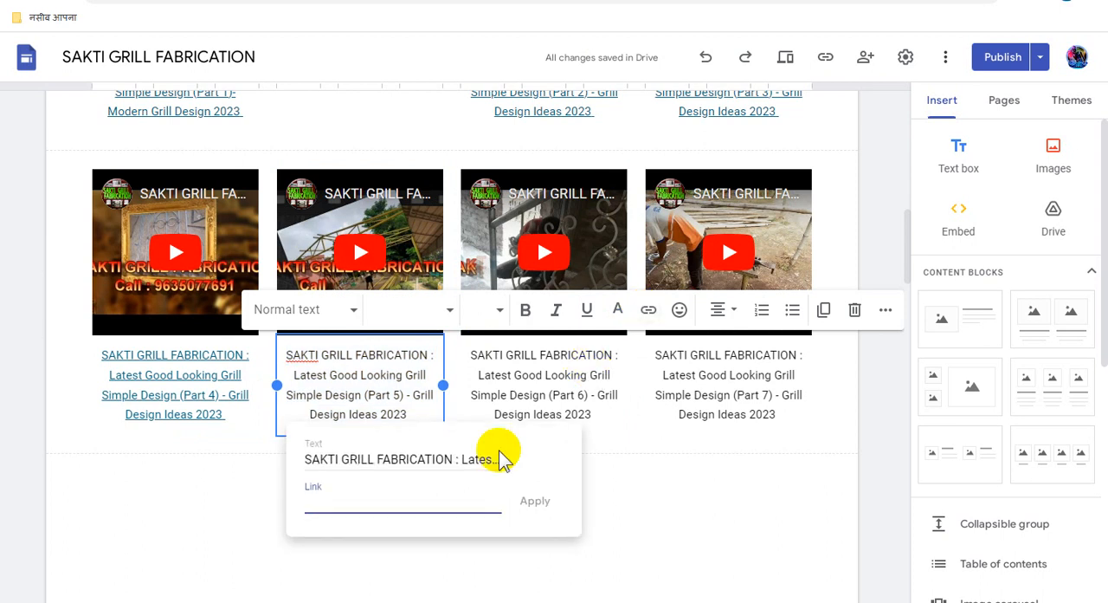
key("ctrl+v")
left_click(535, 501)
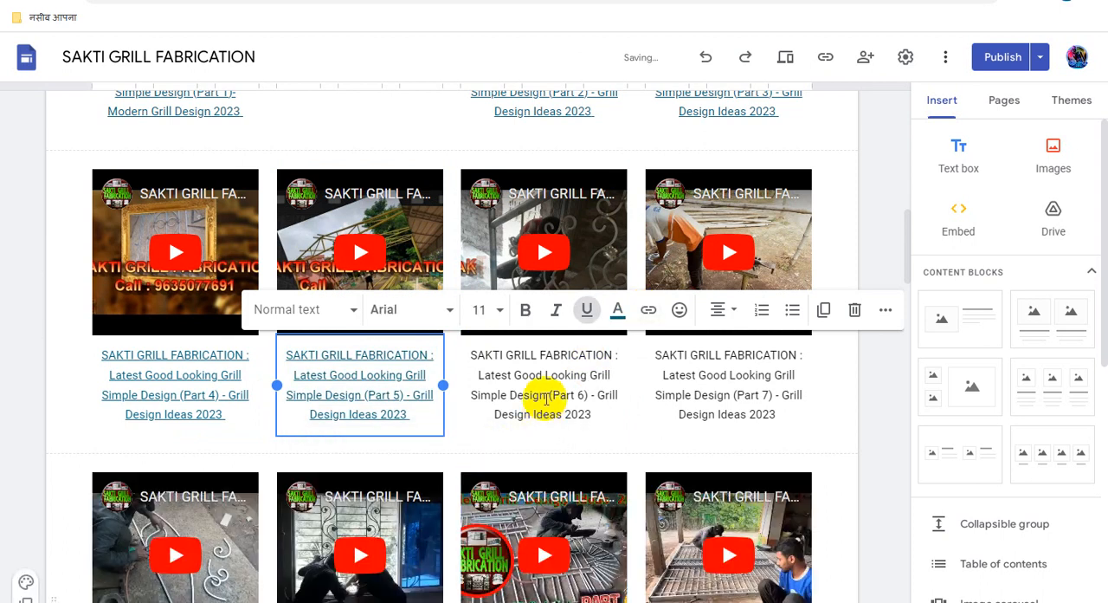
- Link the whole "Simple Design (Part 6) - Grill Design Ideas 2023" video caption to the copied Adsterra direct link
left_click(544, 394)
triple_click(542, 394)
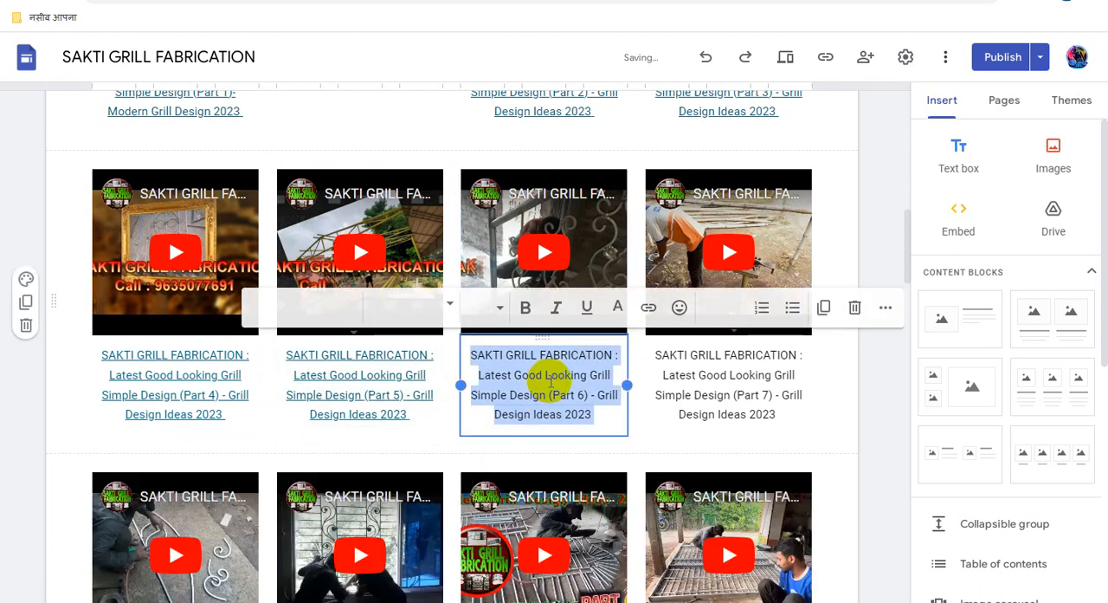
left_click(649, 310)
key("ctrl+v")
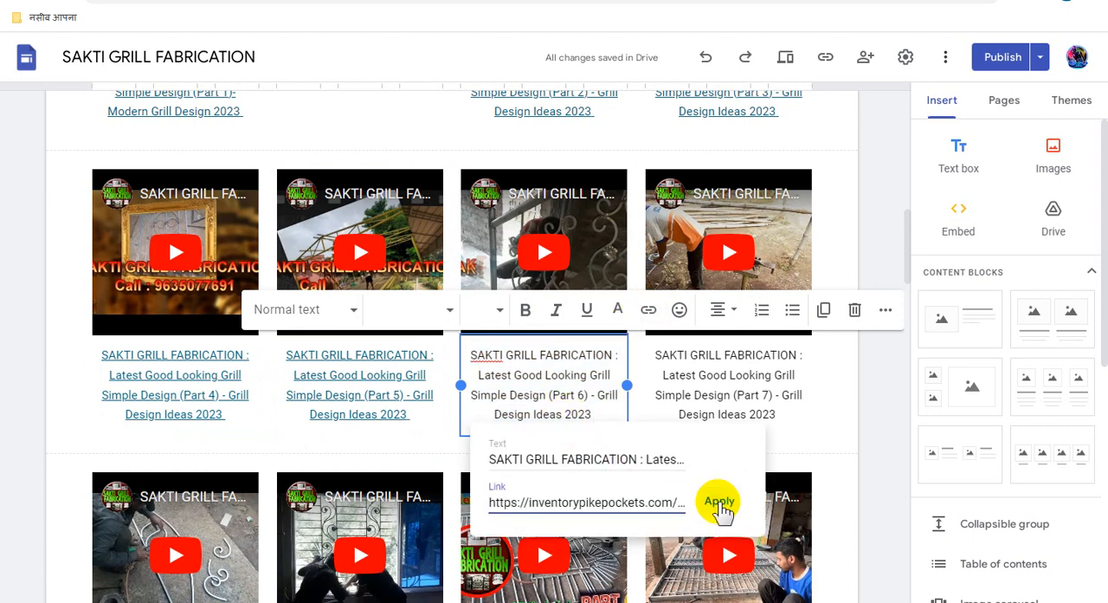
left_click(718, 505)
- Link the whole "Simple Design (Part 7) - Grill Design Ideas 2023" video caption to the copied Adsterra direct link
triple_click(729, 374)
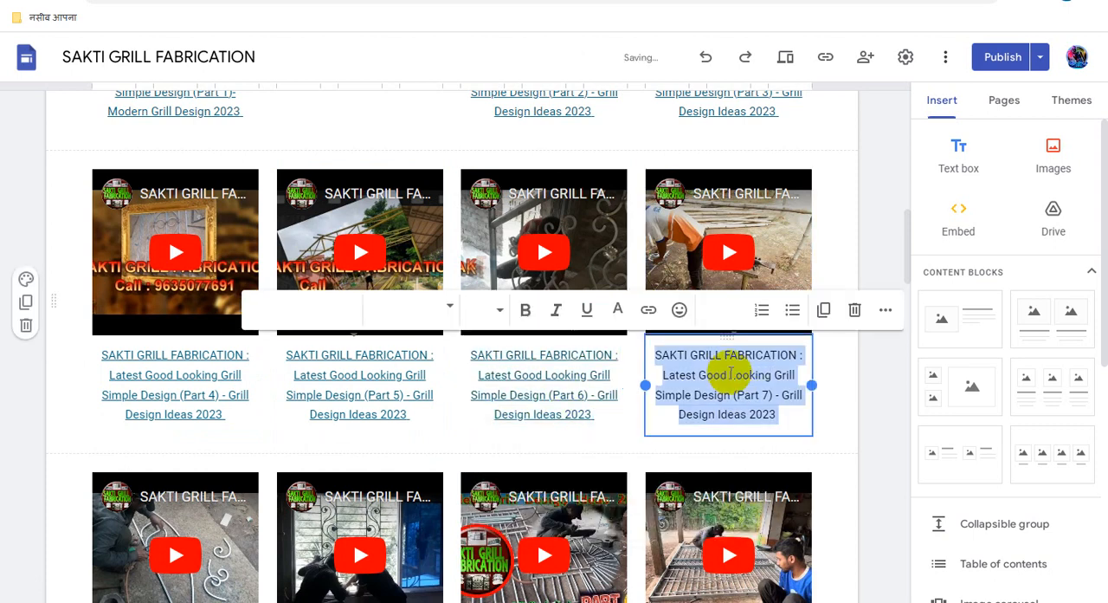
left_click(648, 309)
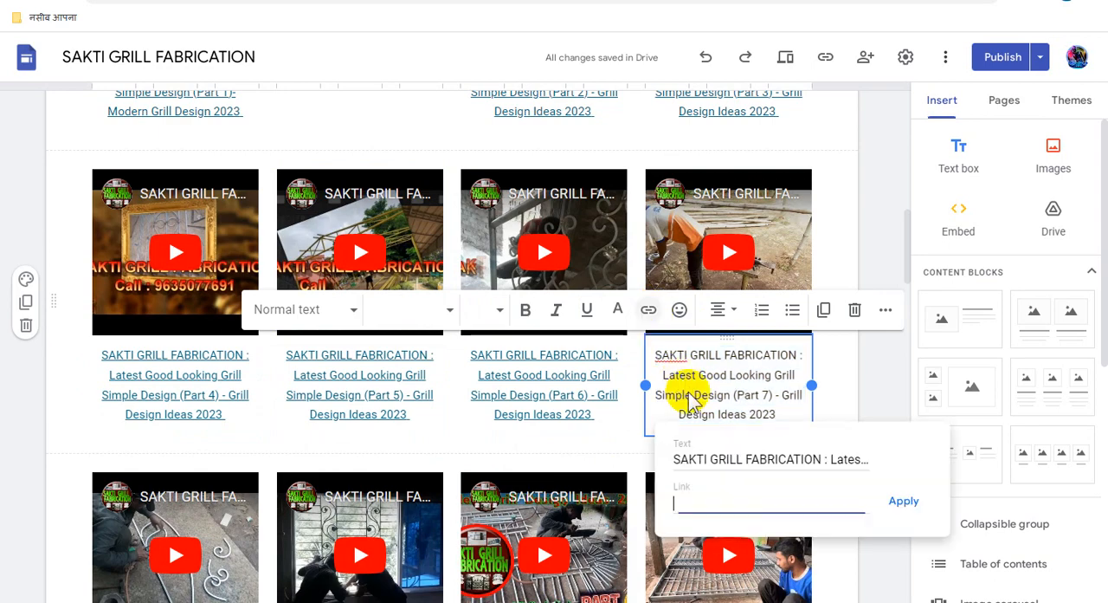
key("ctrl+v")
left_click(905, 502)
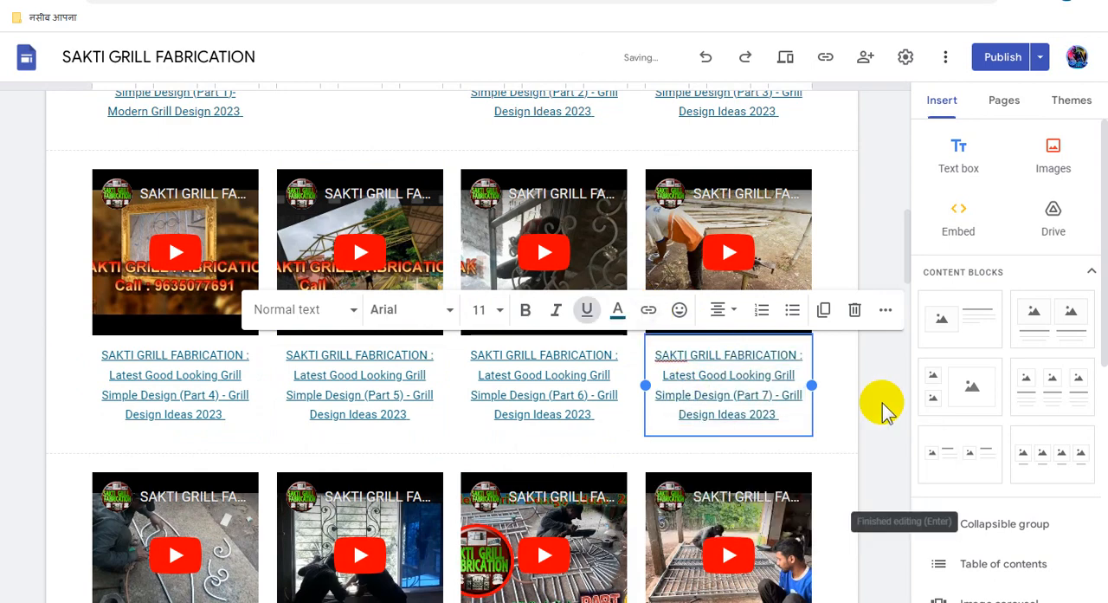
- Link the whole "Simple Design (Part 8) - Grill Design Ideas 2023" video caption to the copied Adsterra direct link
left_click(565, 468)
scroll(564, 468, "down", 2)
left_click(564, 462)
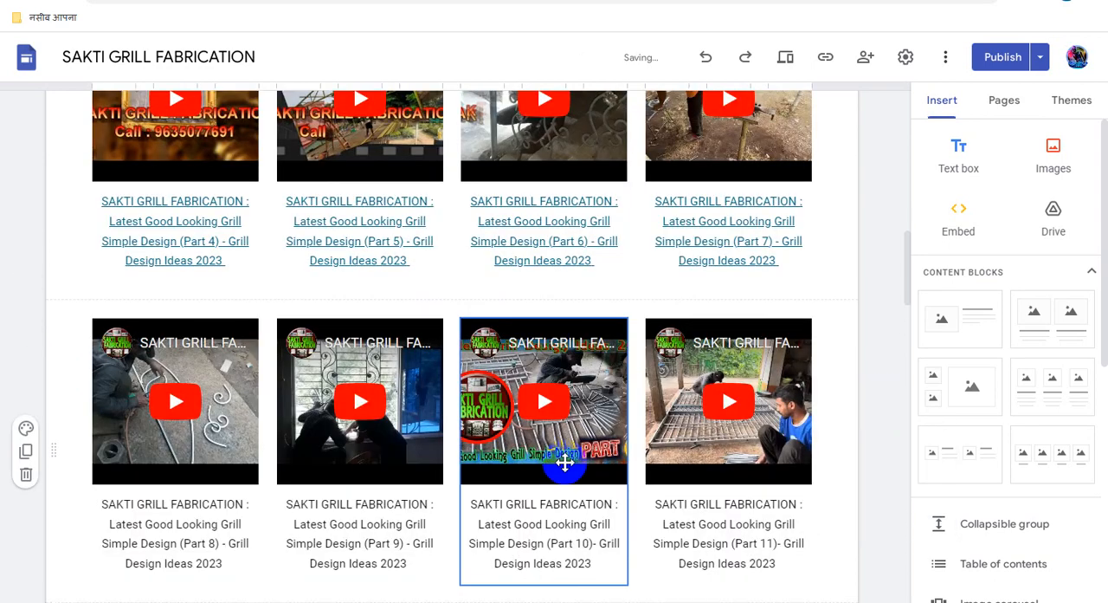
scroll(346, 459, "down", 2)
left_click(201, 381)
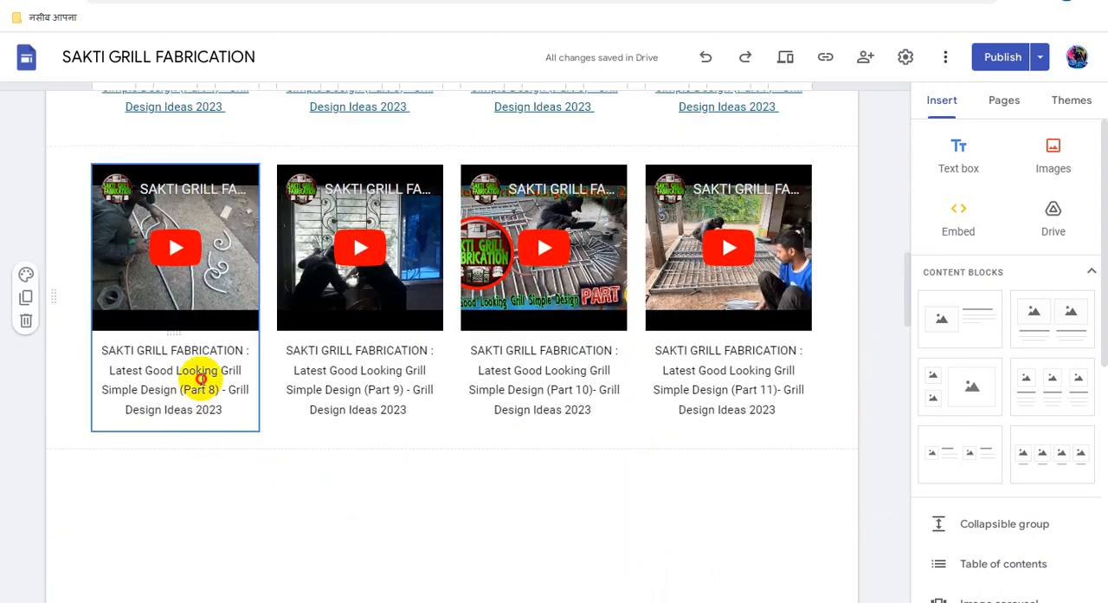
triple_click(201, 381)
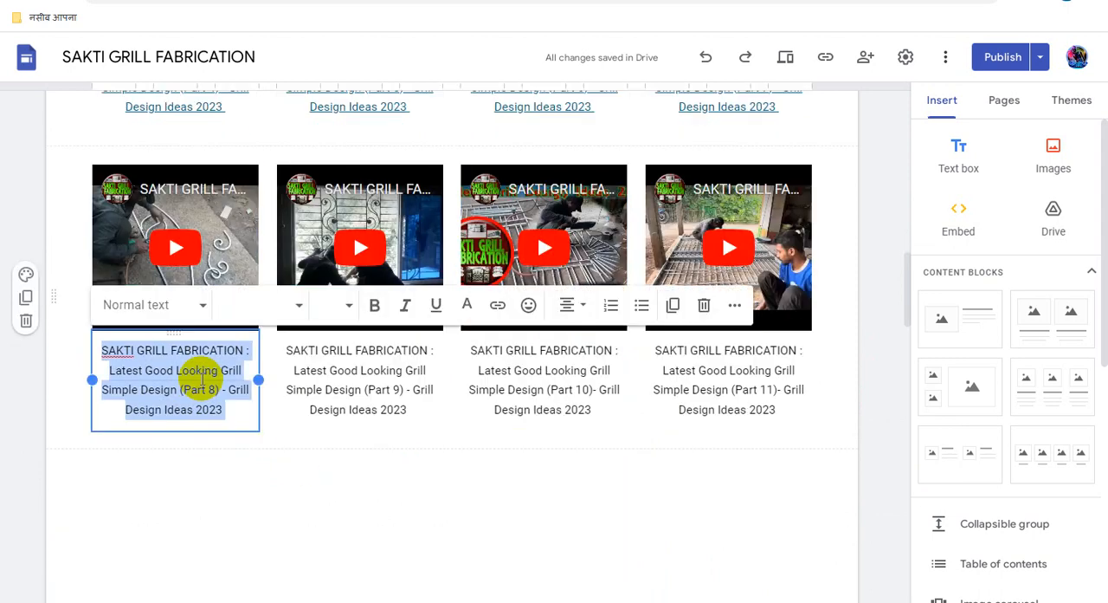
left_click(499, 308)
key("ctrl+v")
left_click(346, 496)
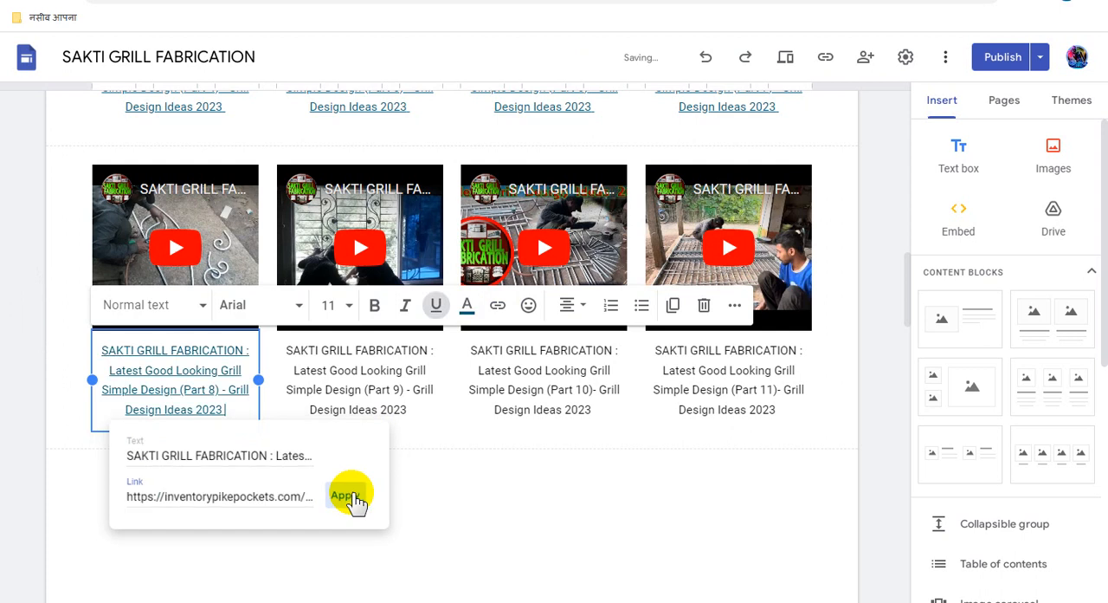
- Link the whole "Simple Design (Part 9) - Grill Design Ideas 2023" video caption to the copied Adsterra direct link
left_click(361, 373)
triple_click(362, 374)
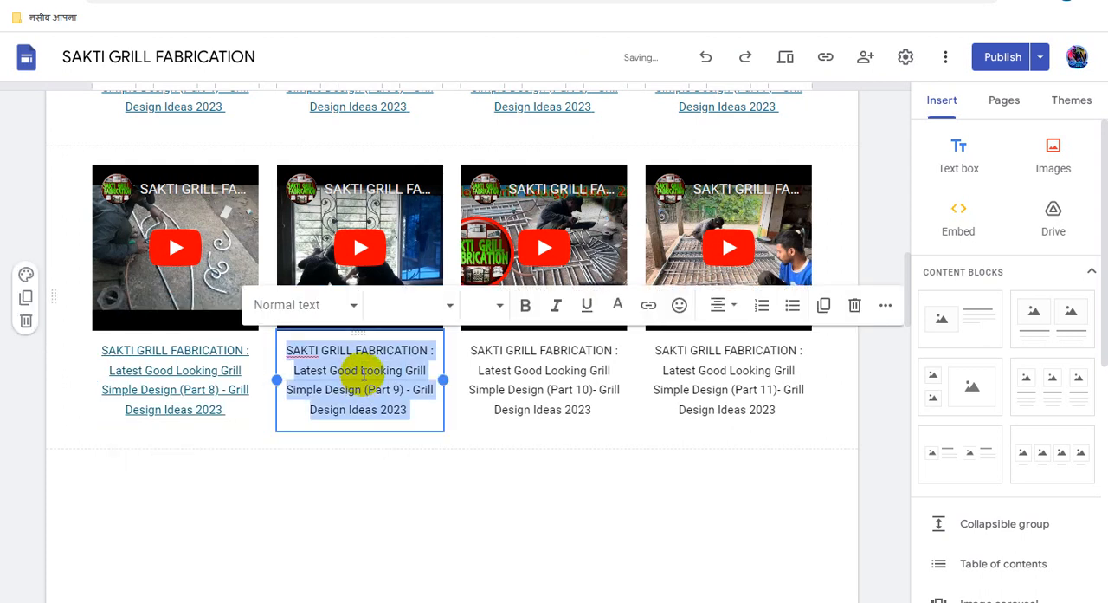
left_click(648, 307)
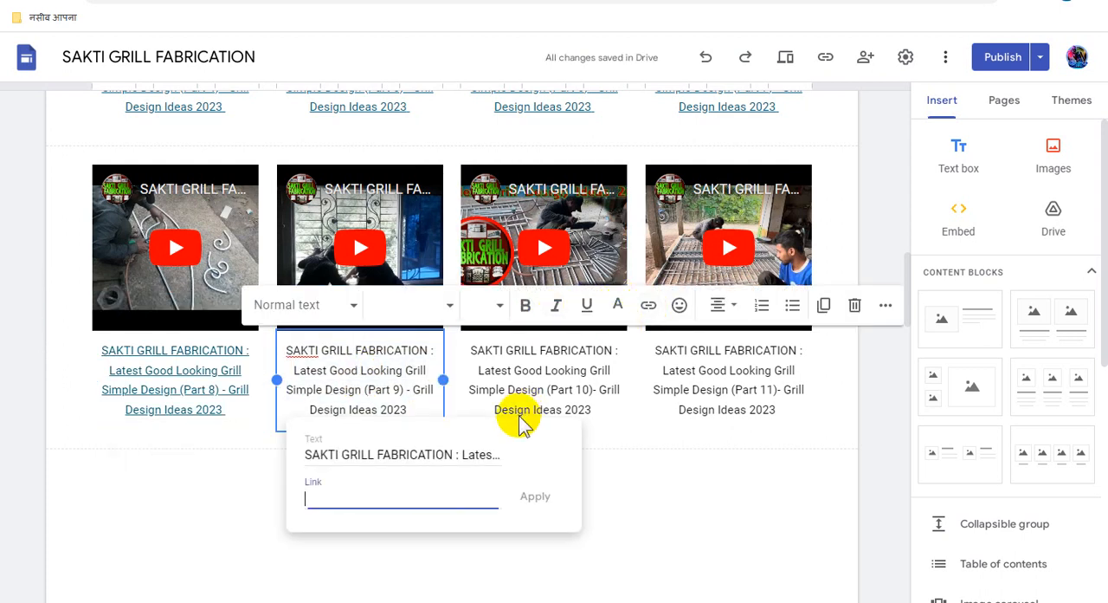
key("ctrl+v")
left_click(530, 496)
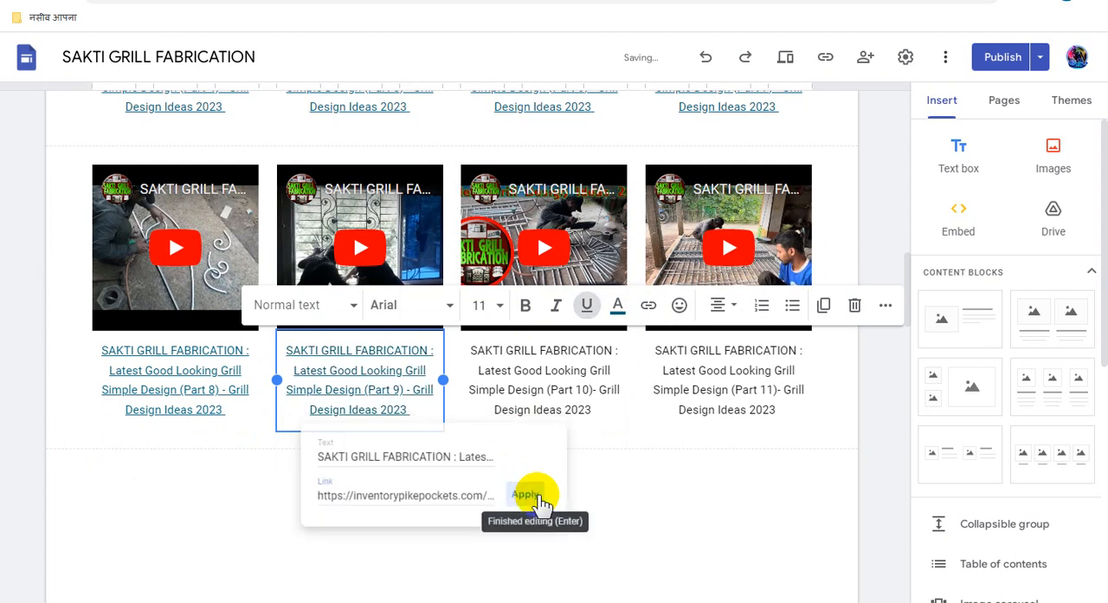
- Link the whole "Simple Design (Part 10)- Grill Design Ideas 2023" video caption to the copied Adsterra direct link
triple_click(544, 378)
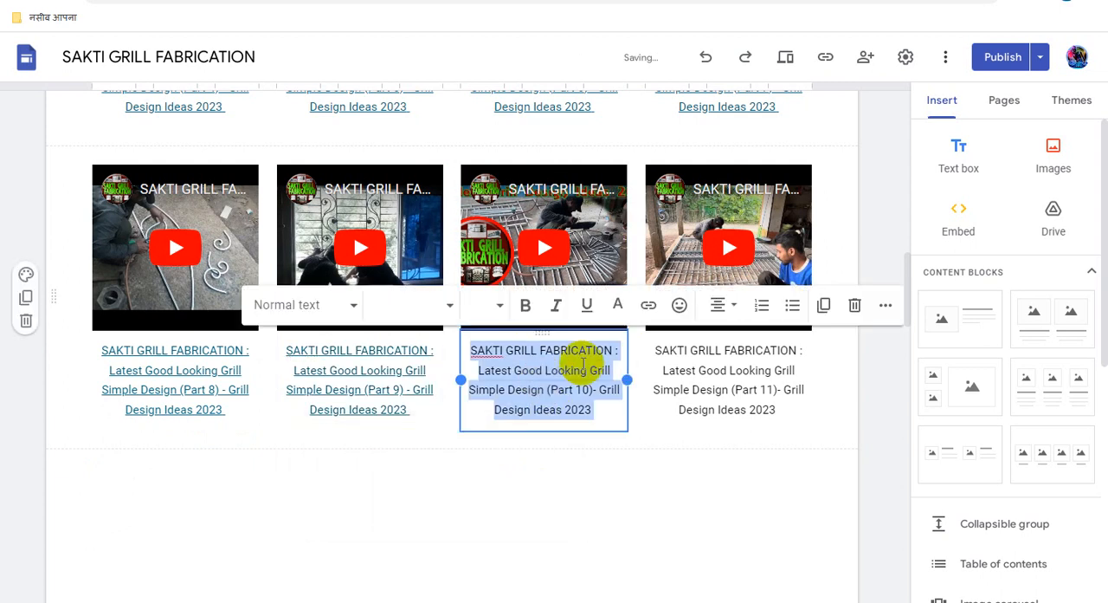
left_click(649, 305)
key("ctrl+v")
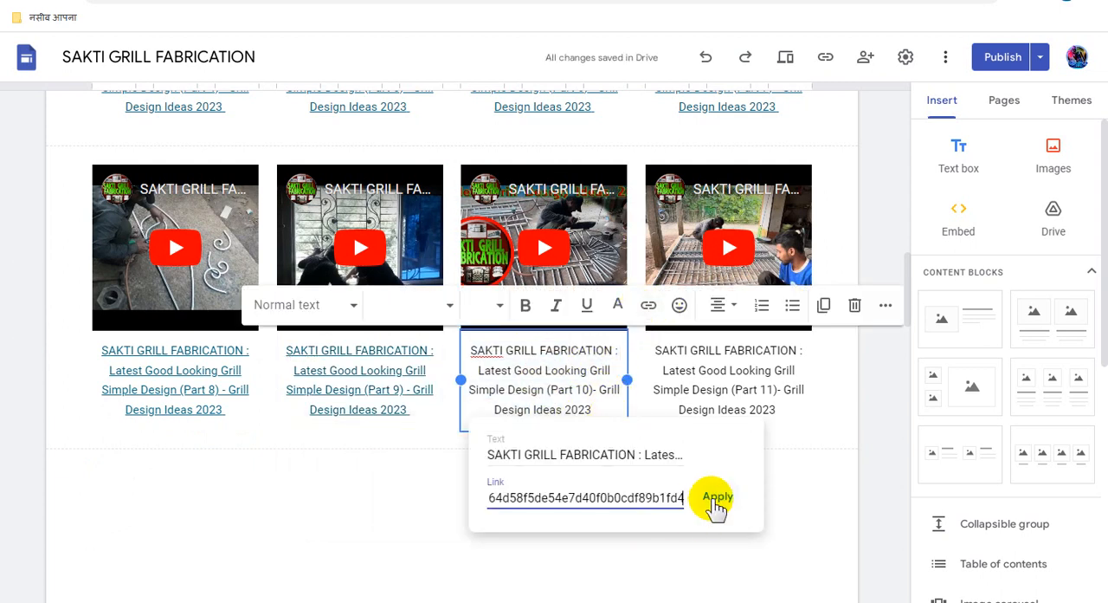
left_click(715, 496)
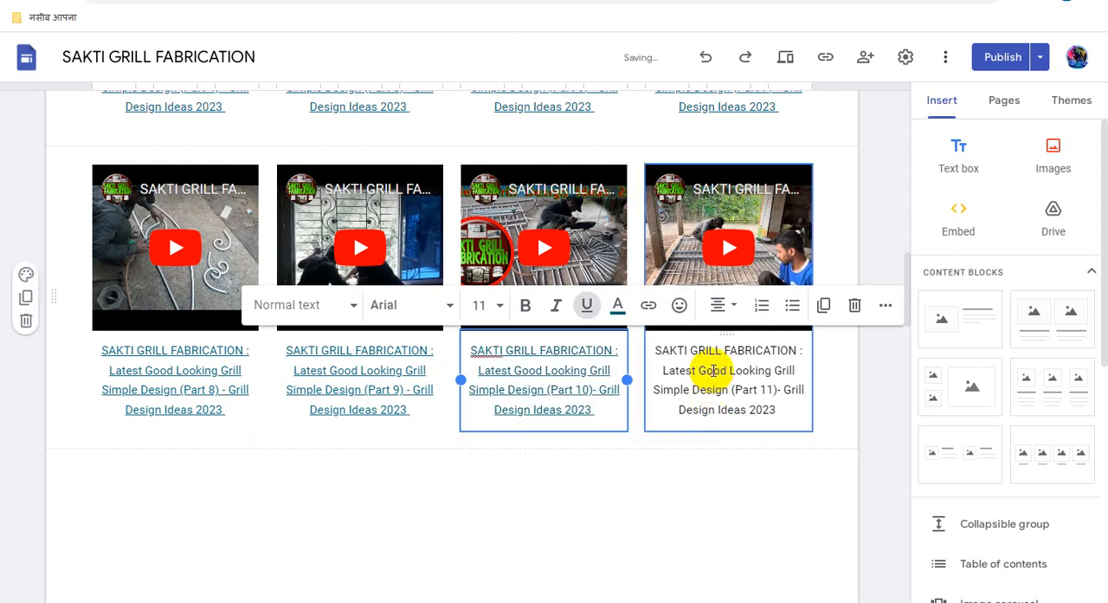
- Link the whole "Simple Design (Part 11)- Grill Design Ideas 2023" video caption to the copied Adsterra direct link
triple_click(713, 369)
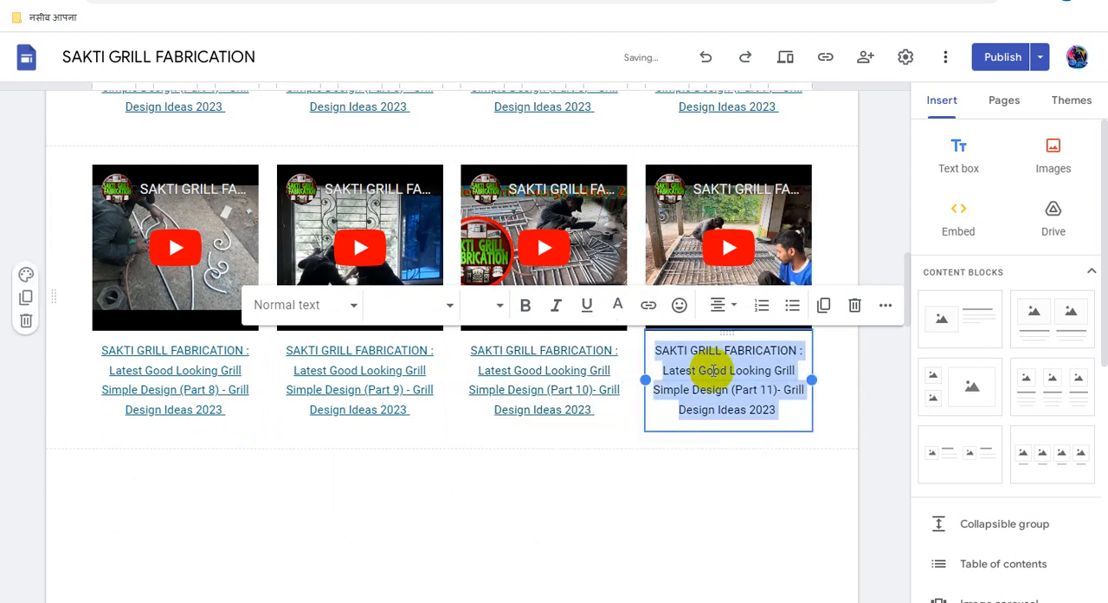
left_click(649, 307)
key("ctrl+v")
left_click(903, 503)
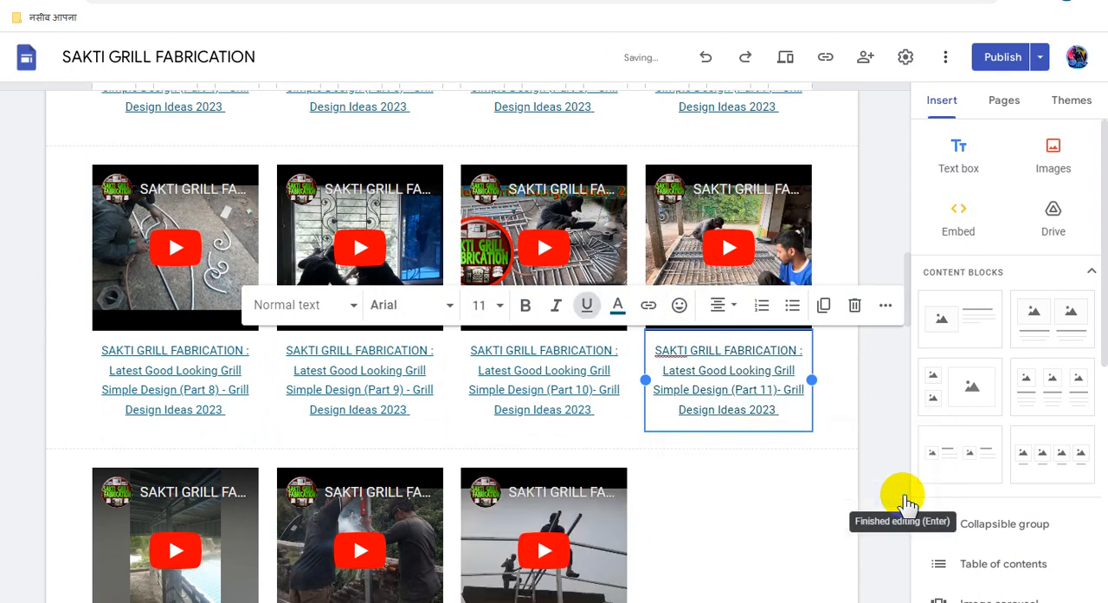
- Link the whole "Roof Truss from TATA Metal Roofing Sheet (Part 12)" video caption to the copied Adsterra direct link
left_click(747, 485)
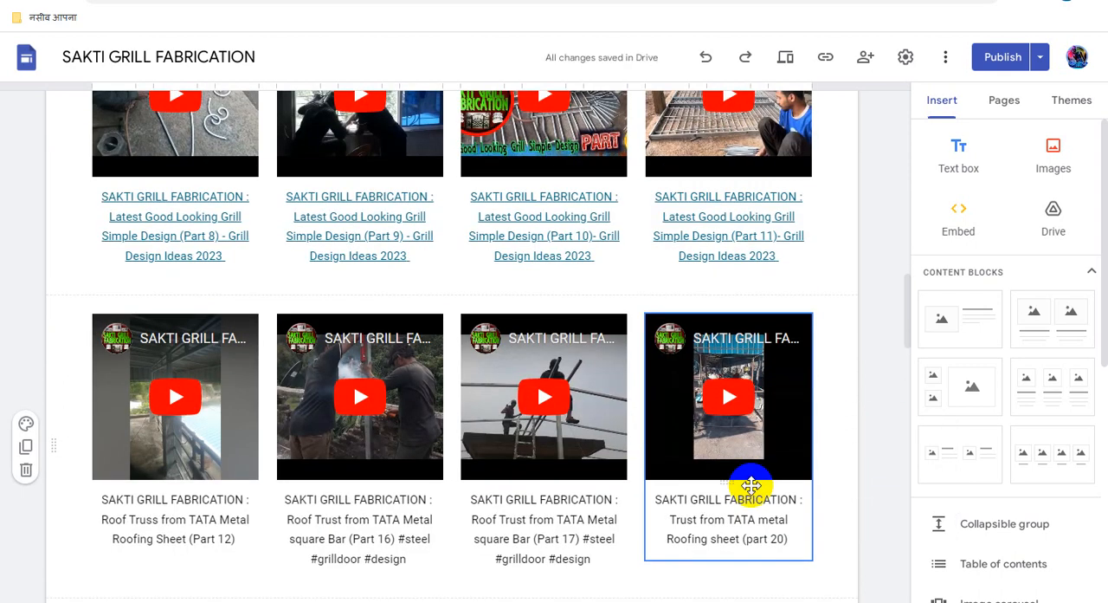
scroll(221, 438, "down", 1)
left_click(222, 438)
triple_click(216, 438)
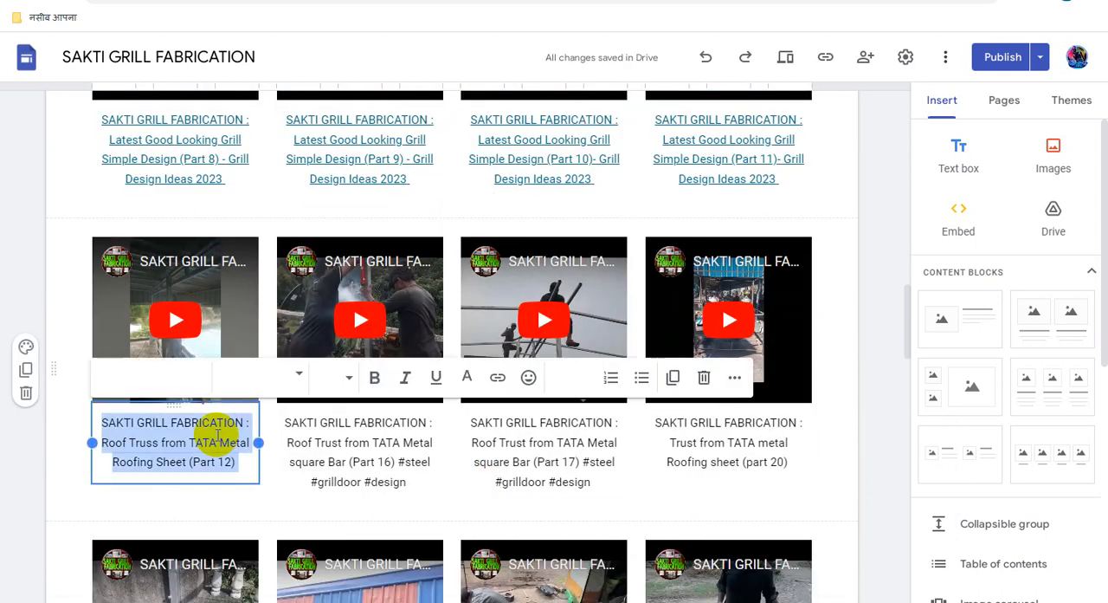
left_click(498, 377)
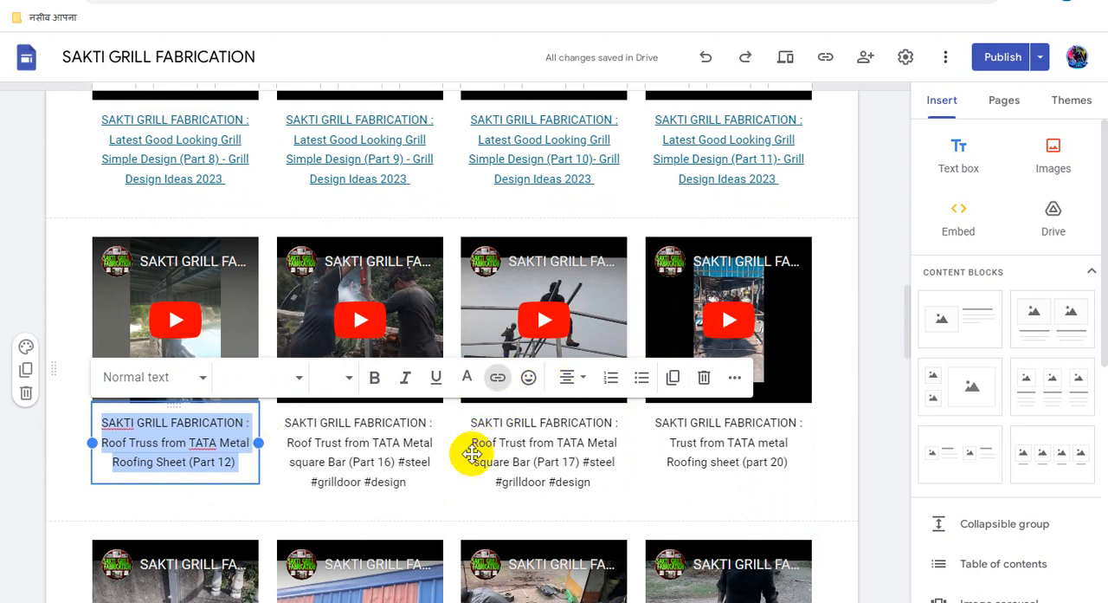
key("ctrl+v")
left_click(364, 552)
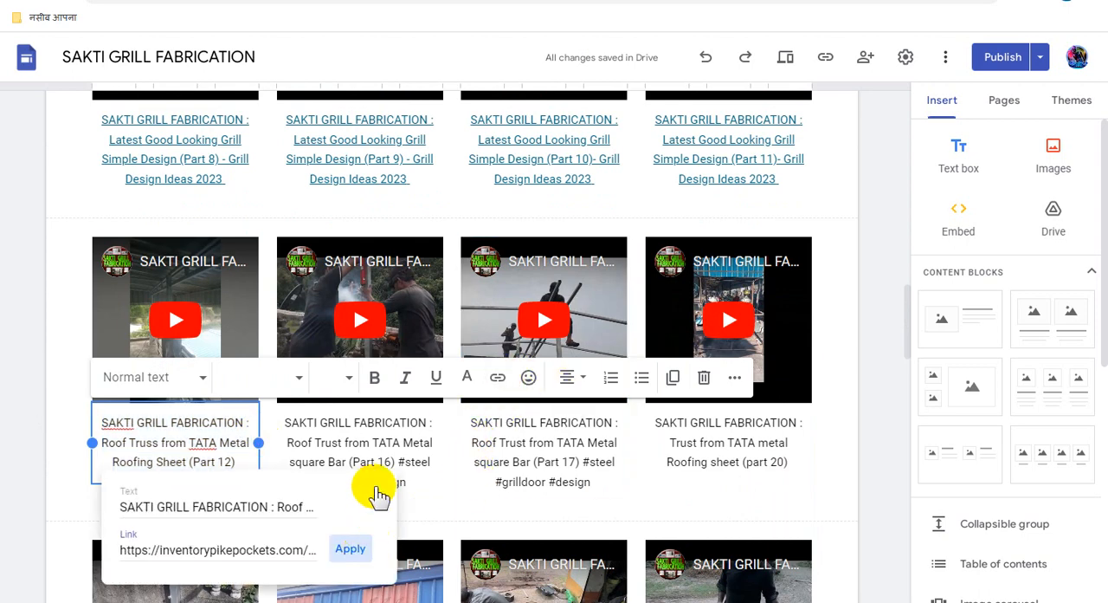
- Link the whole "Roof Trust from TATA Metal square Bar (Part 16)" video caption to the copied Adsterra direct link
triple_click(387, 441)
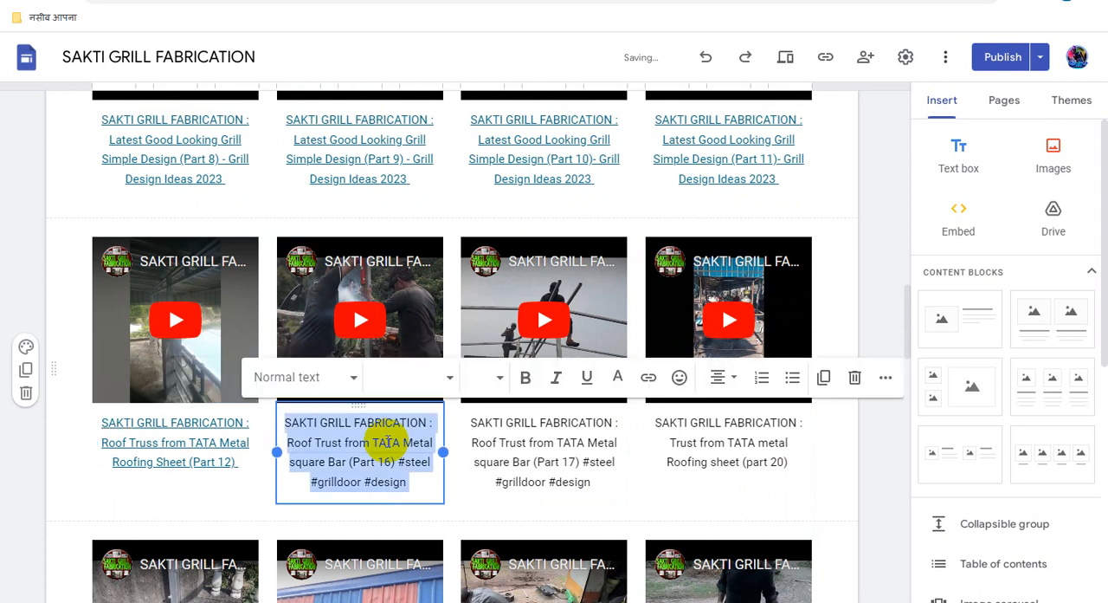
left_click(648, 378)
key("ctrl+v")
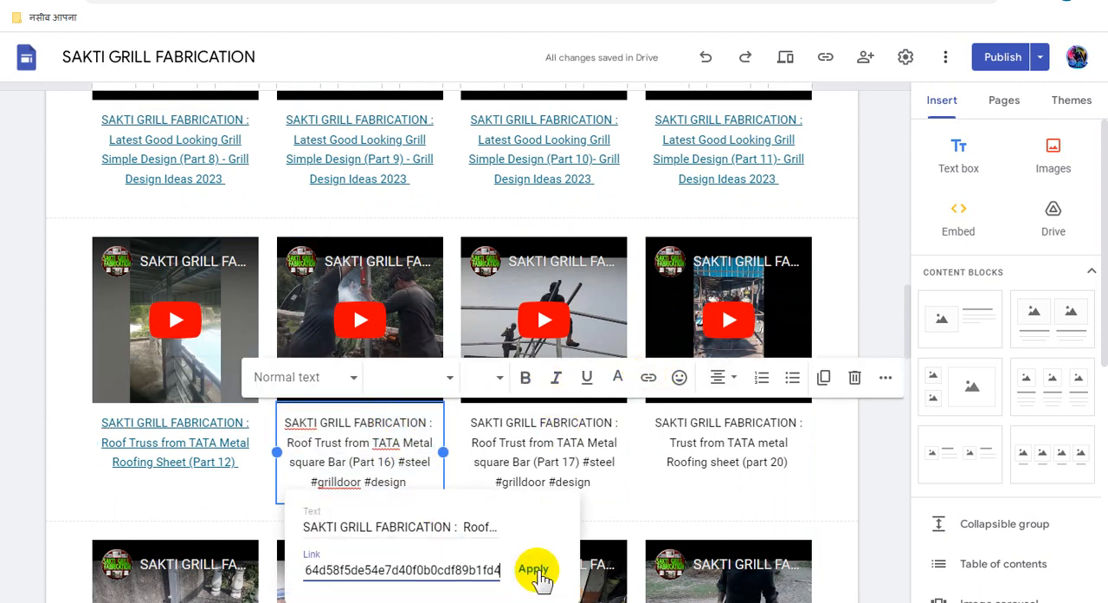
left_click(534, 570)
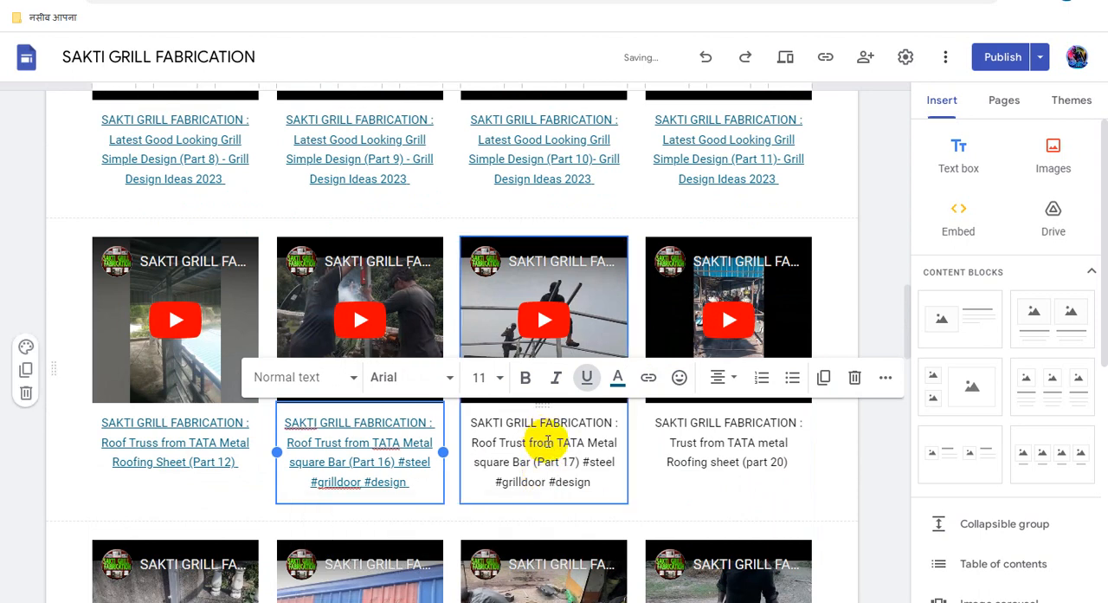
- Link the whole "Roof Trust from TATA Metal square Bar (Part 17)" video caption to the copied Adsterra direct link
triple_click(548, 440)
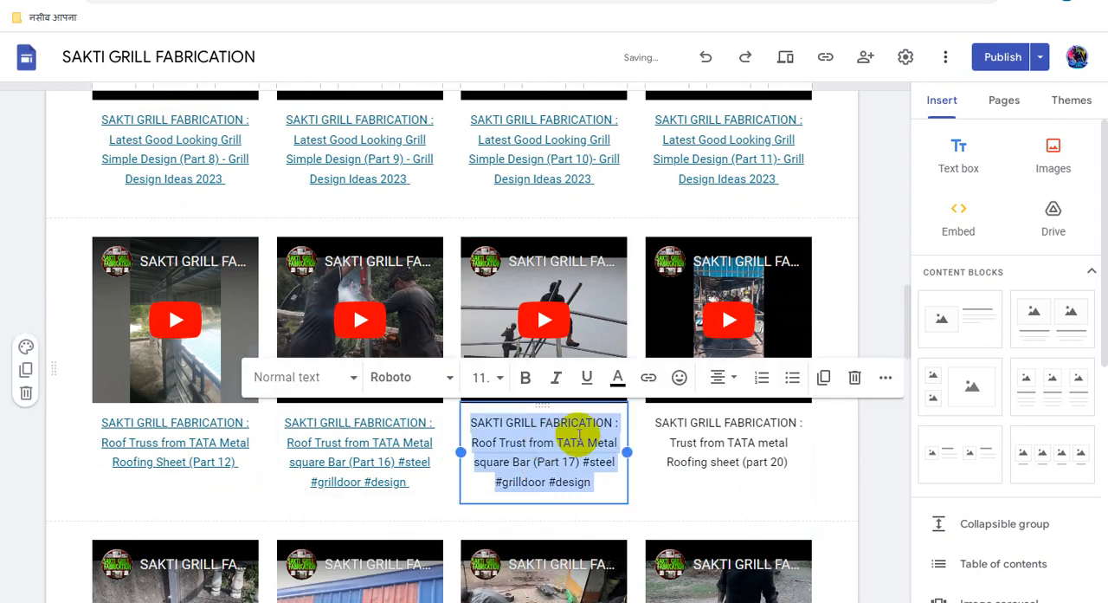
left_click(648, 379)
key("ctrl+v")
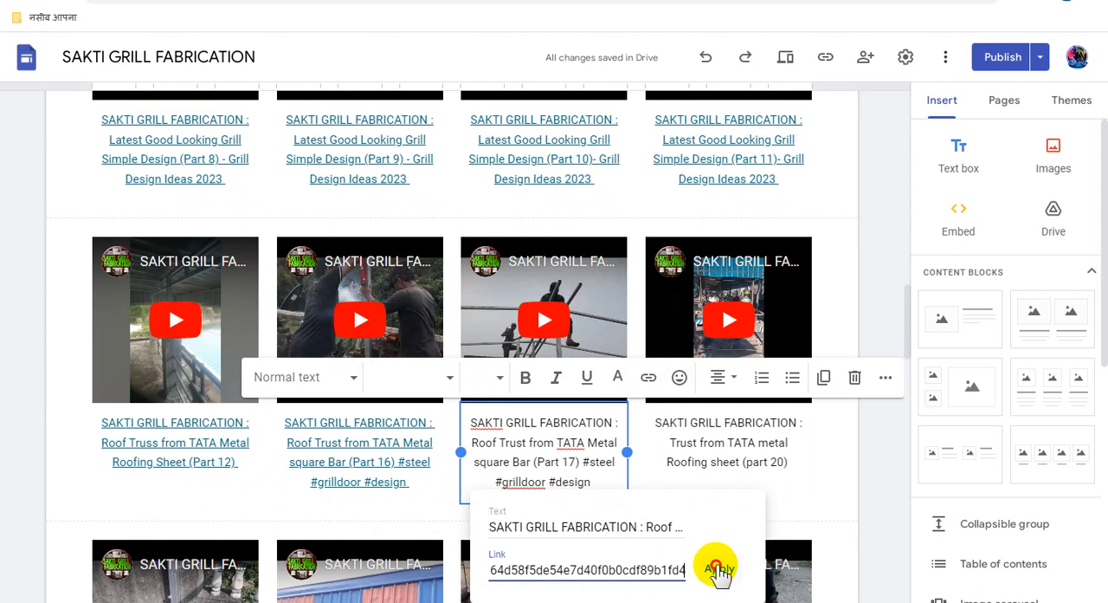
left_click(717, 570)
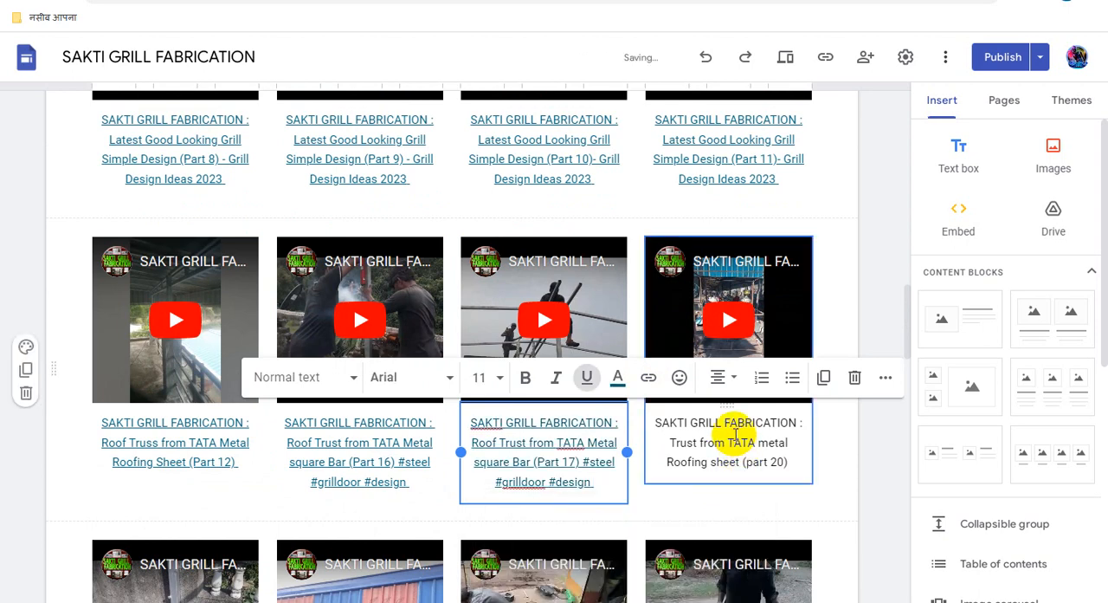
- Link the whole "Trust from TATA metal Roofing sheet (part 20)" video caption to the copied Adsterra direct link
triple_click(733, 434)
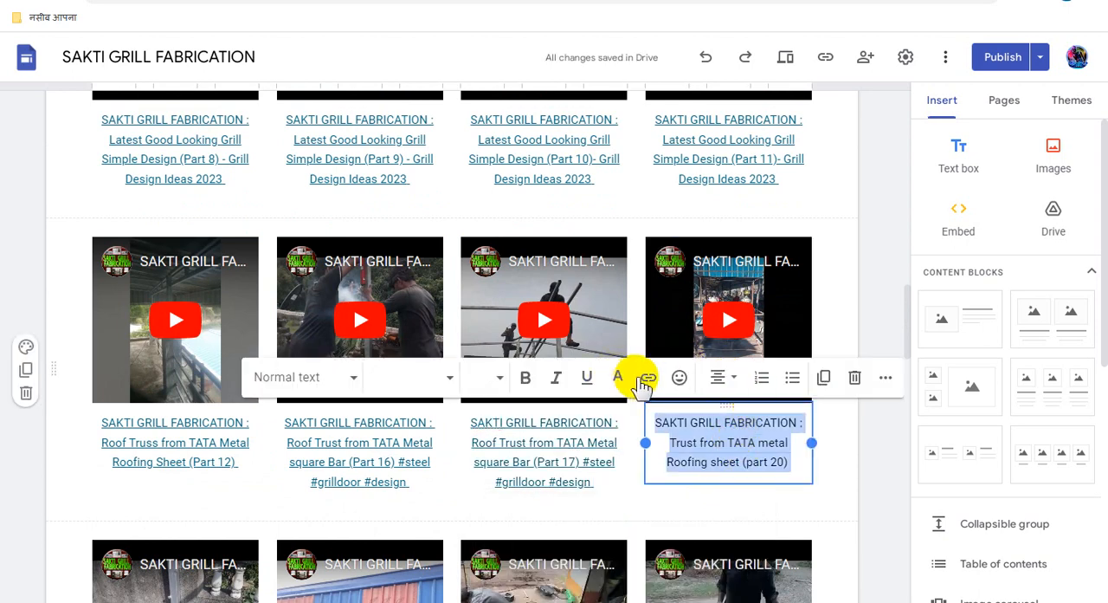
left_click(648, 379)
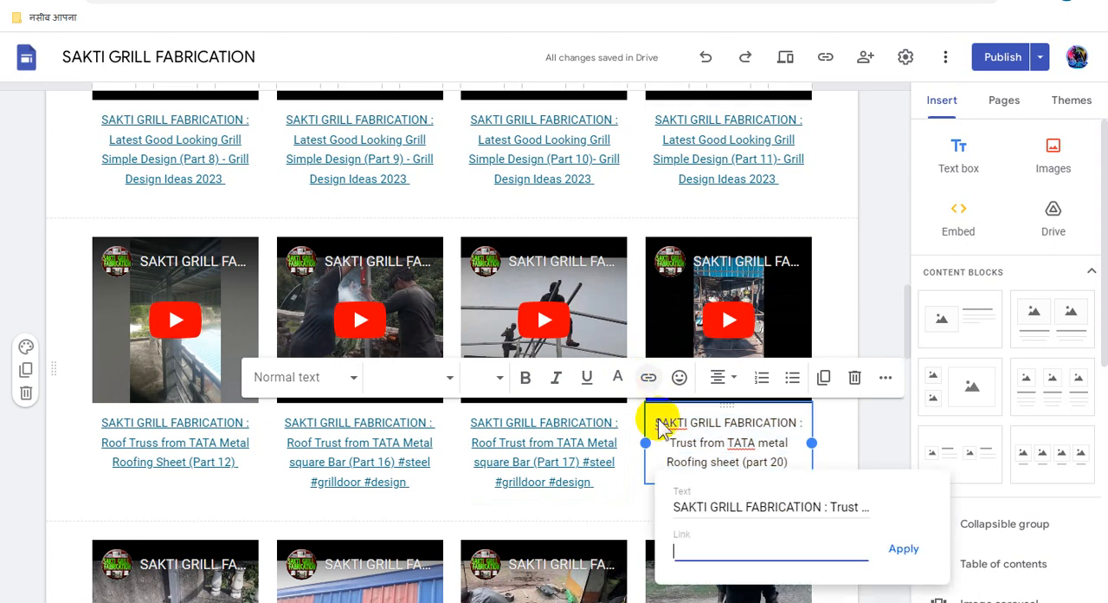
key("ctrl+v")
left_click(903, 549)
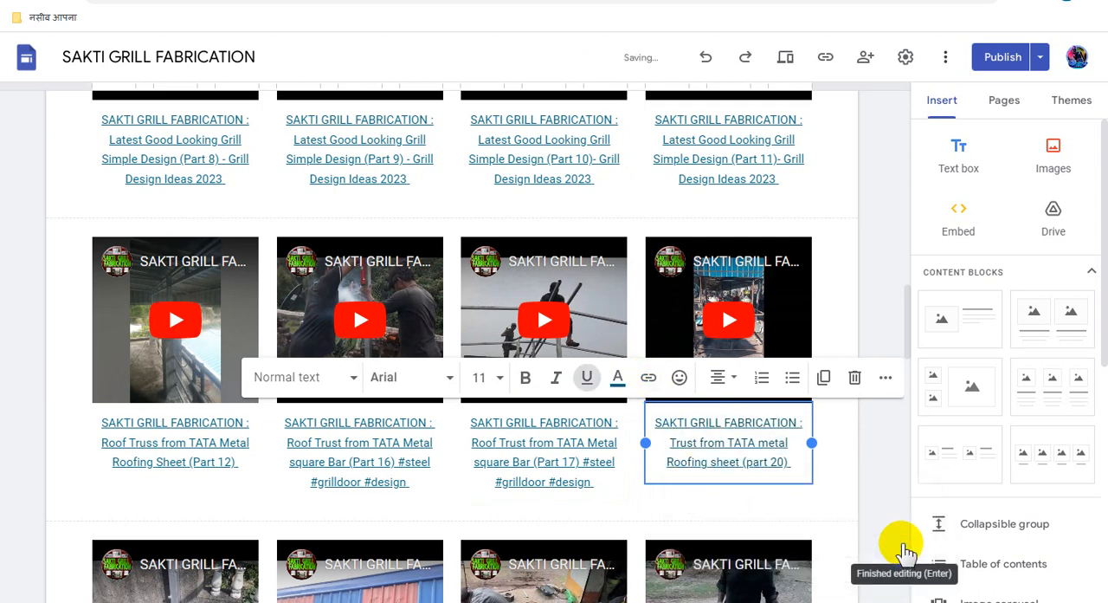
left_click(884, 485)
- Link the whole "Trust from TATA metal Roofing sheet (part 21)" video caption to the copied Adsterra direct link
scroll(704, 503, "down", 1)
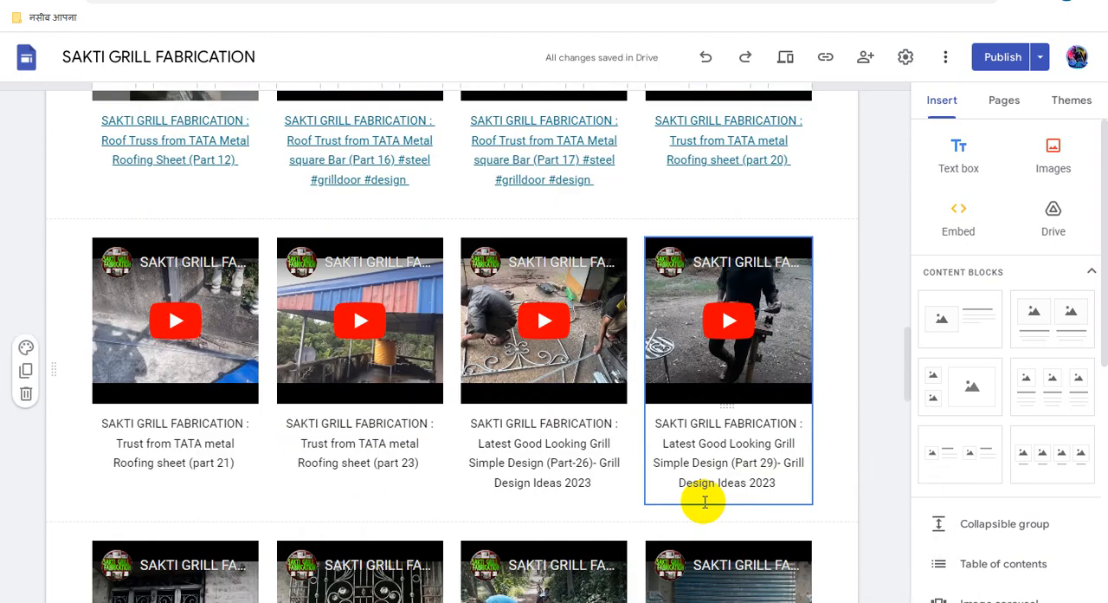
left_click(200, 438)
triple_click(201, 439)
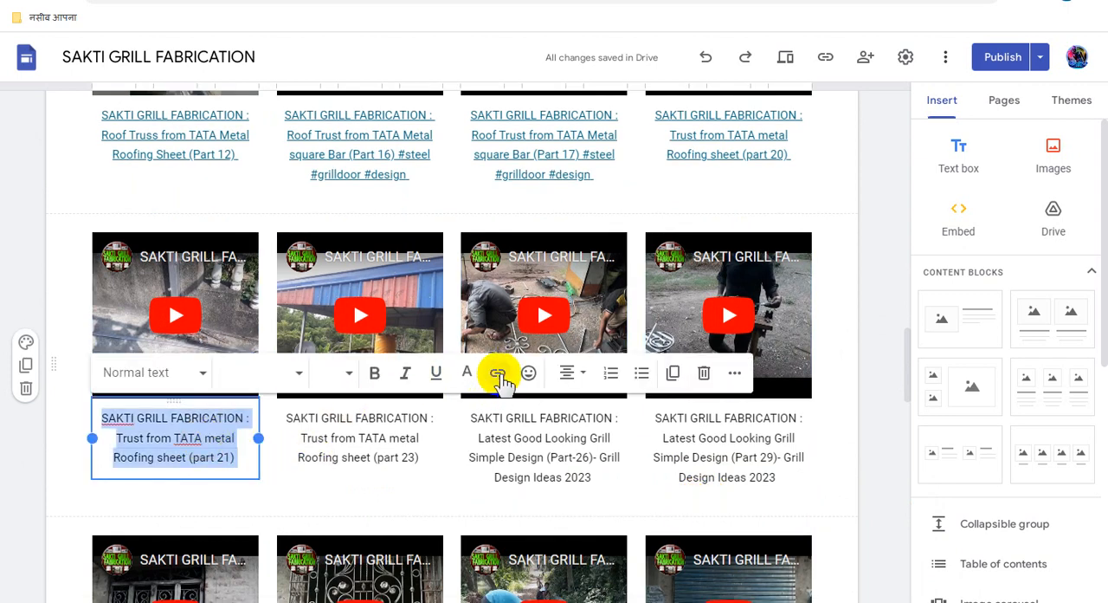
left_click(499, 373)
key("ctrl+v")
left_click(355, 546)
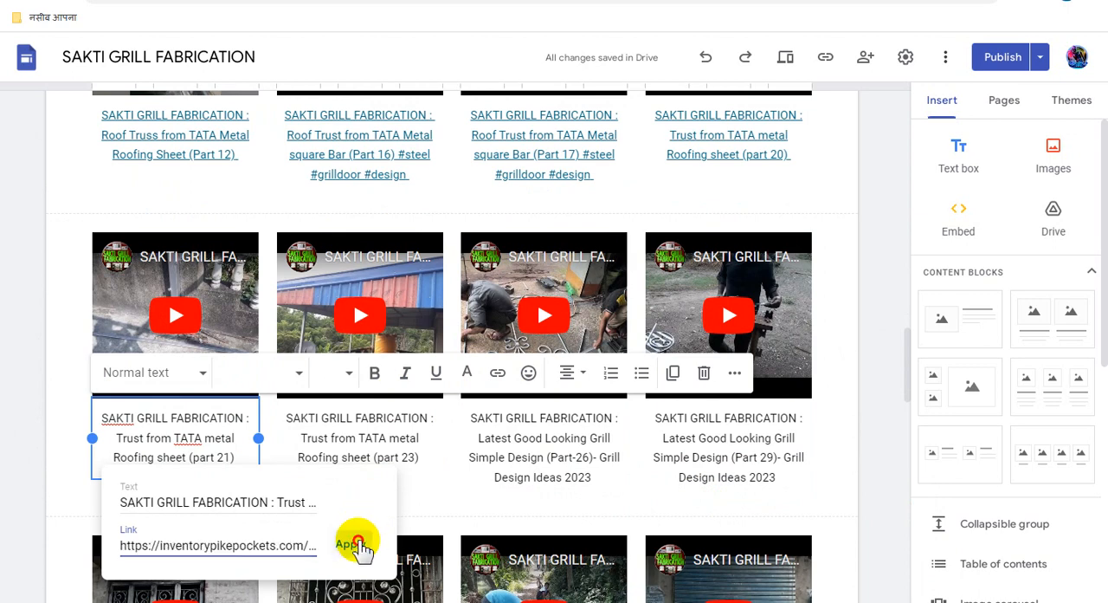
- Link the whole "Trust from TATA metal Roofing sheet (part 23)" video caption to the copied Adsterra direct link
triple_click(373, 418)
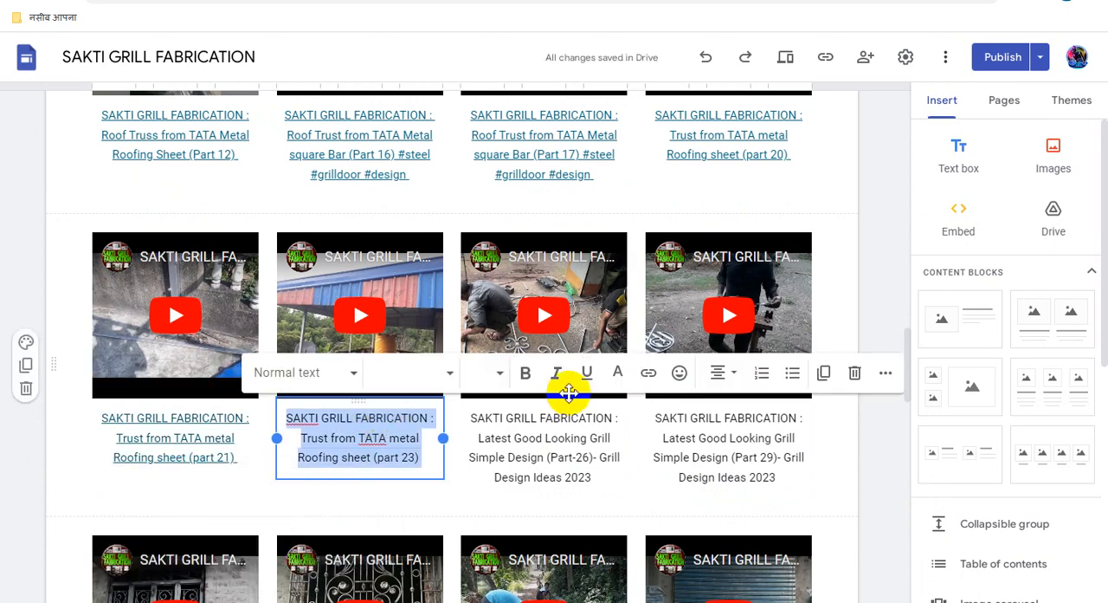
left_click(649, 373)
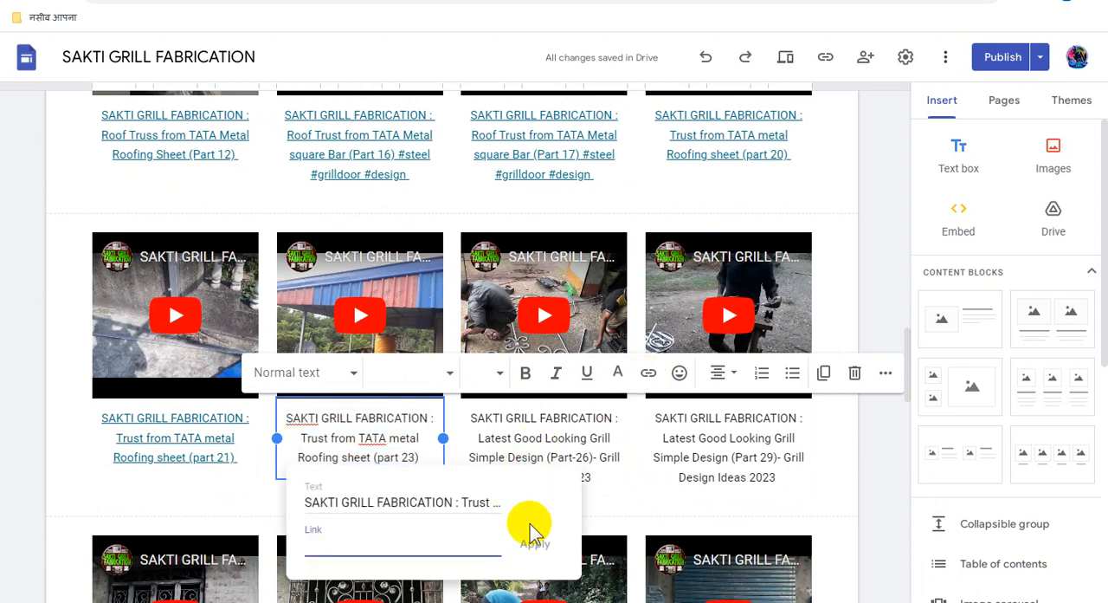
key("ctrl+v")
left_click(533, 543)
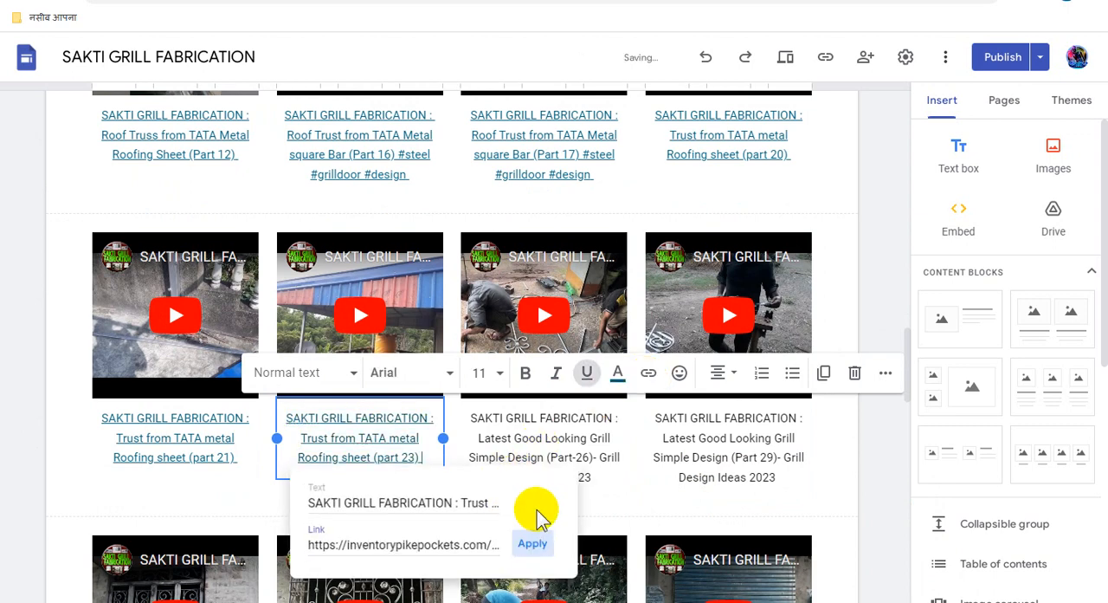
- Link the whole "Simple Design (Part-26)- Grill Design Ideas 2023" video caption to the copied Adsterra direct link
triple_click(551, 435)
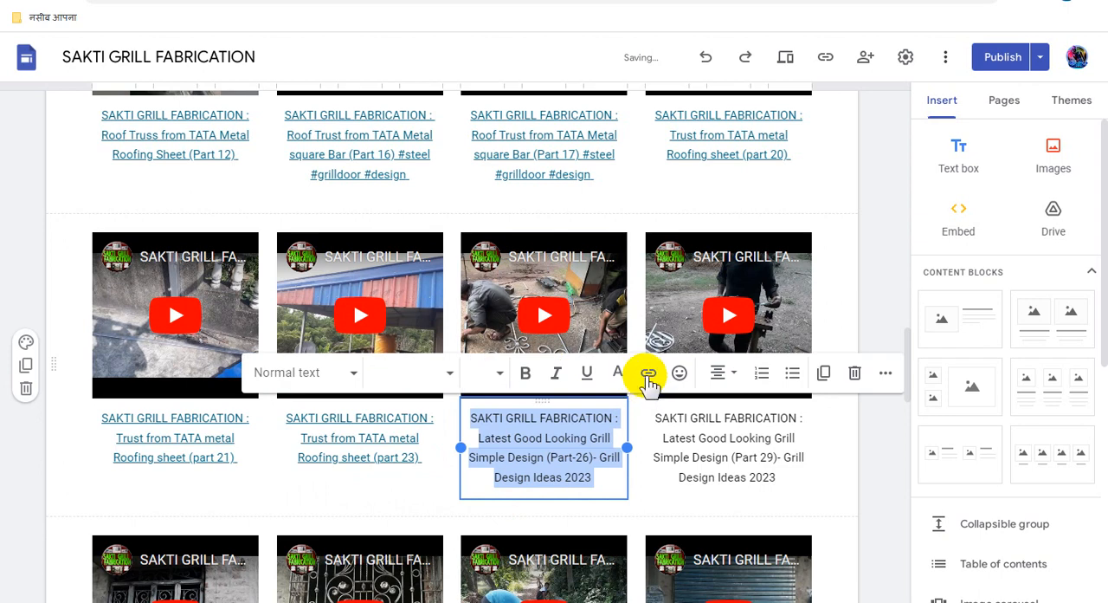
left_click(646, 379)
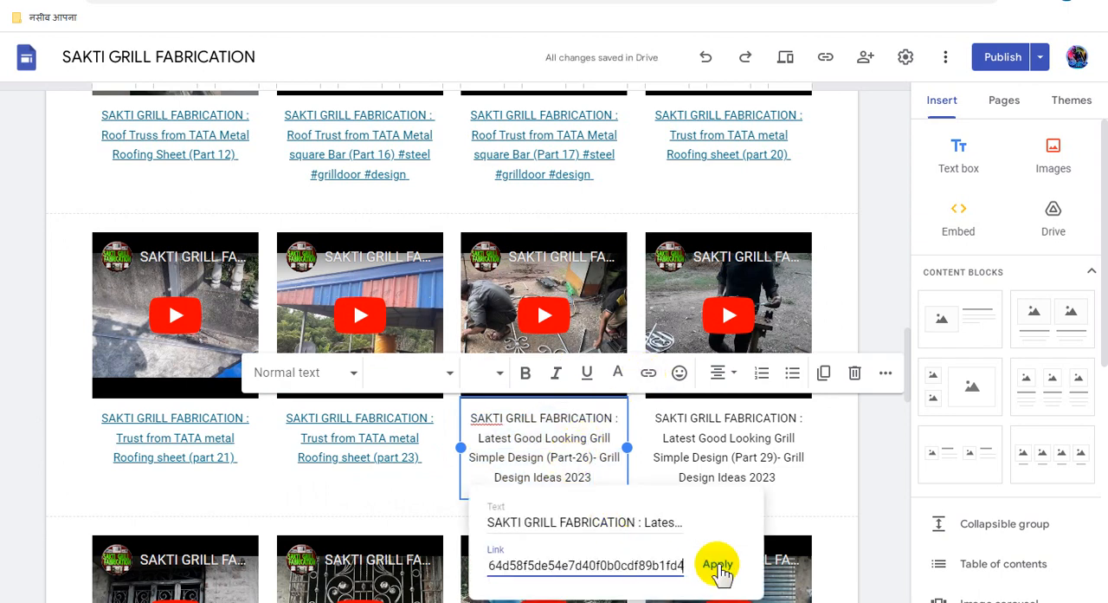
left_click(718, 564)
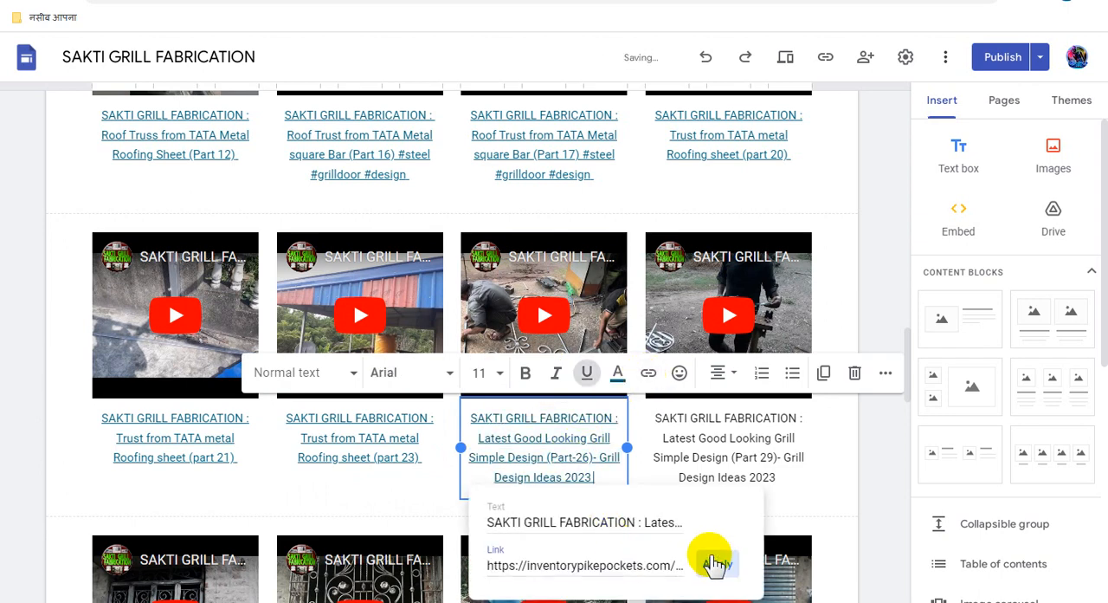
- Link the whole "Simple Design (Part 29)- Grill Design Ideas 2023" video caption to the copied Adsterra direct link
triple_click(721, 418)
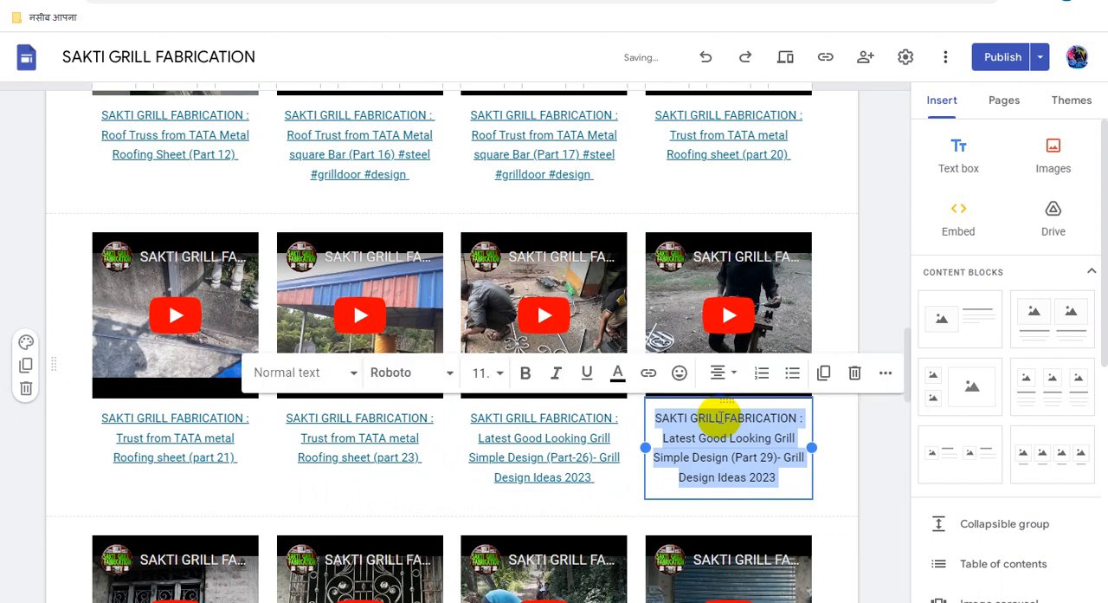
left_click(646, 373)
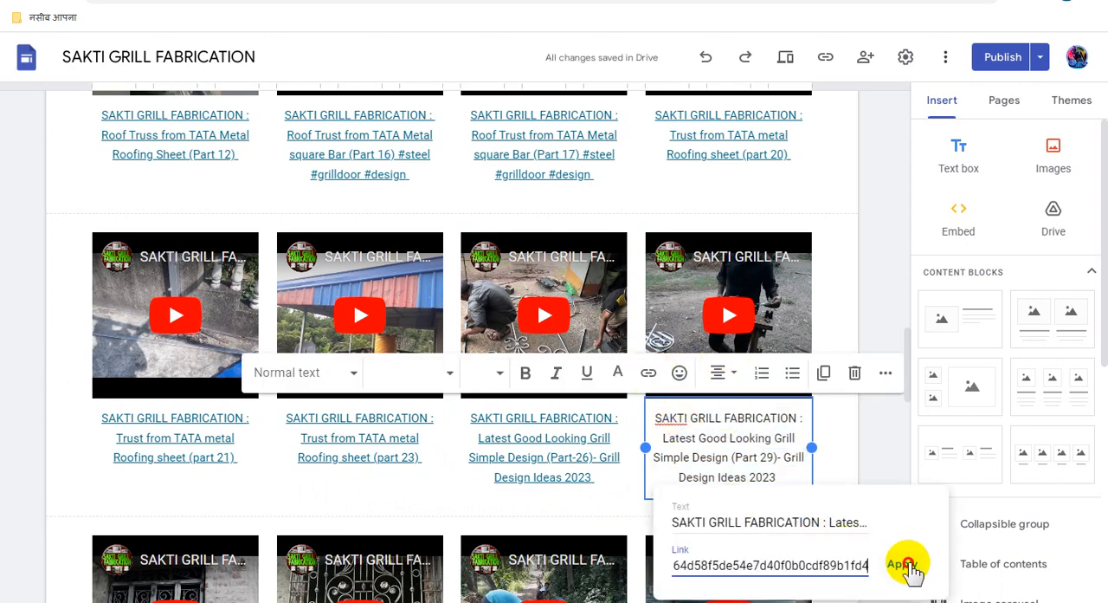
left_click(908, 565)
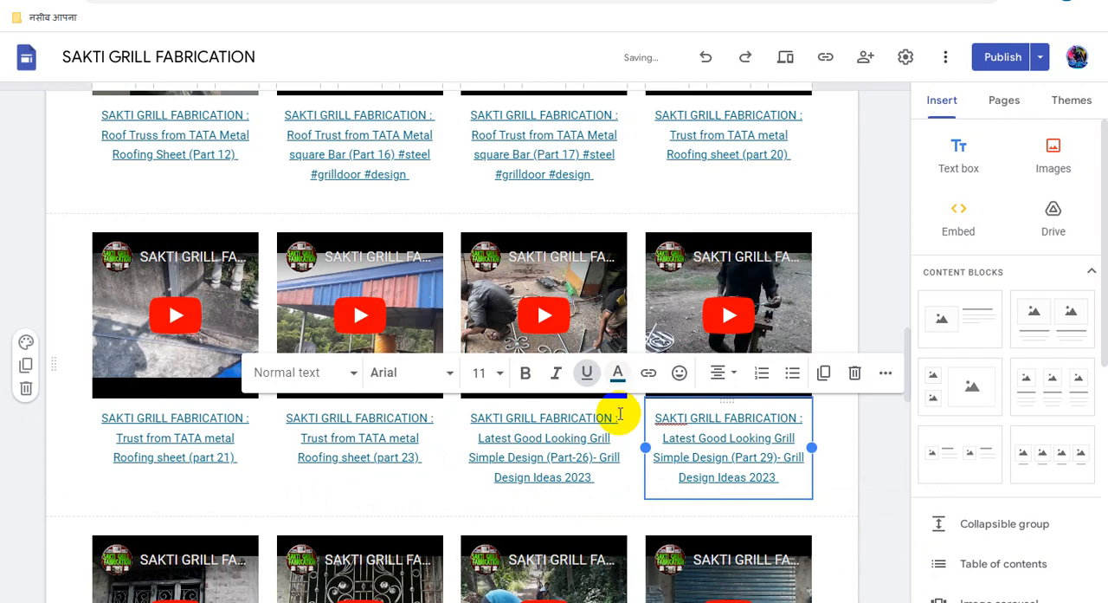
- Link the whole "Simple Design (Part-30)- Grill Design Ideas 2023" video caption to the copied Adsterra direct link
scroll(618, 417, "down", 2)
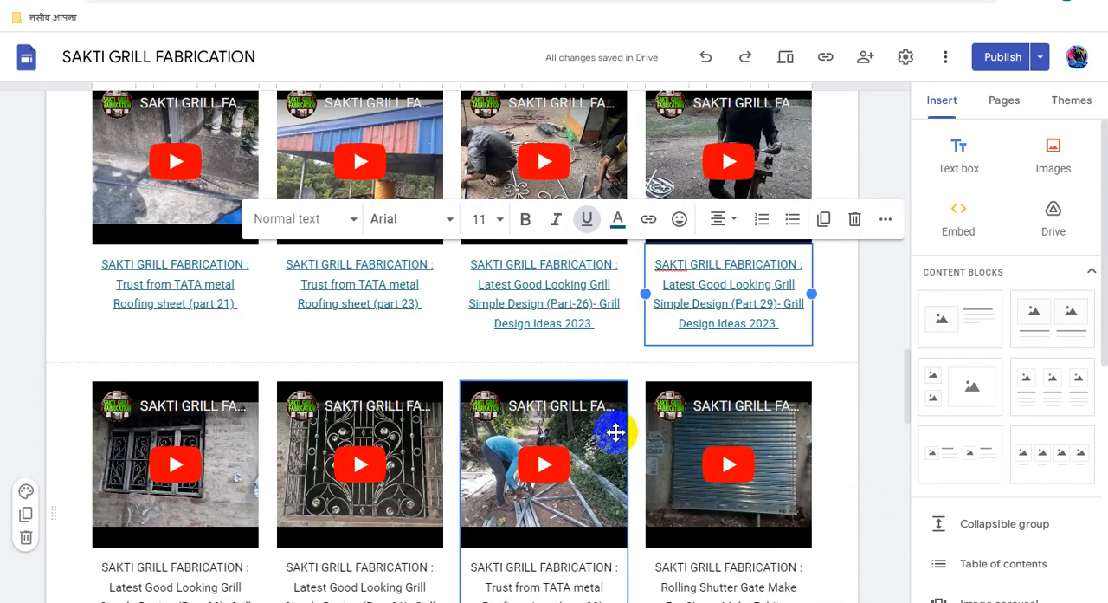
scroll(616, 432, "down", 2)
triple_click(159, 446)
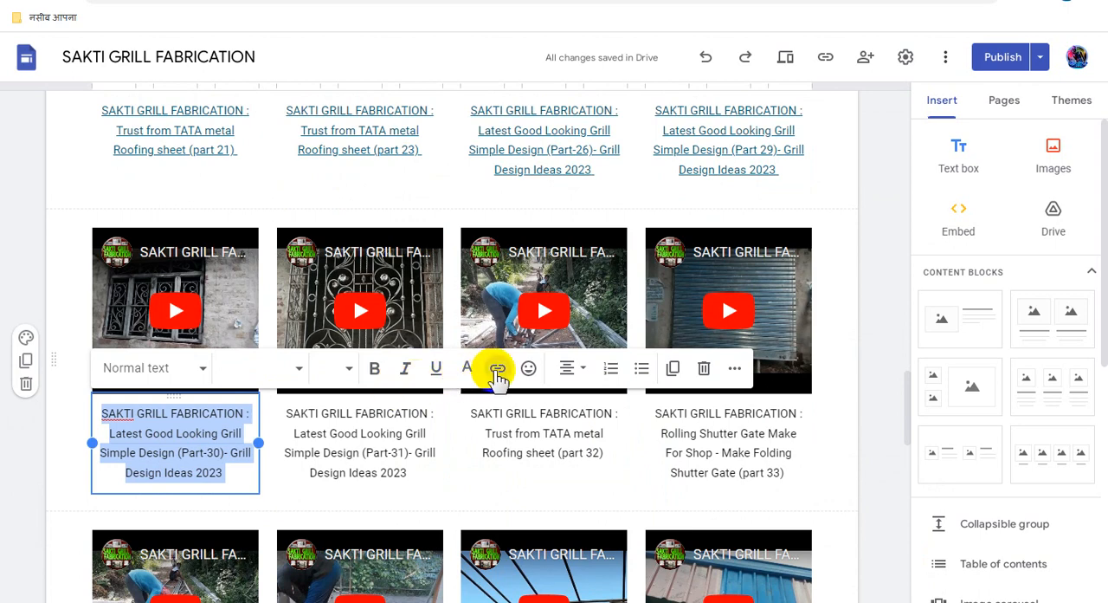
left_click(498, 368)
key("ctrl+v")
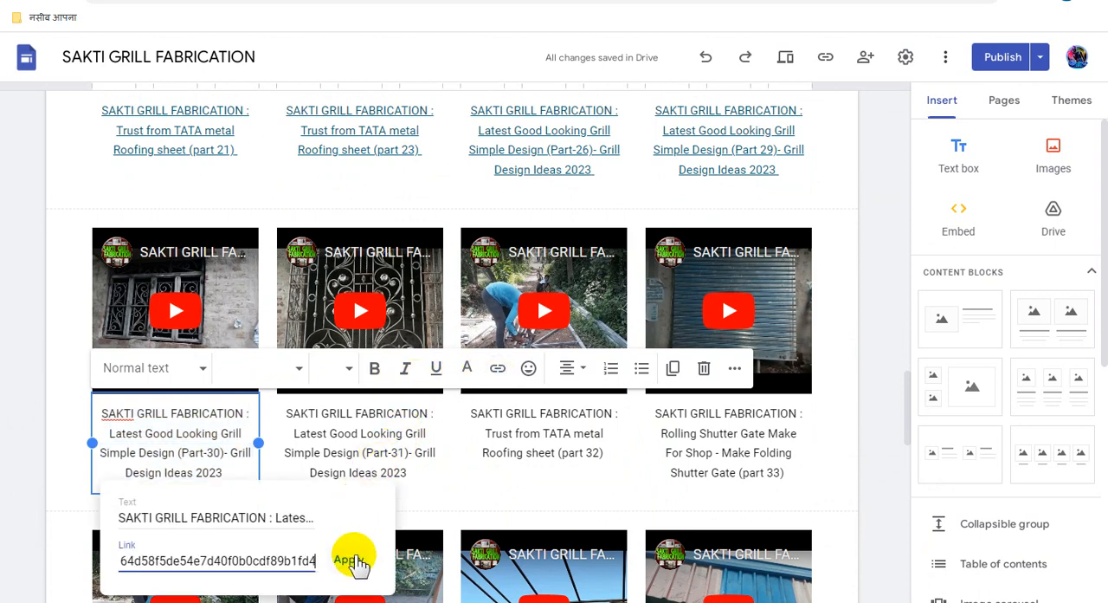
left_click(351, 561)
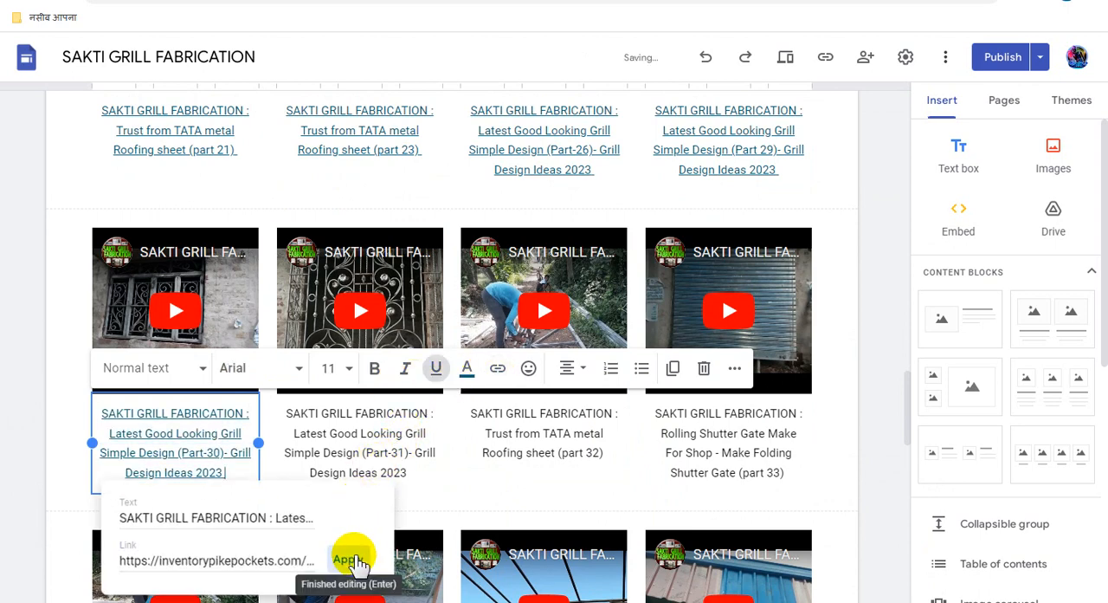
- Link the whole "Simple Design (Part-31)- Grill Design Ideas 2023" video caption to the copied Adsterra direct link
triple_click(381, 444)
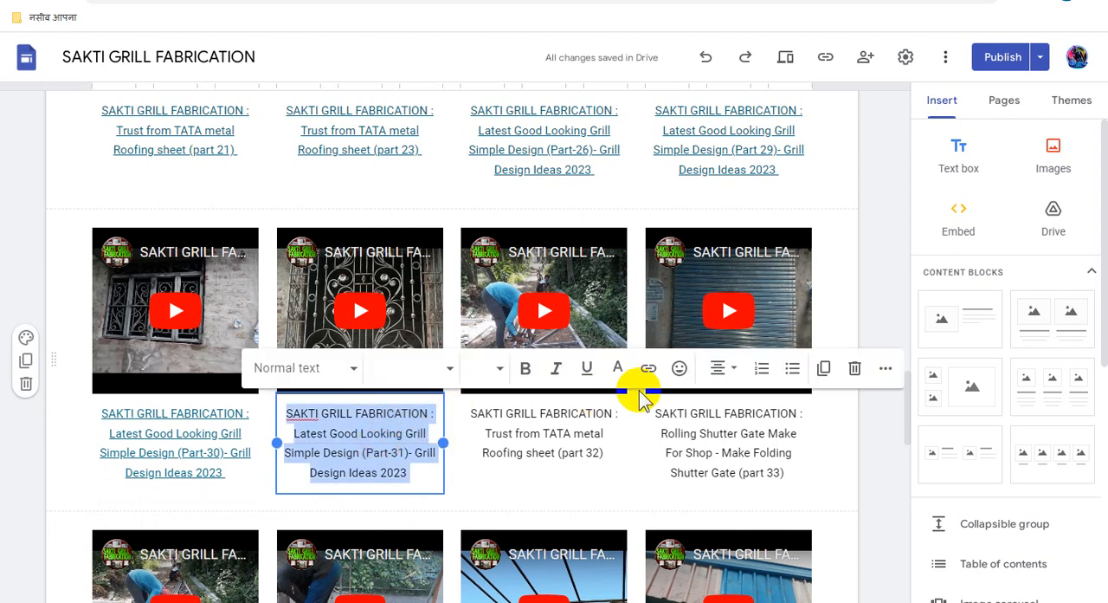
left_click(649, 368)
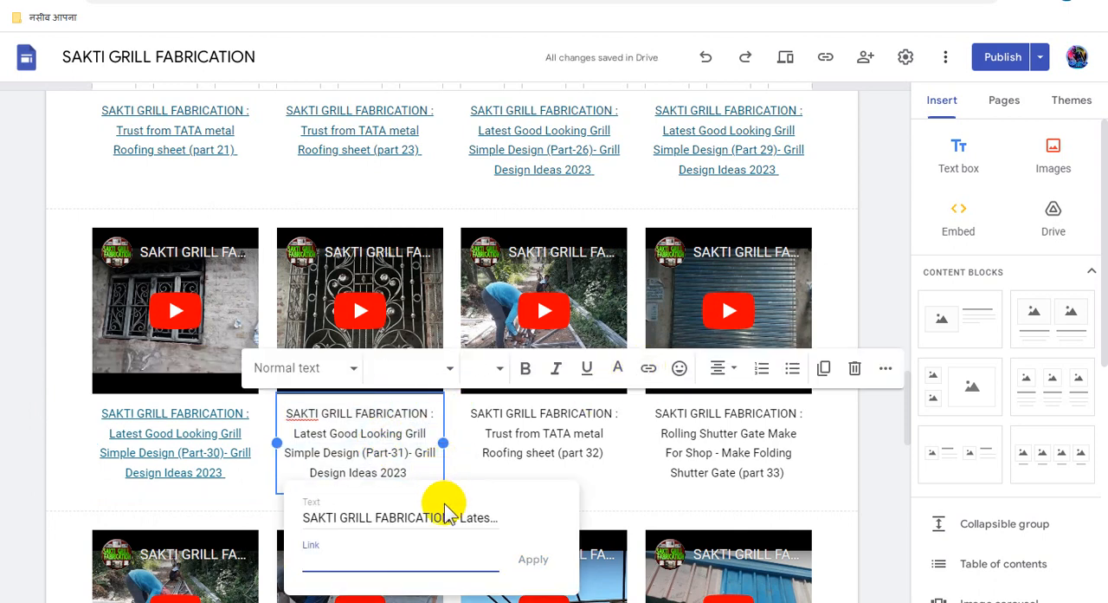
key("ctrl+v")
left_click(528, 561)
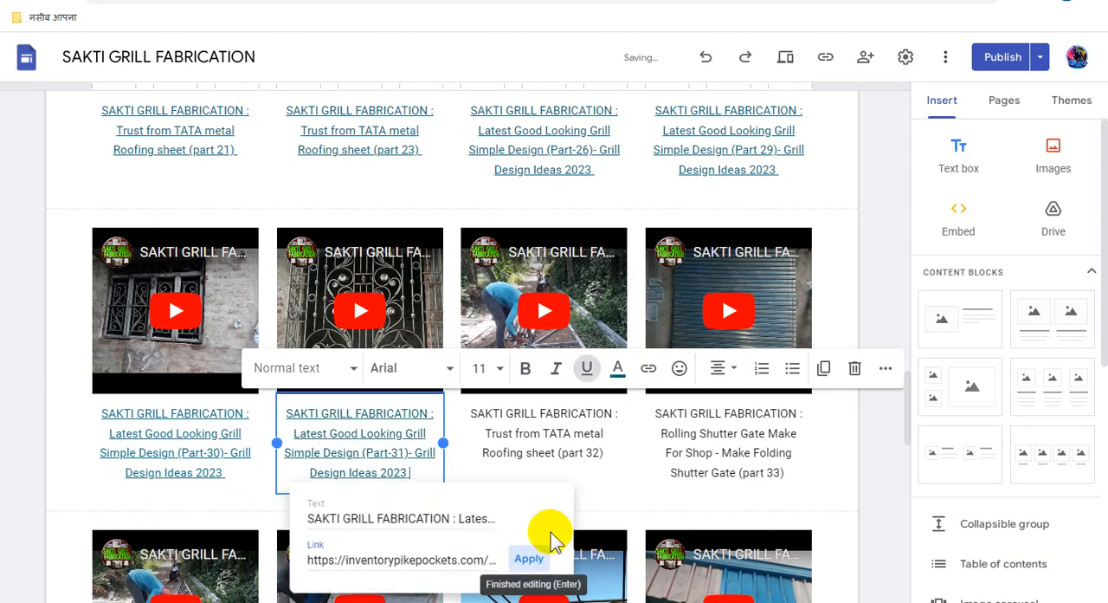
- Link the whole "Trust from TATA metal Roofing sheet (part 32)" video caption to the copied Adsterra direct link
triple_click(534, 415)
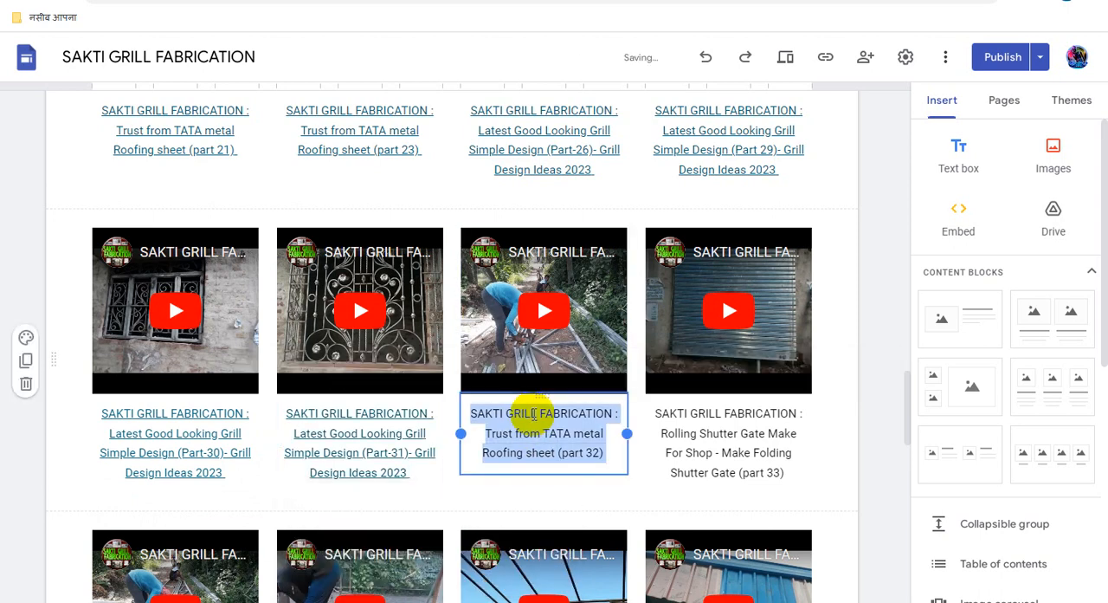
left_click(649, 368)
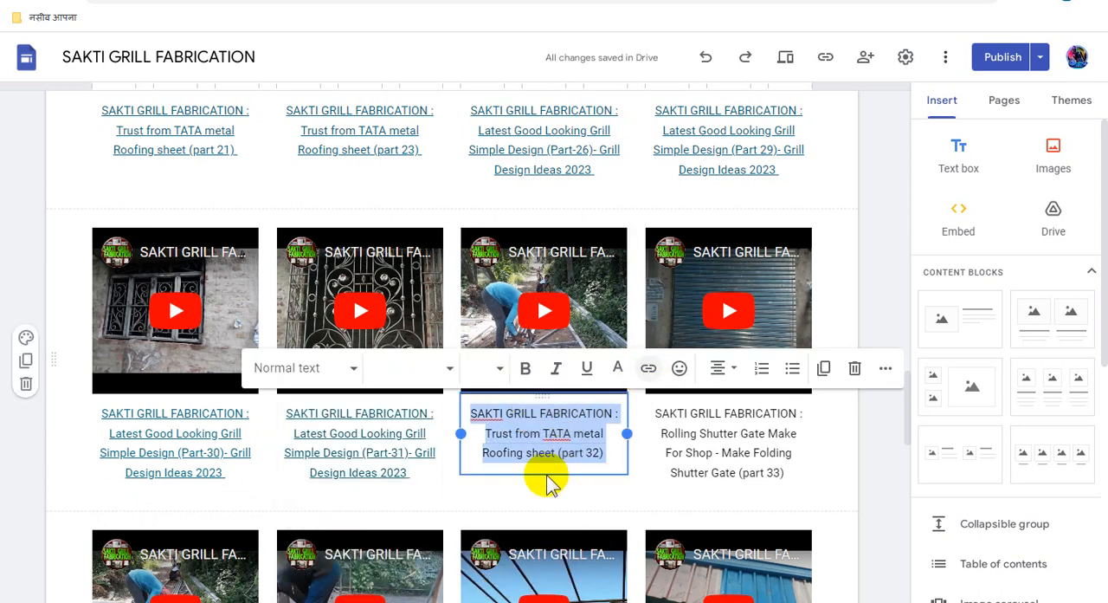
key("ctrl+v")
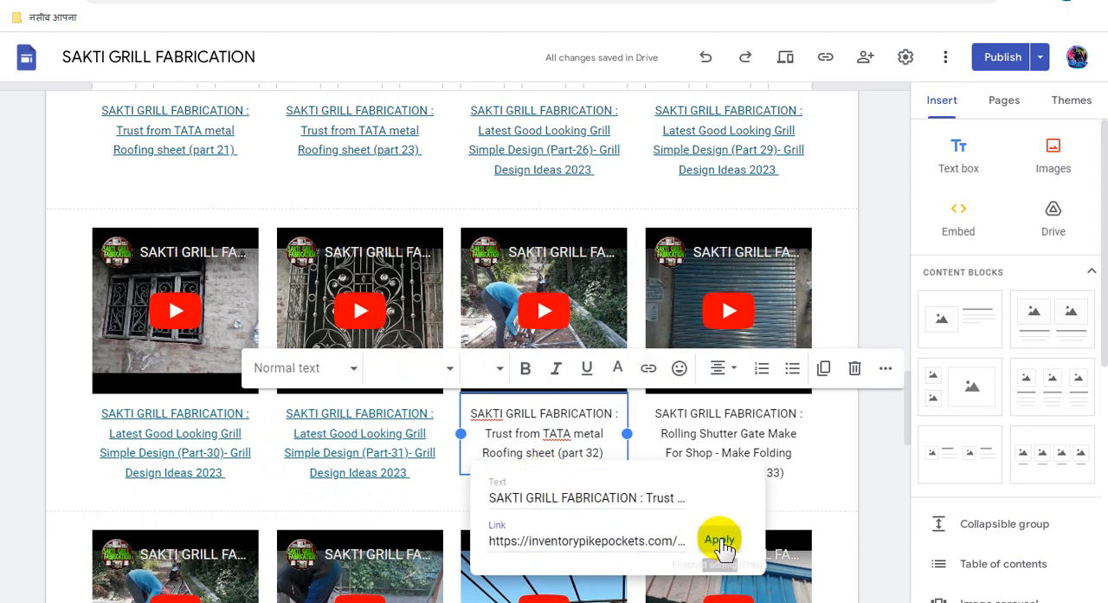
left_click(720, 540)
- Link the whole "Rolling Shutter Gate Make For Shop (part 33)" video caption to the copied Adsterra direct link
triple_click(703, 435)
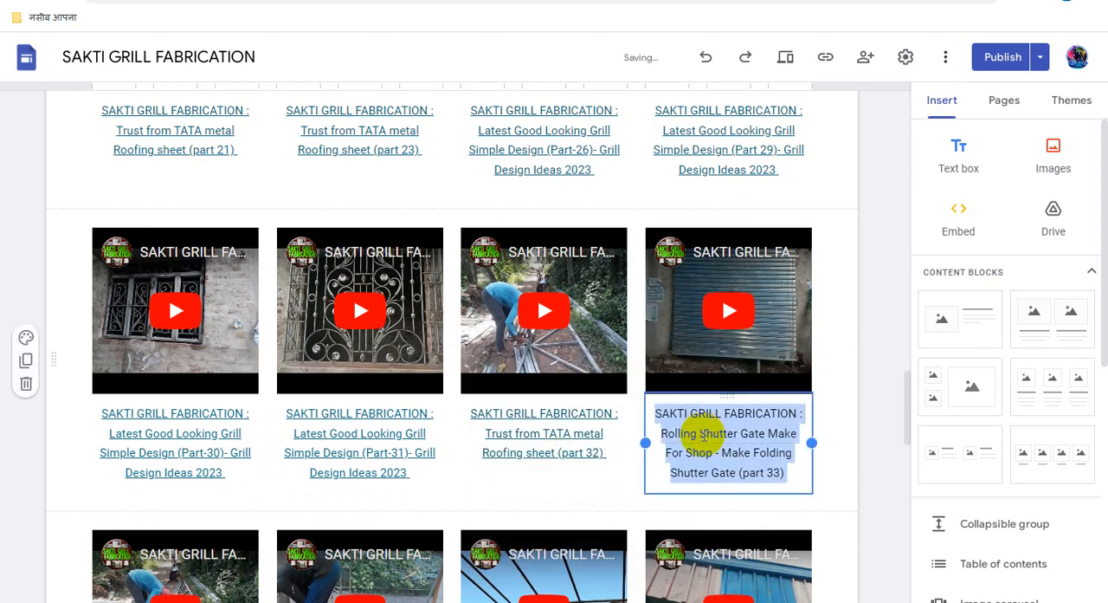
left_click(649, 368)
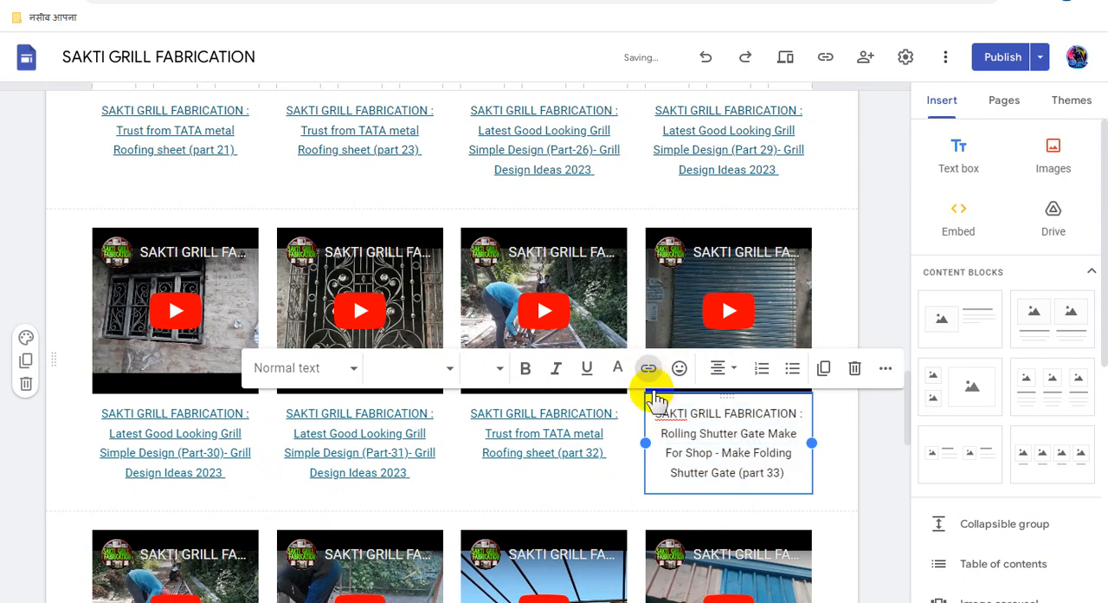
key("ctrl+v")
left_click(905, 560)
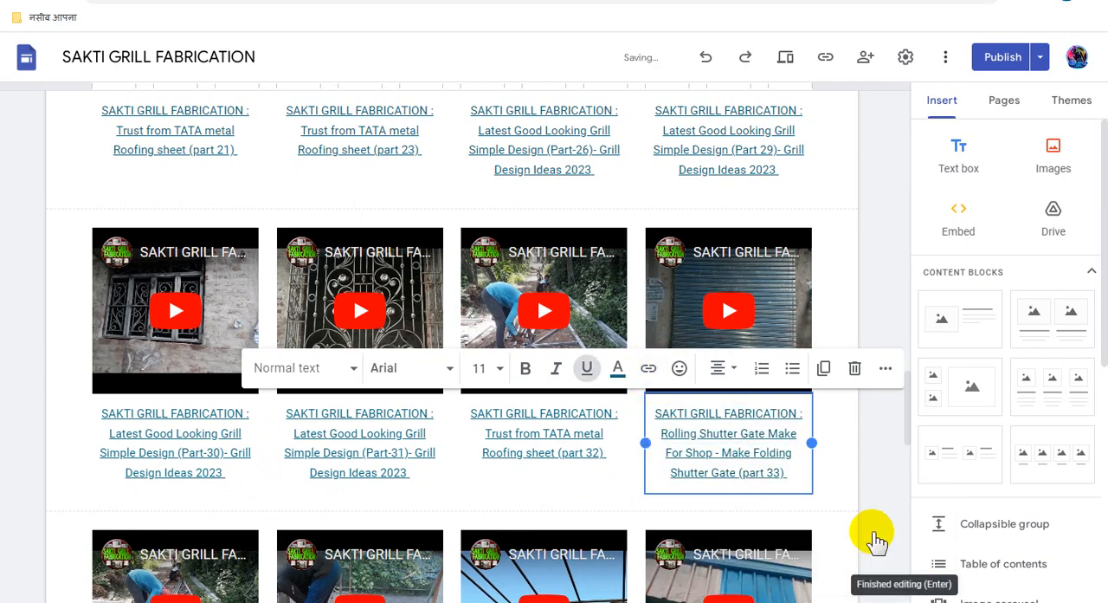
- Link the whole "Trust from TATA metal Roofing sheet (part 34)" video caption to the copied Adsterra direct link
scroll(862, 517, "down", 1)
scroll(859, 513, "down", 4)
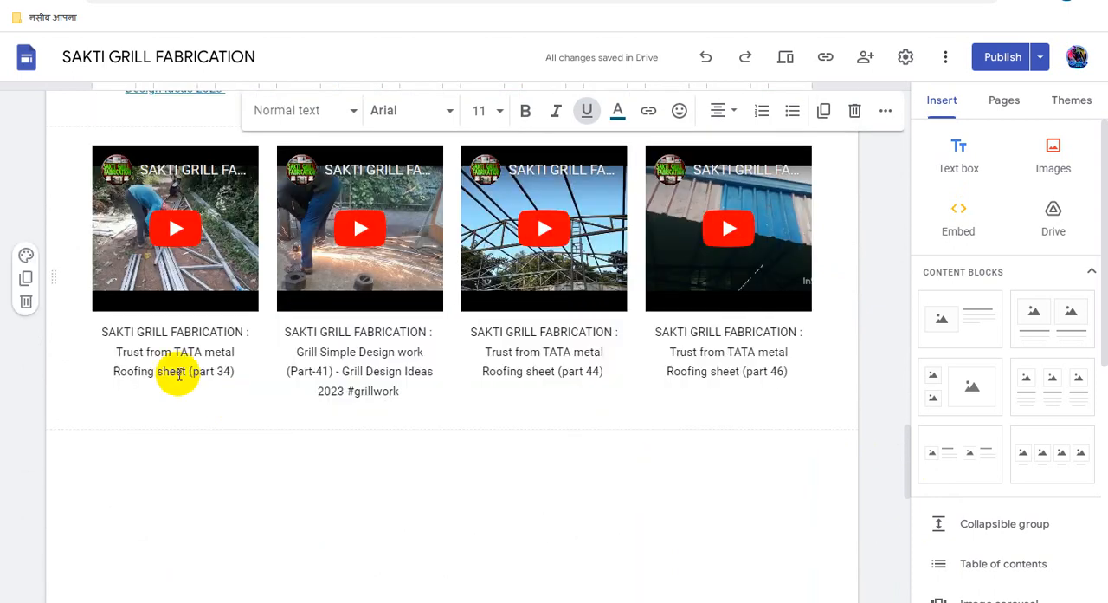
left_click(179, 342)
triple_click(201, 338)
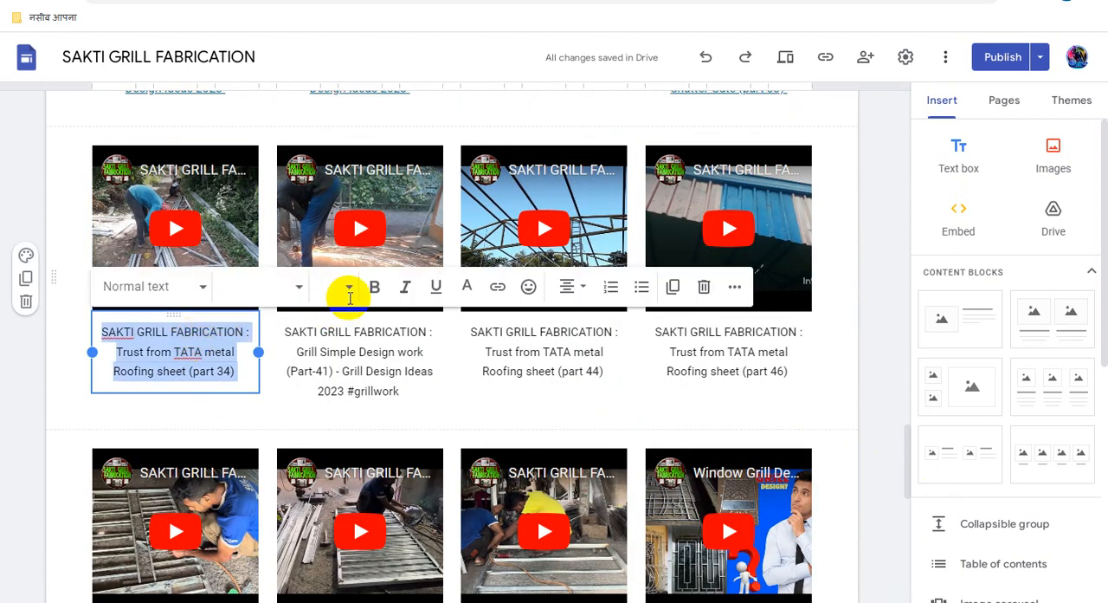
left_click(498, 288)
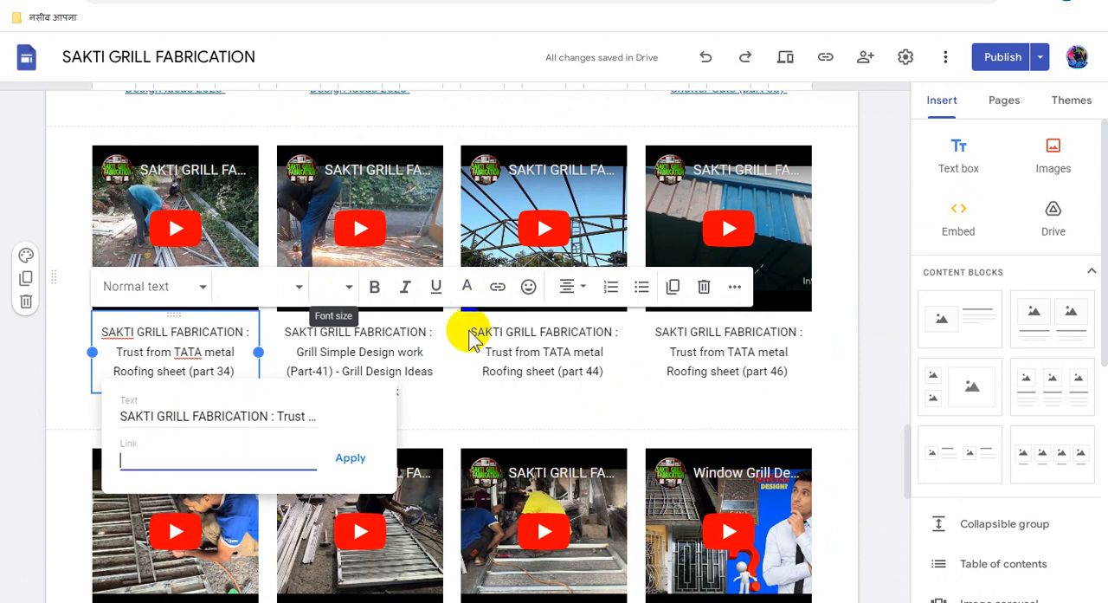
left_click(351, 459)
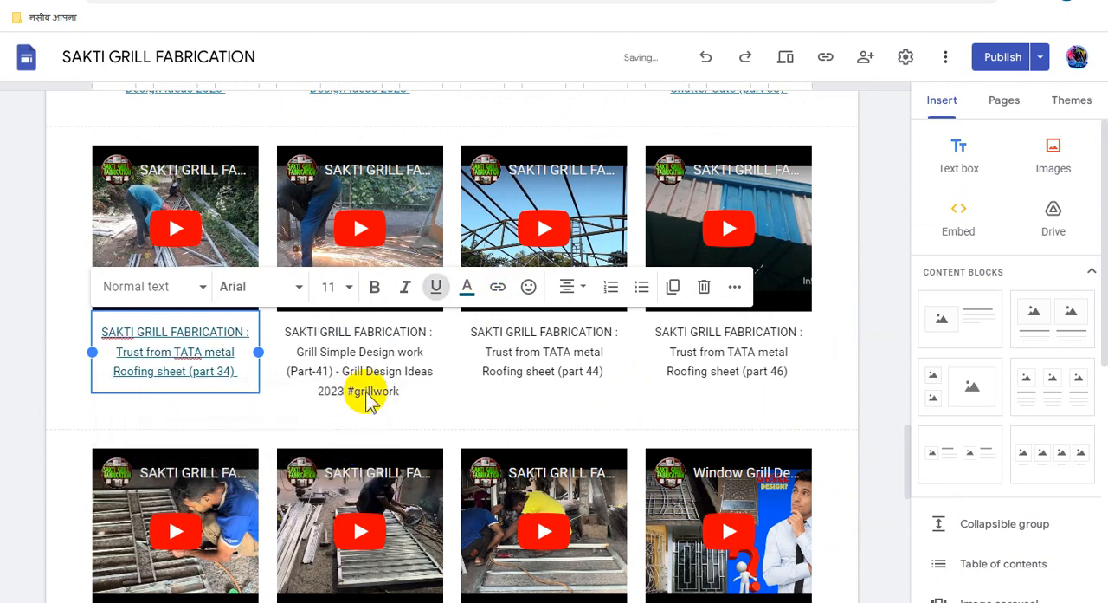
- Link the whole "Grill Simple Design work (Part-41) - Grill Design Ideas 2023 #grillwork" video caption to the copied Adsterra direct link
left_click(370, 350)
triple_click(371, 350)
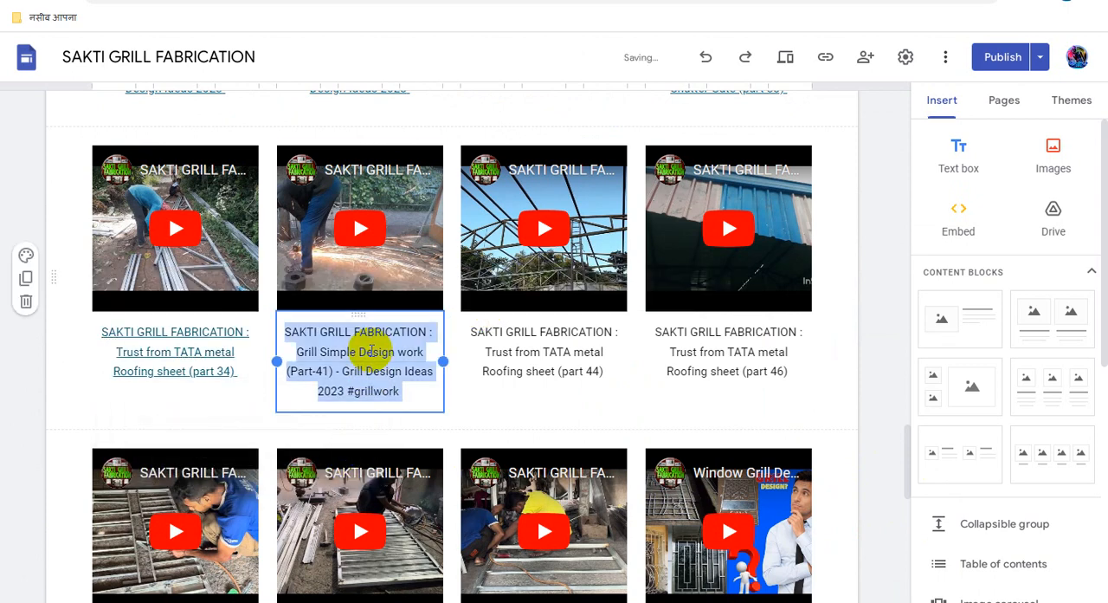
left_click(649, 293)
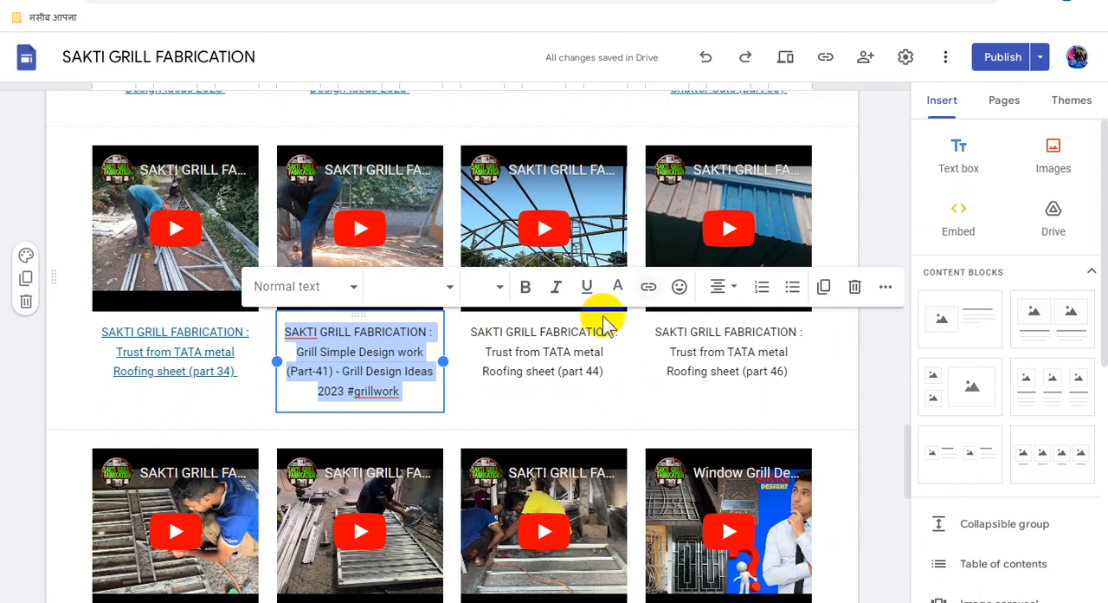
key("ctrl+v")
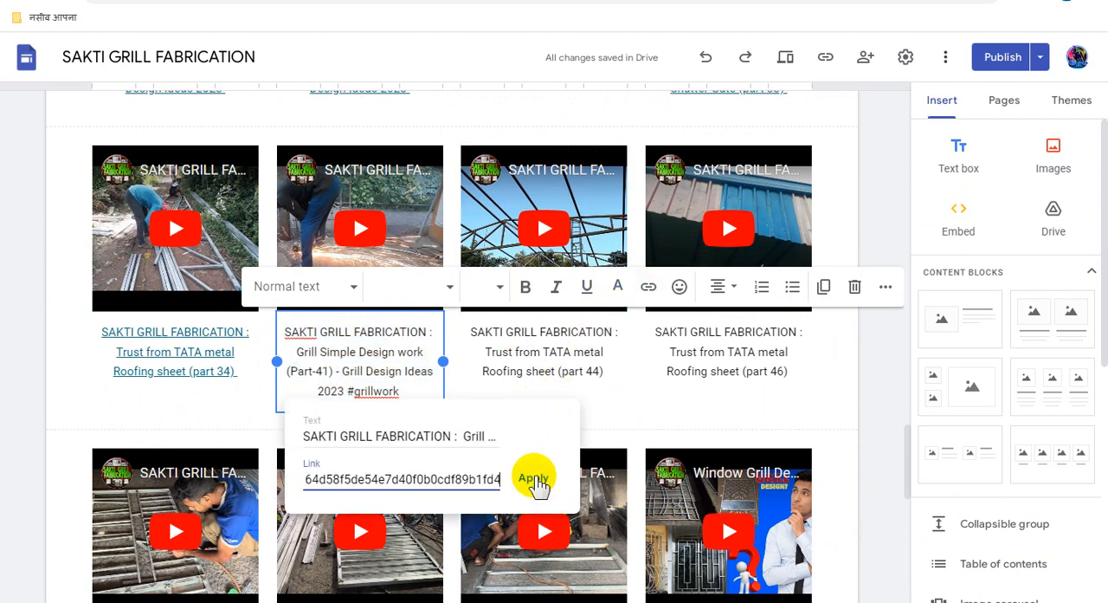
left_click(535, 481)
- Link the whole "Trust from TATA metal Roofing sheet (part 44)" video caption to the copied Adsterra direct link
left_click(542, 352)
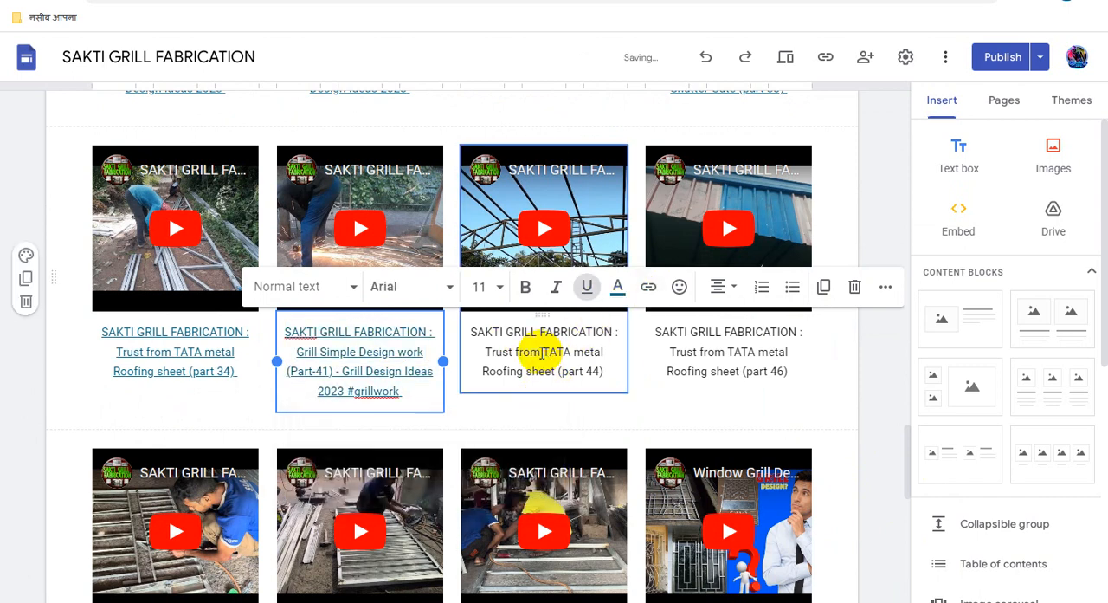
triple_click(542, 352)
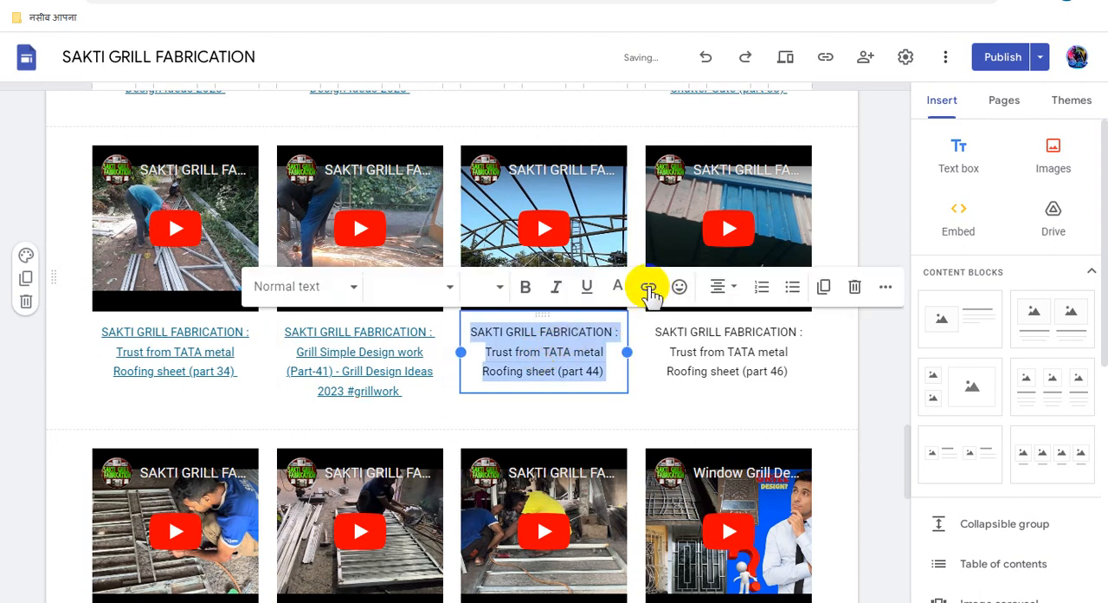
left_click(639, 297)
key("ctrl+v")
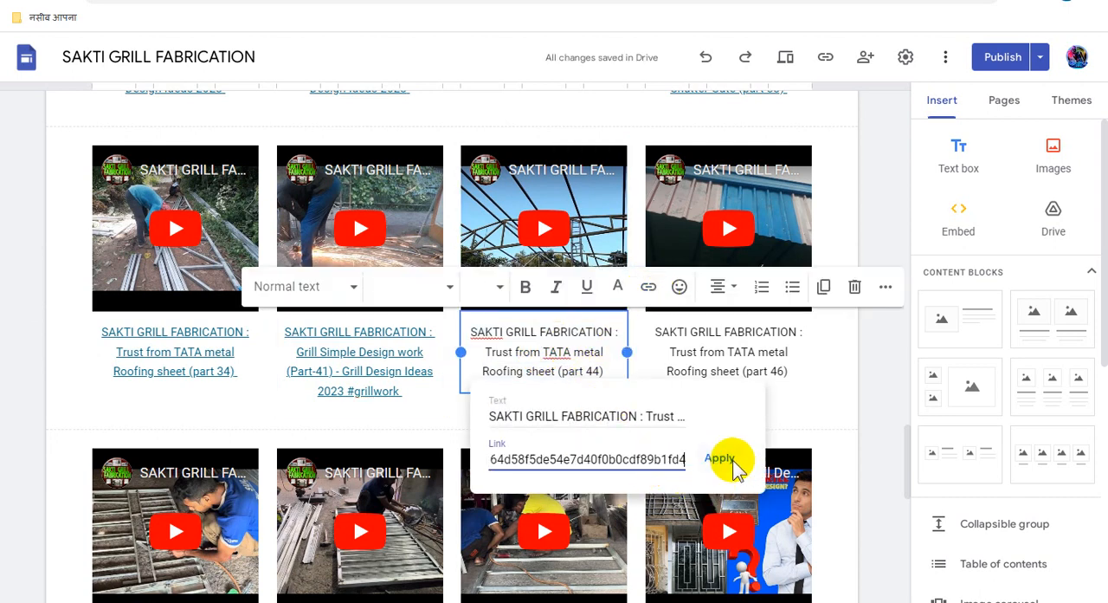
left_click(722, 464)
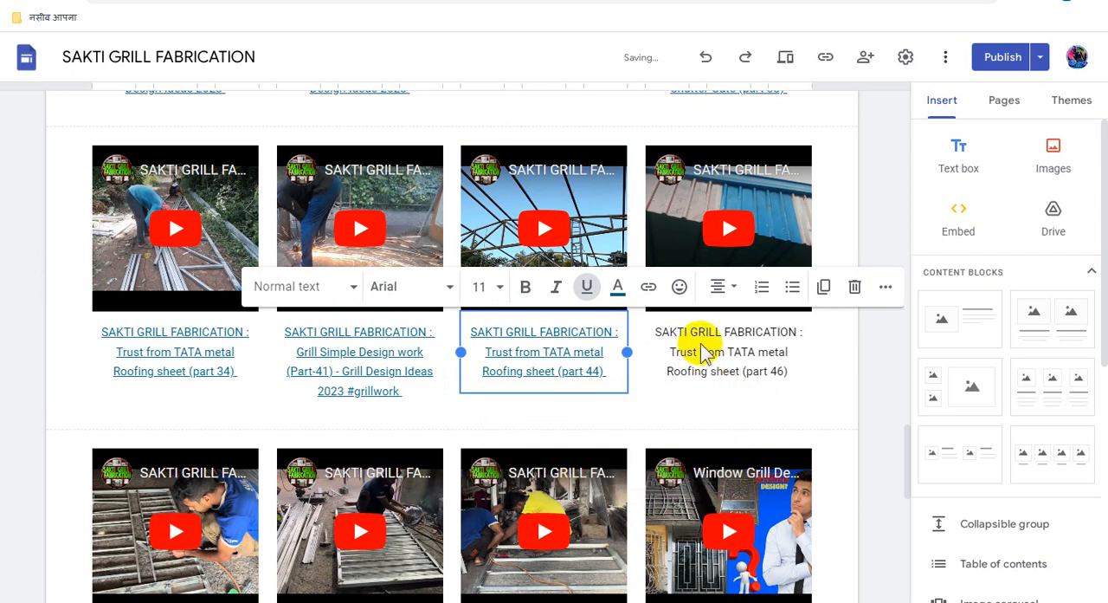
- Link the whole "Trust from TATA metal Roofing sheet (part 46)" video caption to the copied Adsterra direct link
left_click(704, 333)
triple_click(703, 333)
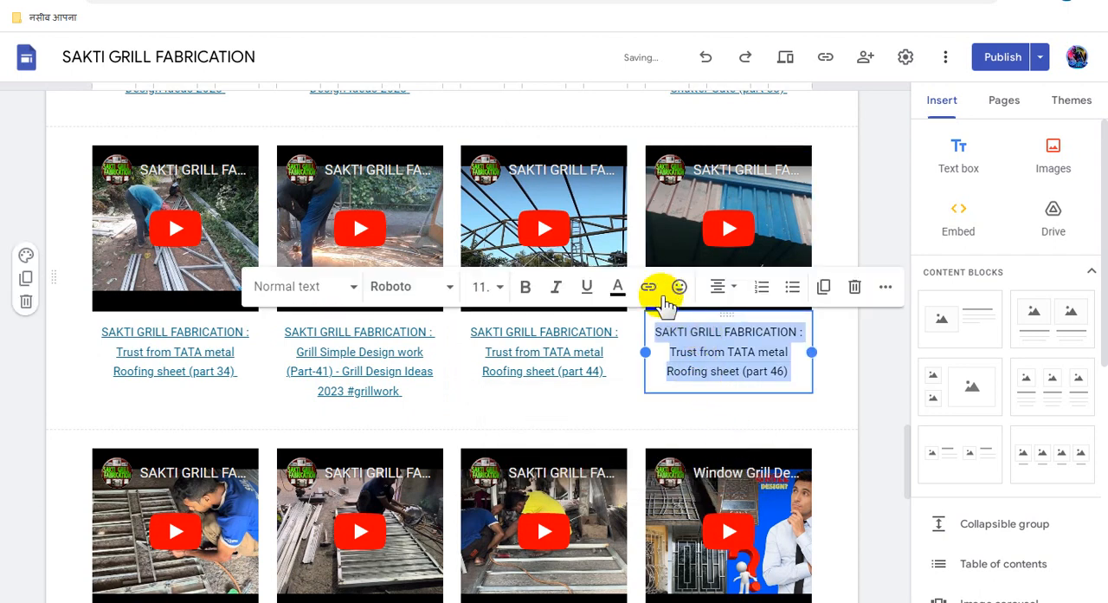
left_click(651, 290)
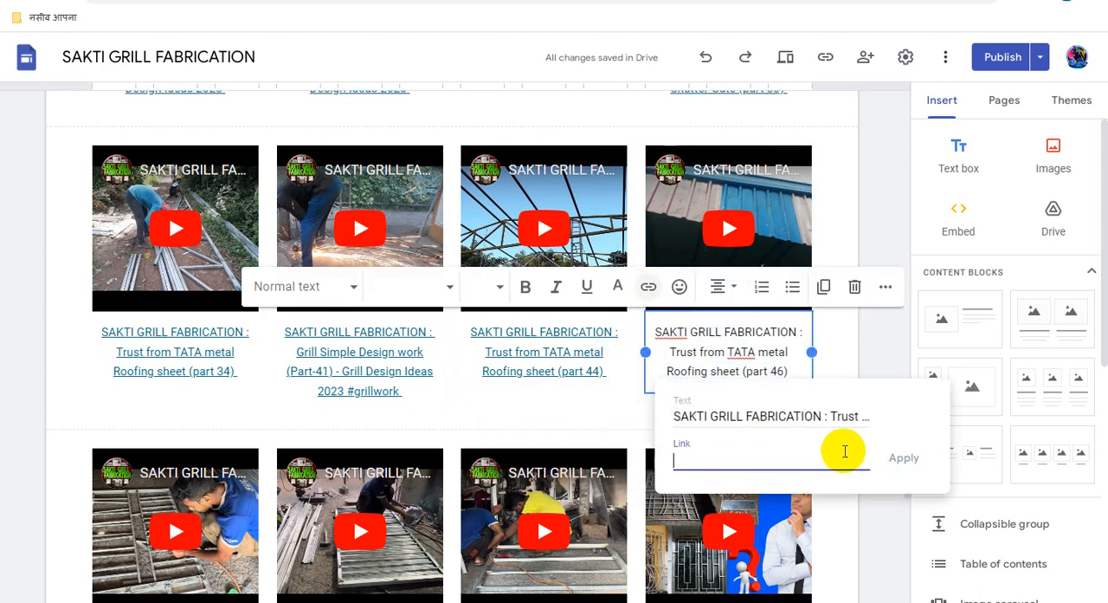
key("ctrl+v")
left_click(904, 466)
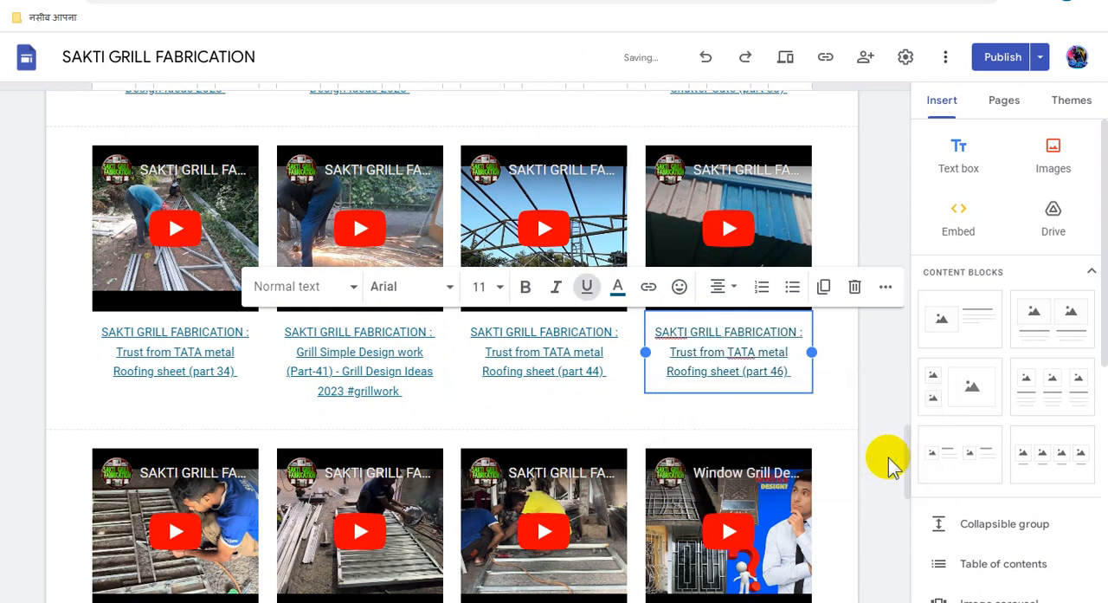
- Link the whole "Grill Simple Design work (Part-47) - Grill Design Ideas 2023" video caption to the copied Adsterra direct link
scroll(812, 477, "down", 3)
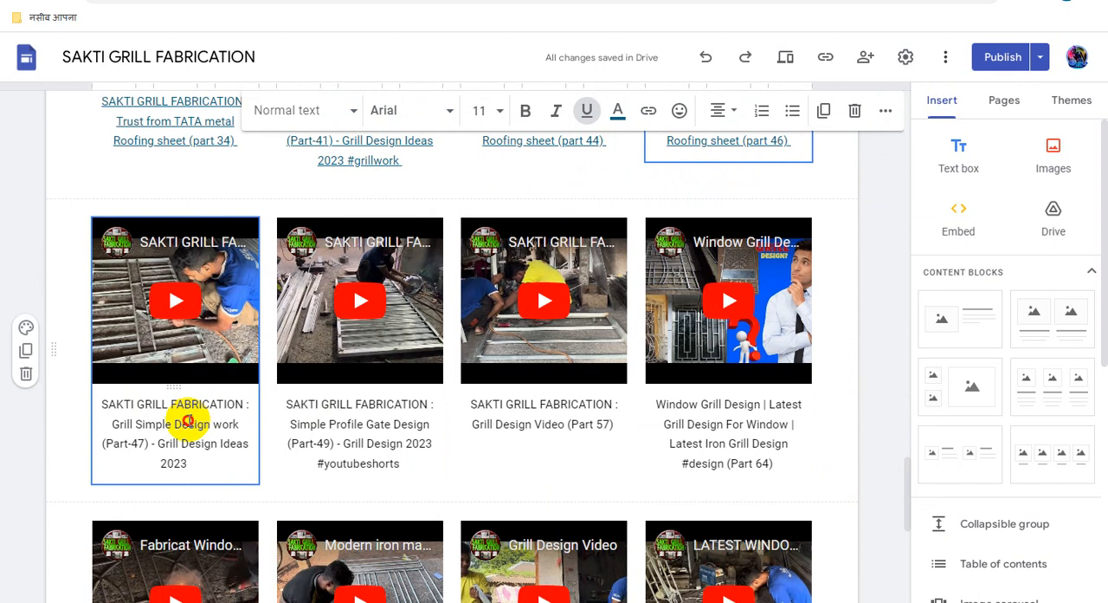
triple_click(189, 420)
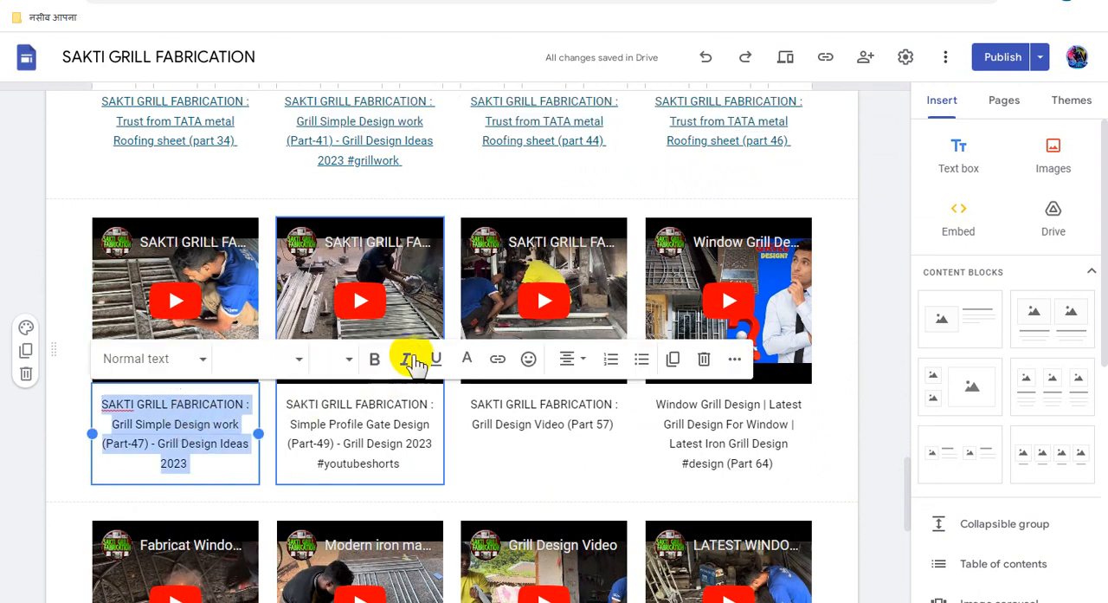
left_click(498, 362)
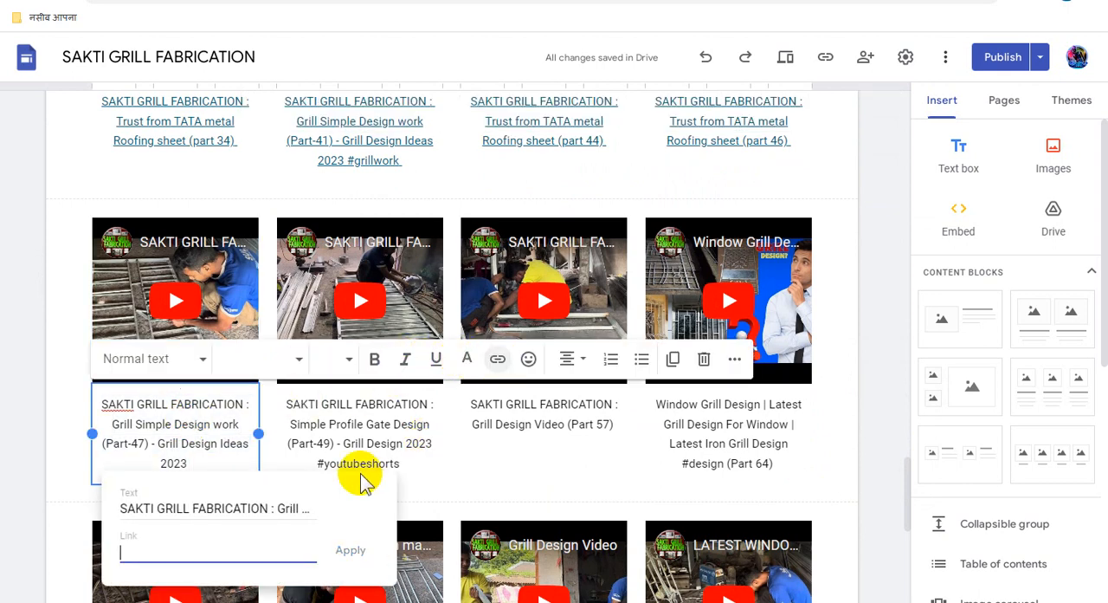
key("ctrl+v")
left_click(360, 551)
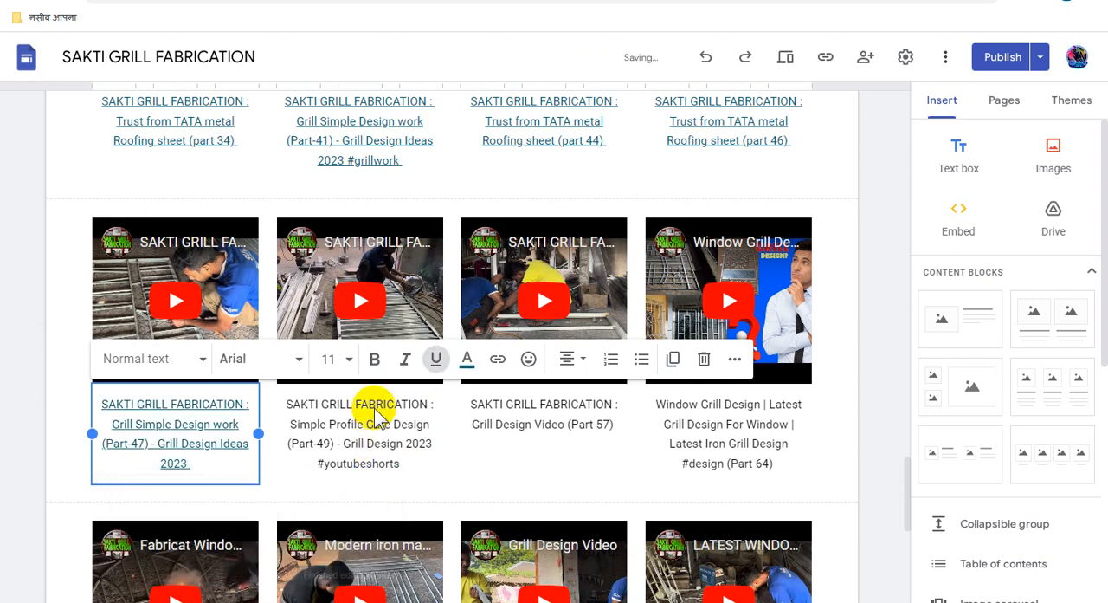
- Link the whole "Simple Profile Gate Design (Part-49) - Grill Design 2023 #youtubeshorts" video caption to the copied Adsterra direct link
triple_click(374, 410)
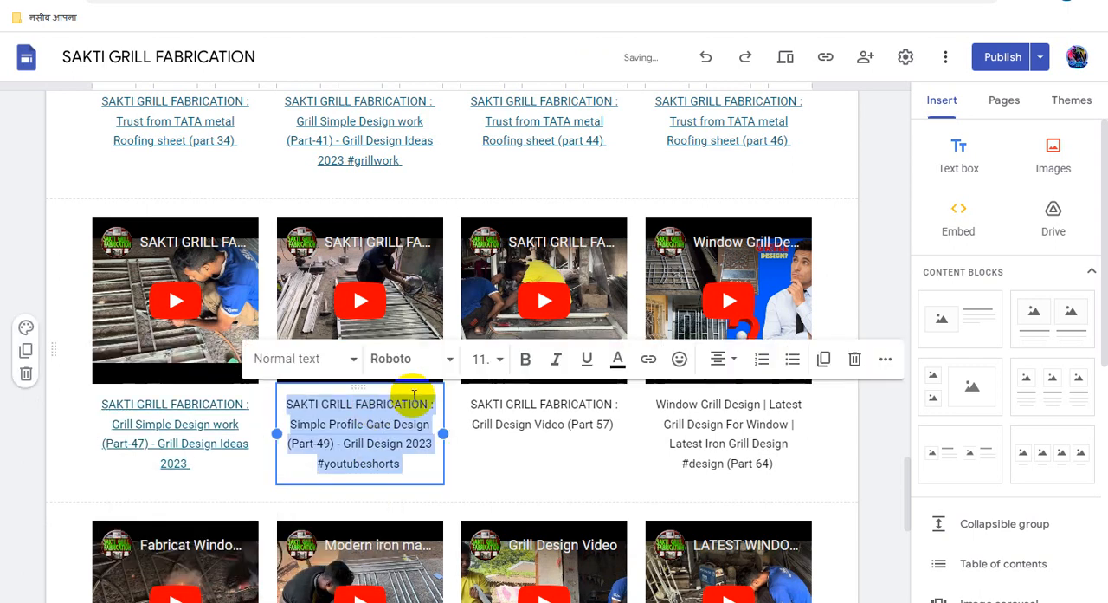
left_click(649, 362)
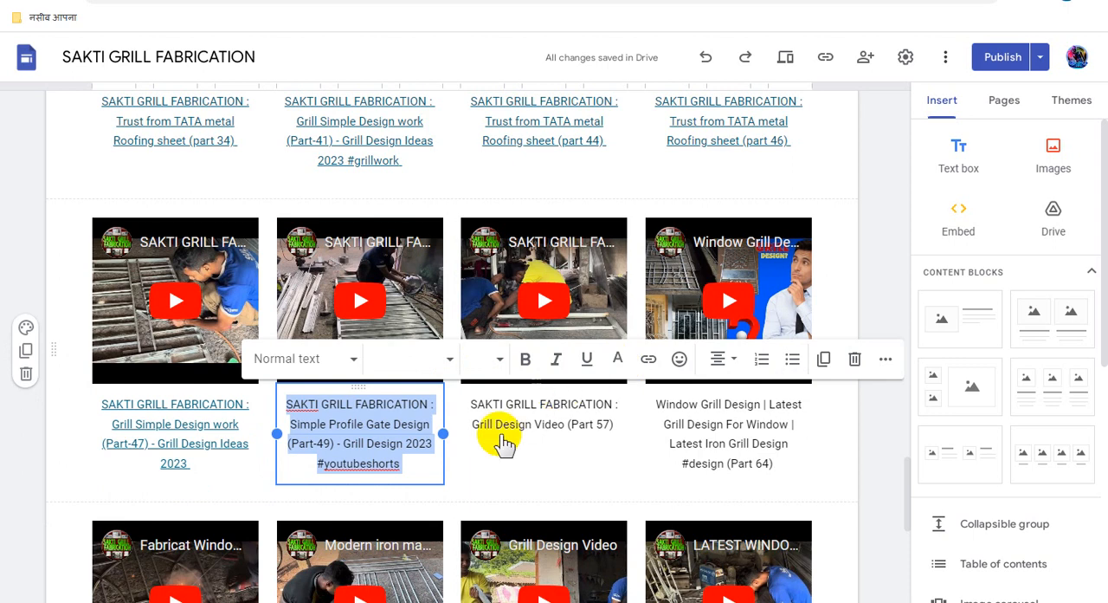
key("ctrl+v")
left_click(542, 552)
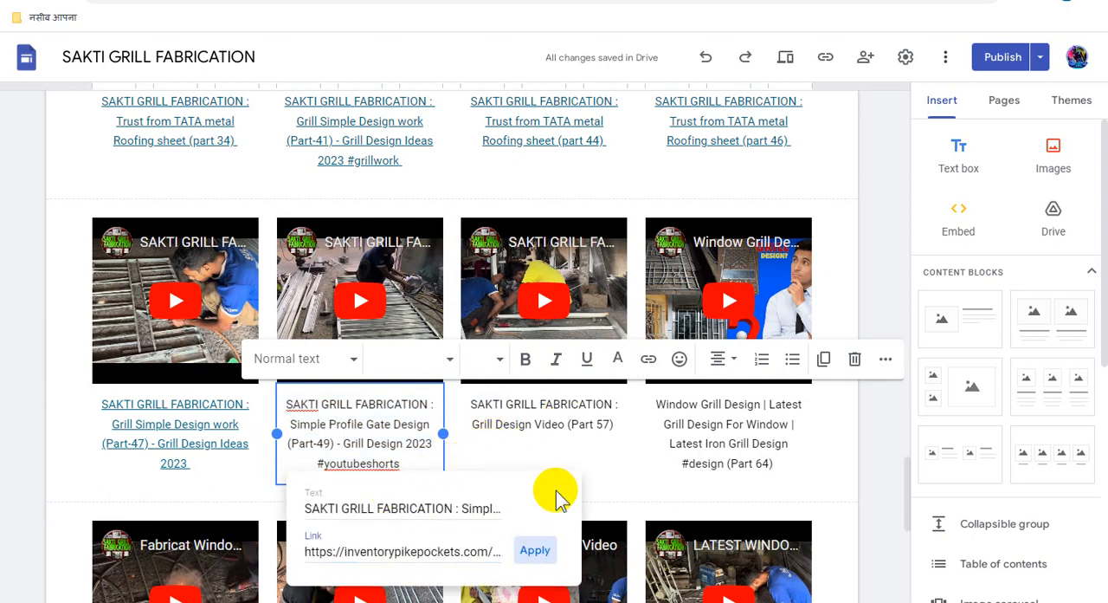
- Link the whole "Grill Design Video (Part 57)" video caption to the copied Adsterra direct link
triple_click(525, 419)
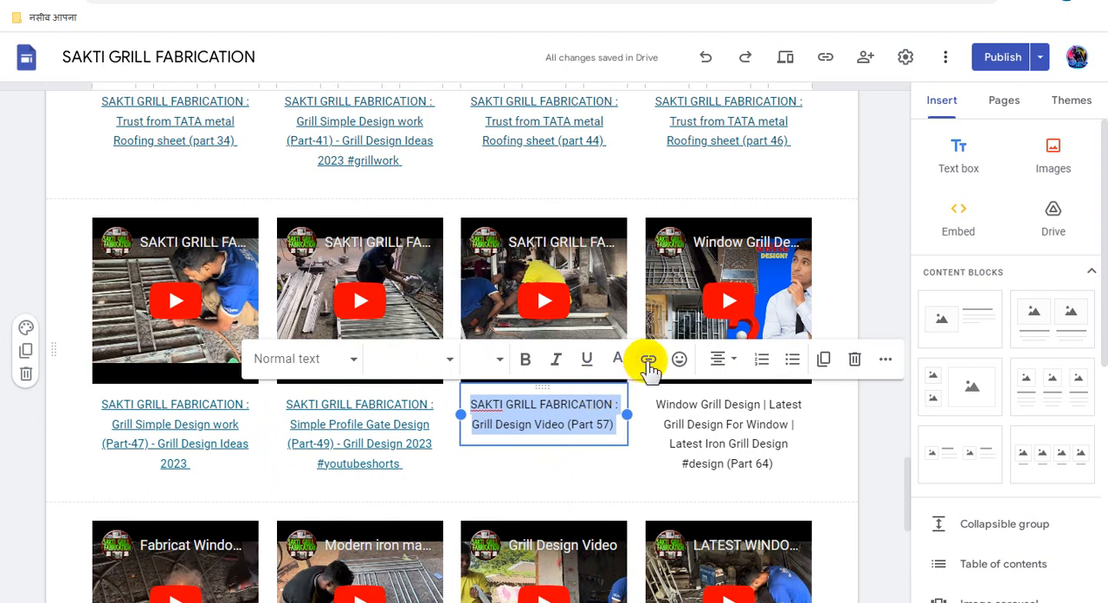
left_click(645, 362)
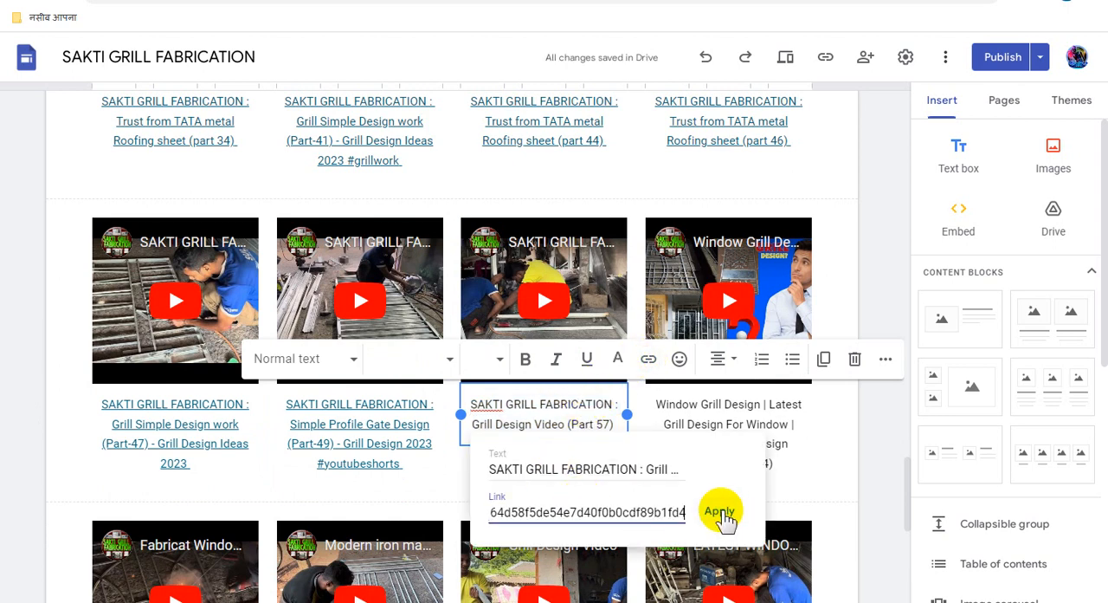
left_click(720, 512)
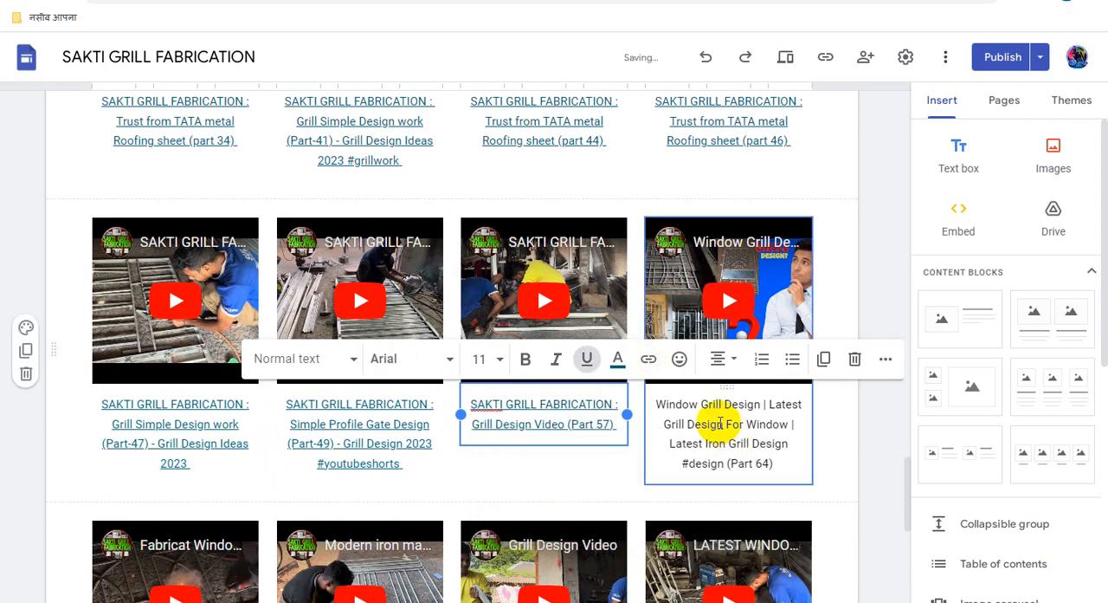
- Link the whole "Window Grill Design | Latest Grill Design For Window" (Part 64) video caption to the copied Adsterra direct link
triple_click(718, 423)
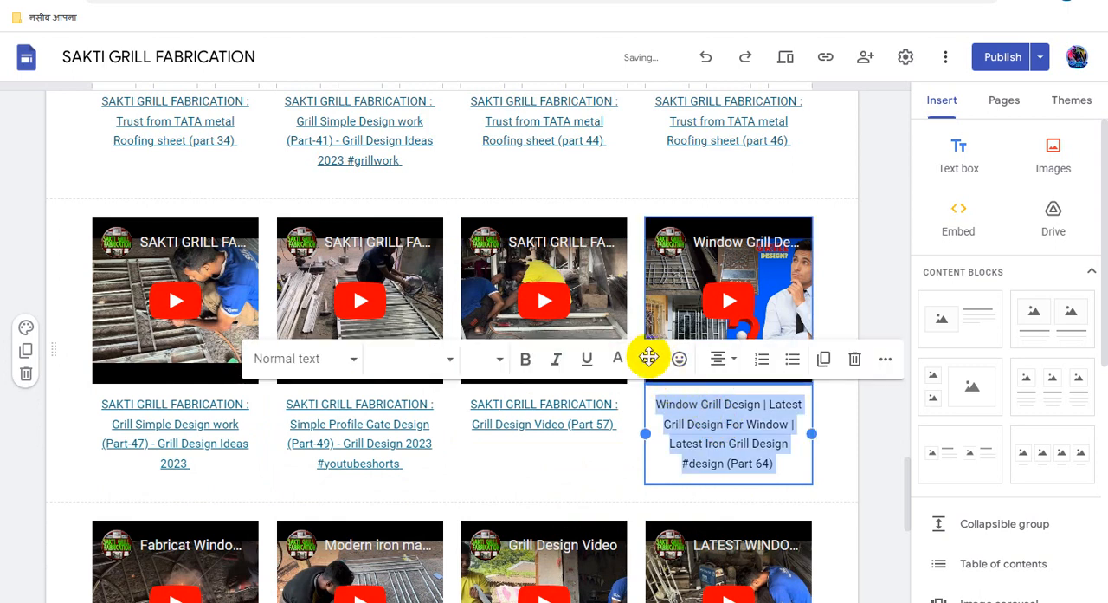
left_click(648, 362)
key("ctrl+v")
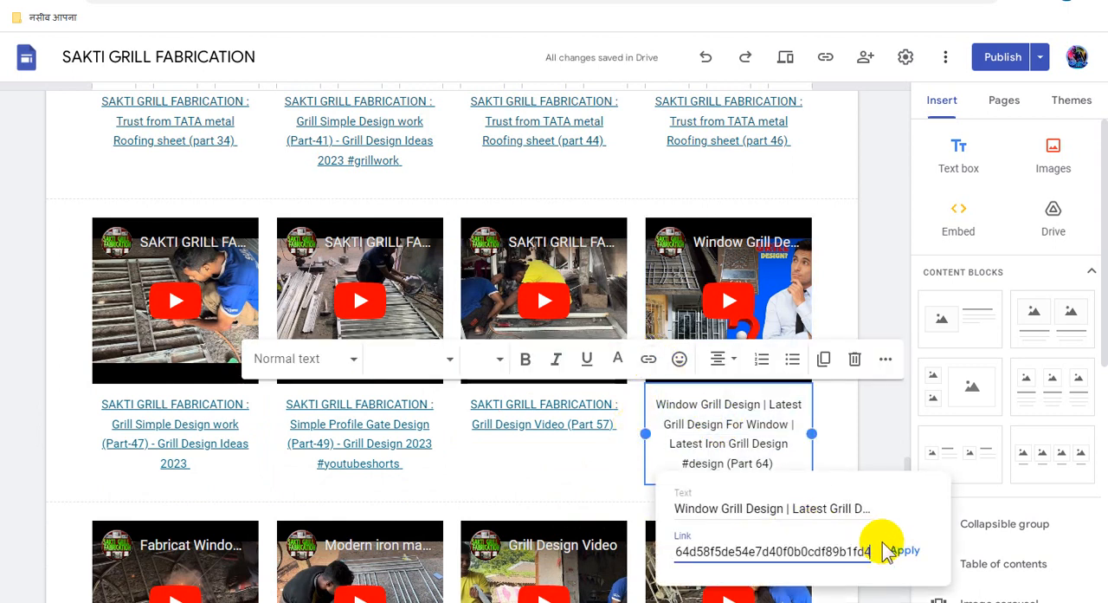
left_click(900, 551)
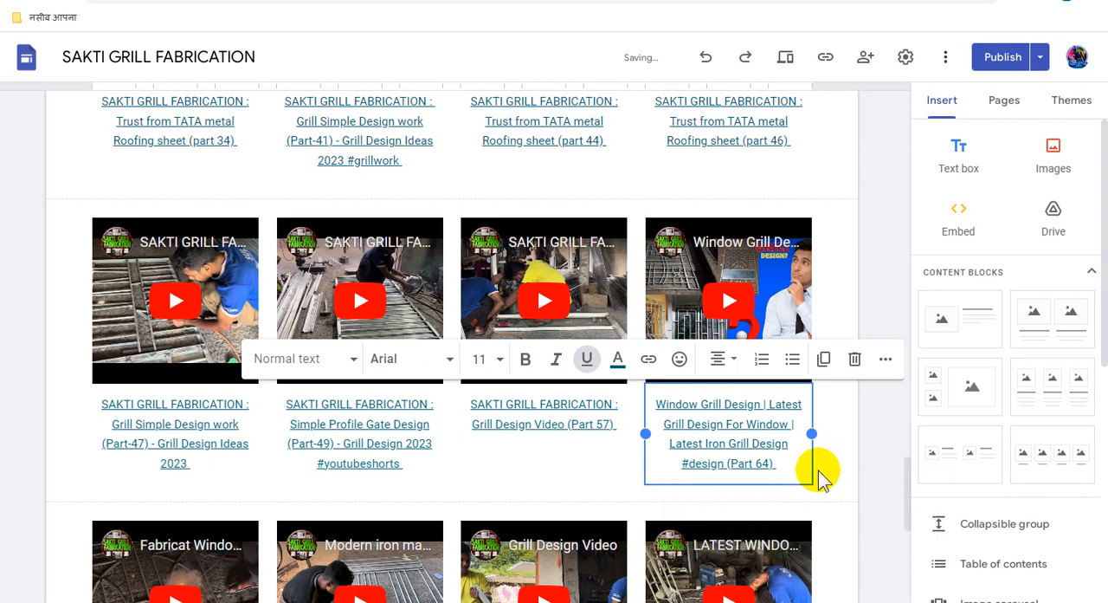
- Link the whole "Fabricat Window Grill Design" (Part 66) video caption to the copied Adsterra direct link
scroll(818, 475, "down", 3)
scroll(817, 487, "down", 1)
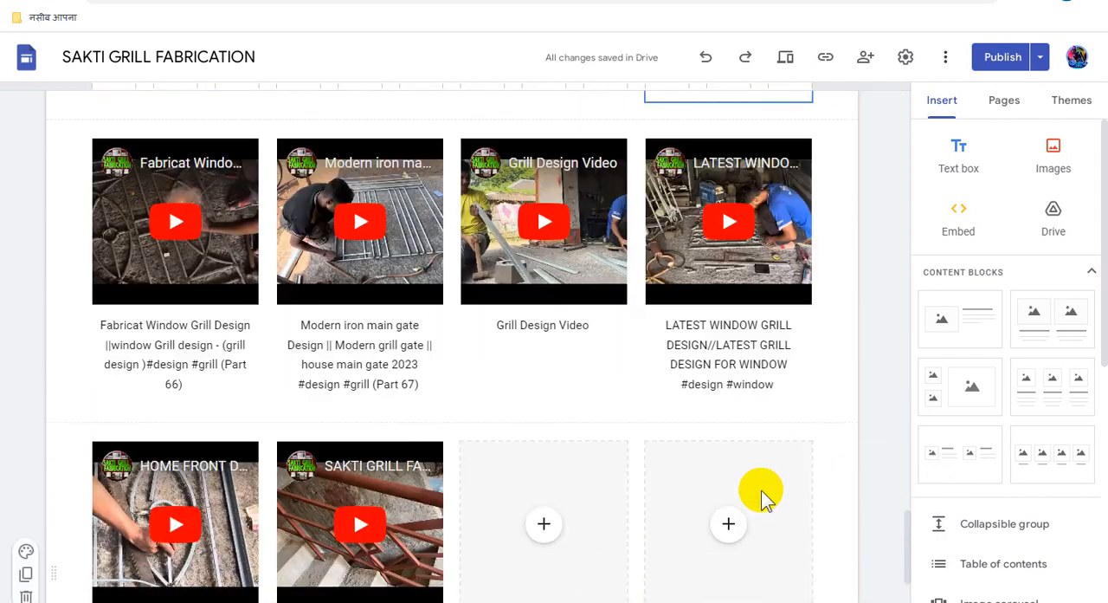
left_click(216, 363)
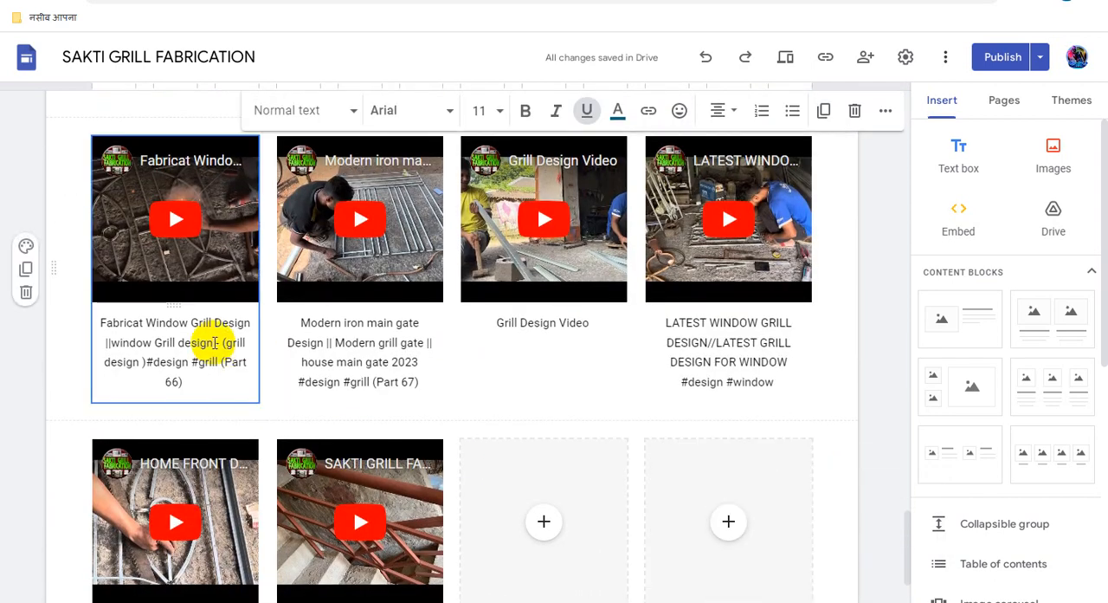
triple_click(215, 343)
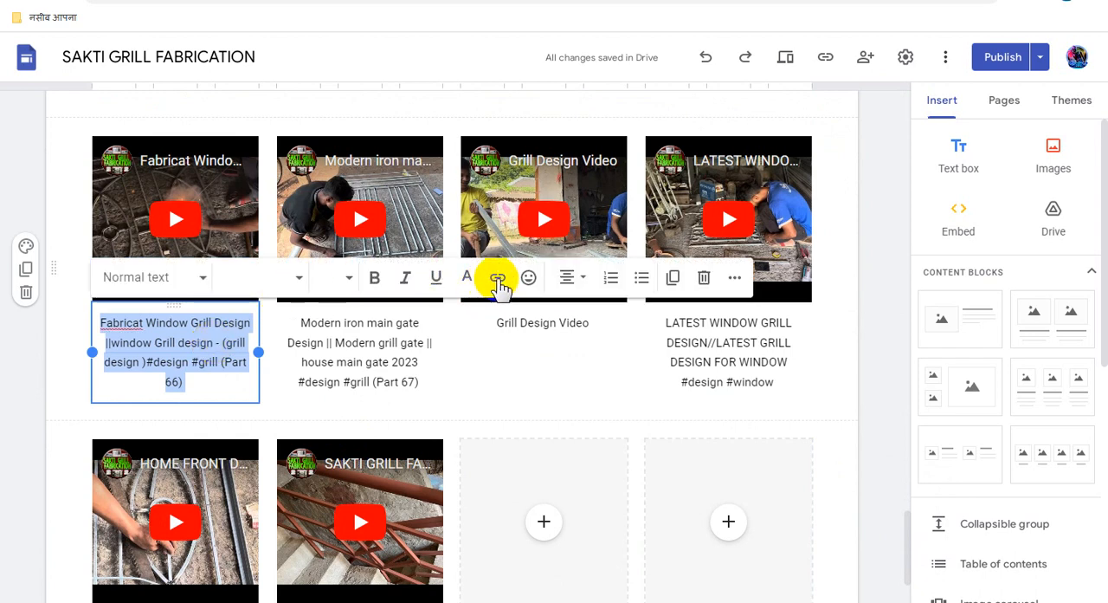
left_click(497, 281)
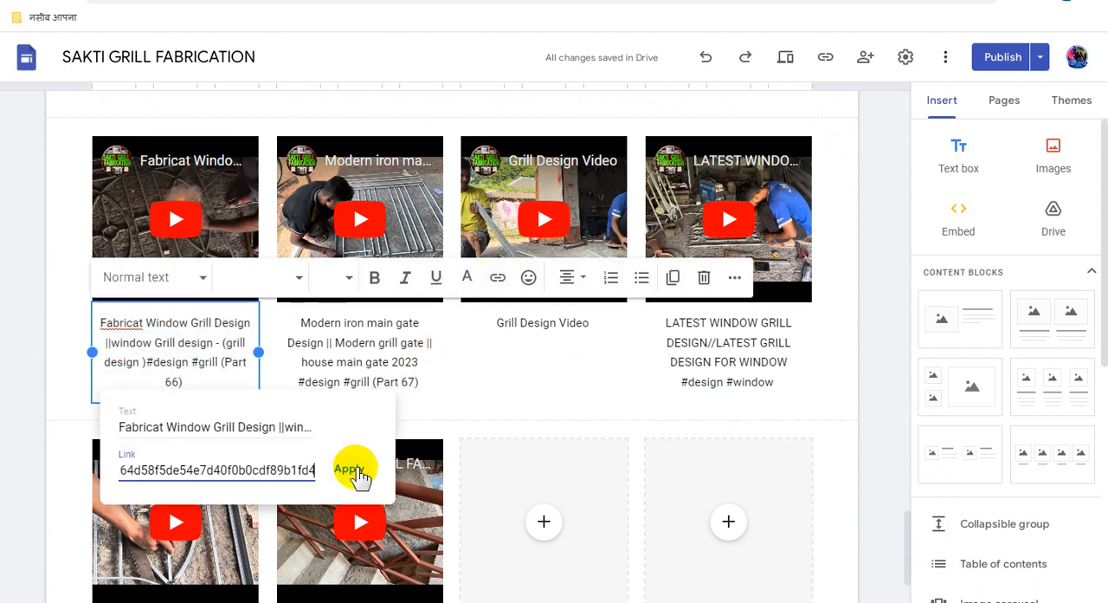
left_click(349, 470)
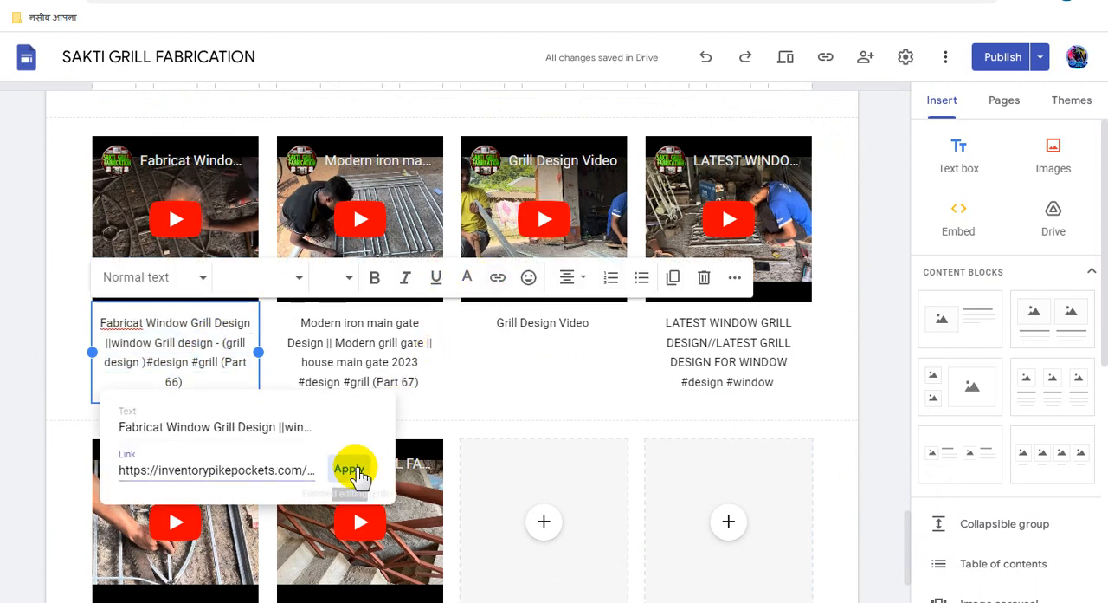
- Link the whole "Modern iron main gate Design" (Part 67) video caption to the copied Adsterra direct link
triple_click(379, 339)
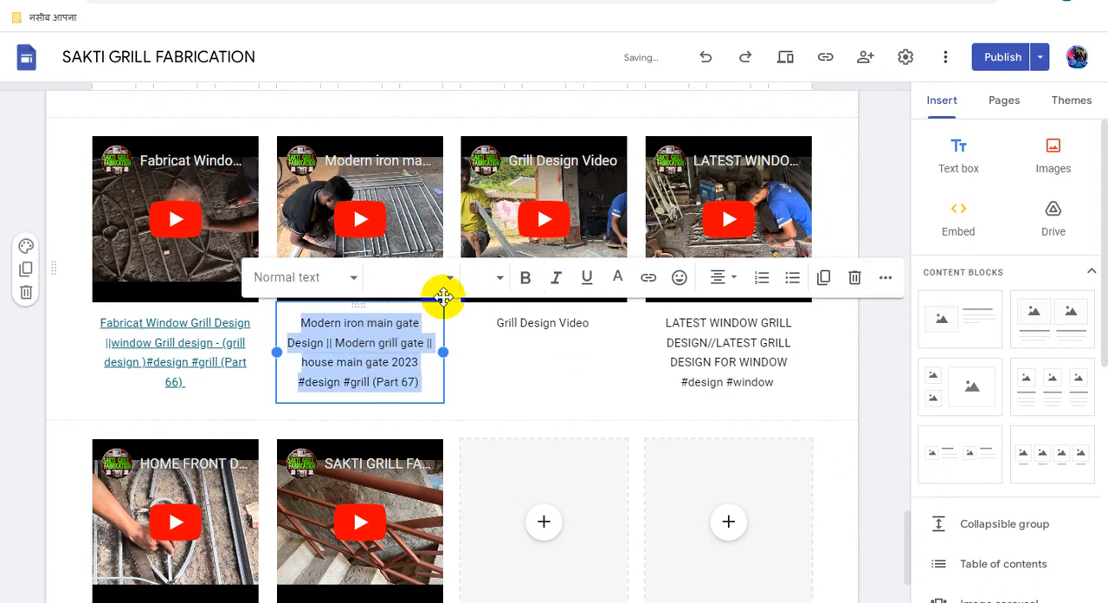
left_click(648, 278)
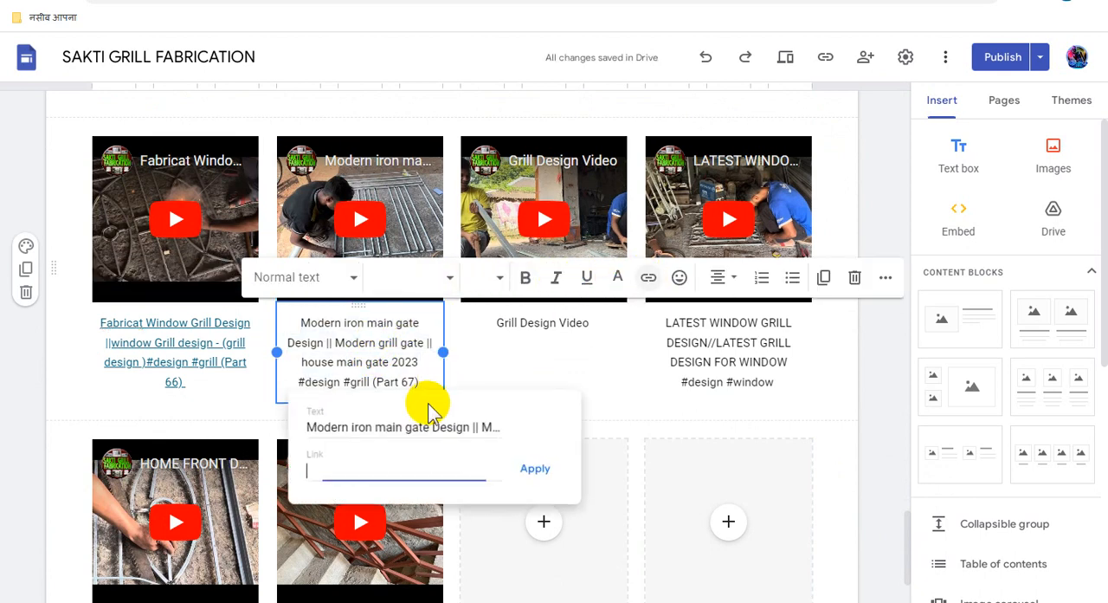
key("ctrl+v")
left_click(536, 472)
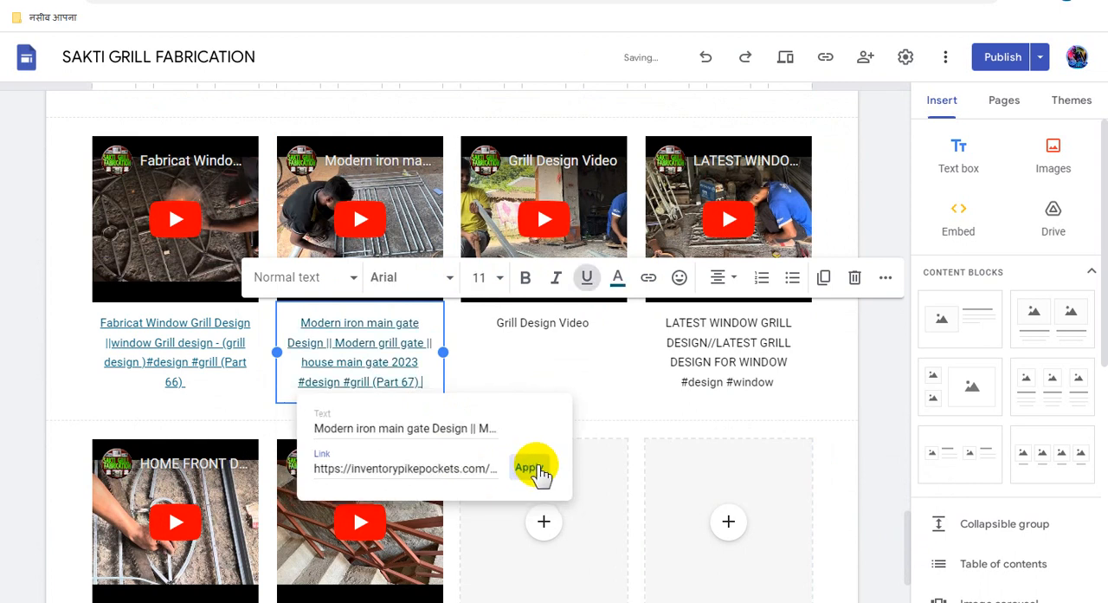
- Link the whole "Grill Design Video" caption beside the Part 67 video to the copied Adsterra direct link
triple_click(560, 322)
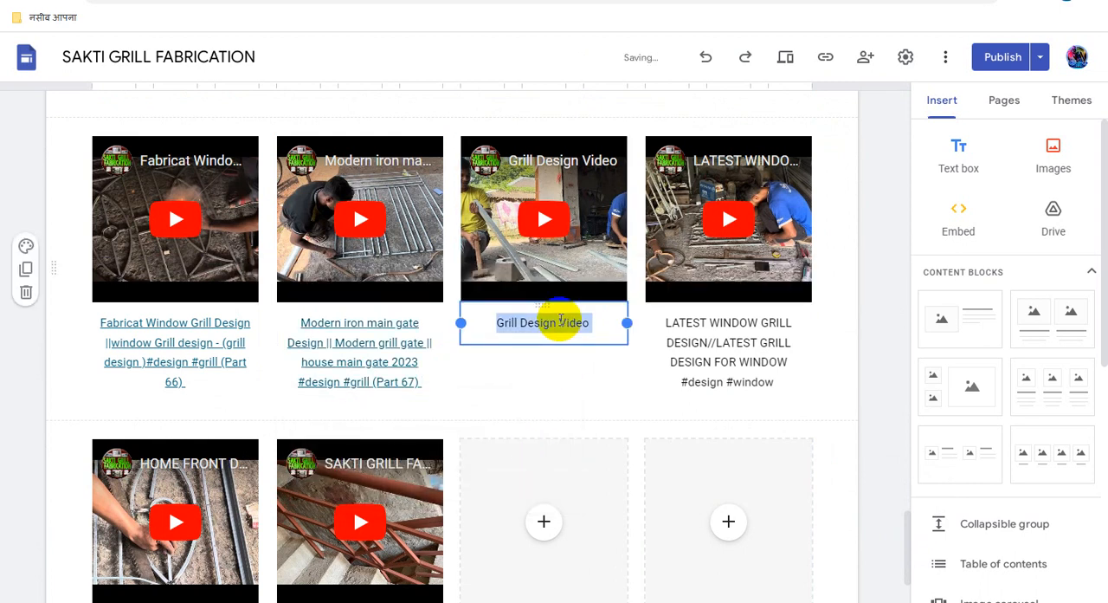
left_click(649, 279)
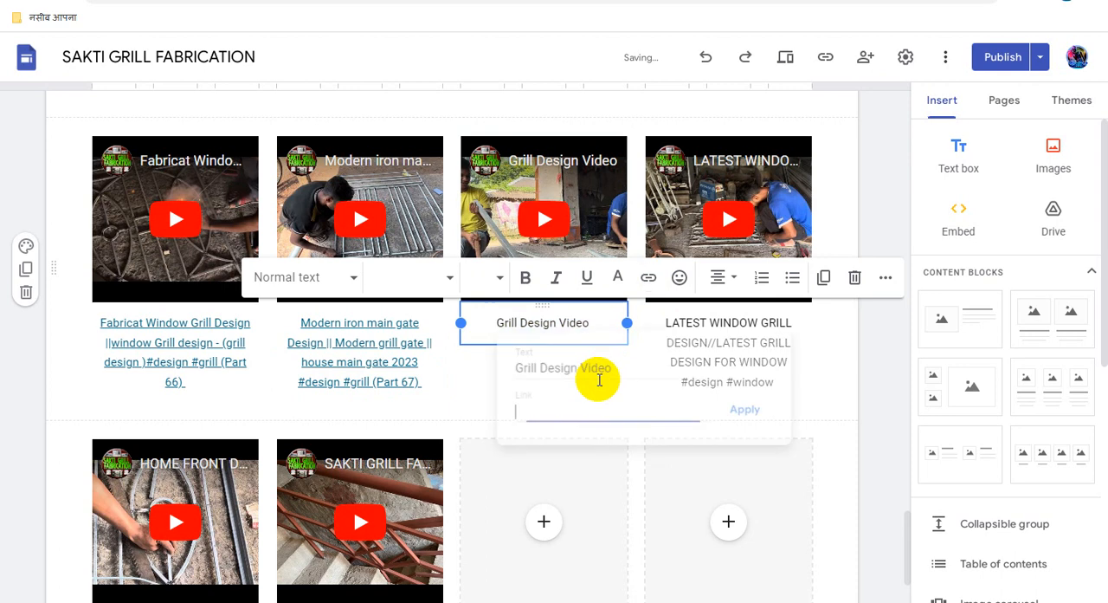
key("ctrl+v")
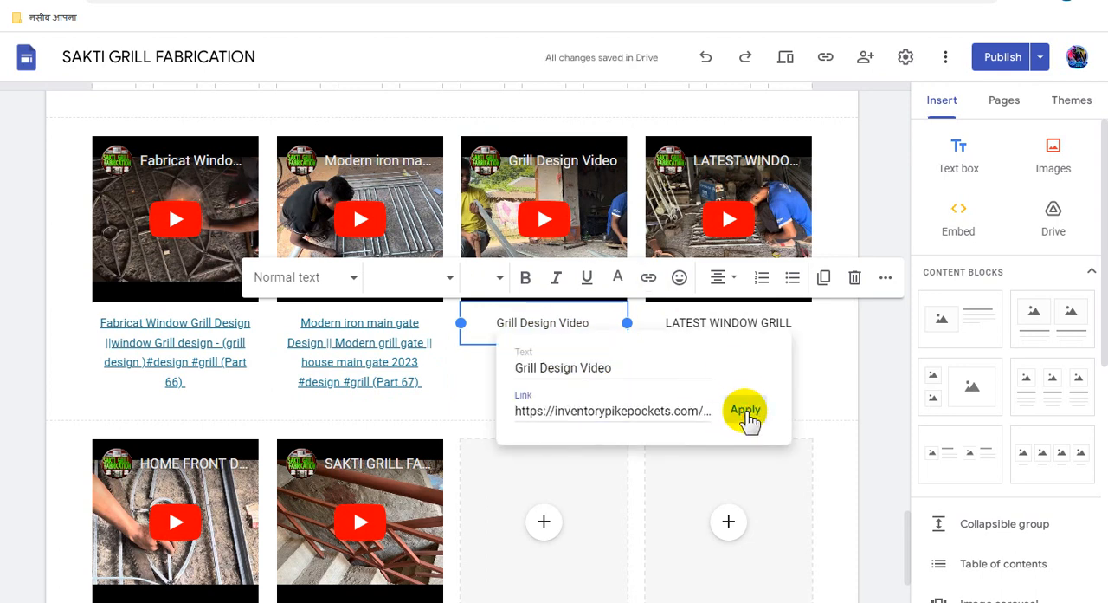
left_click(746, 412)
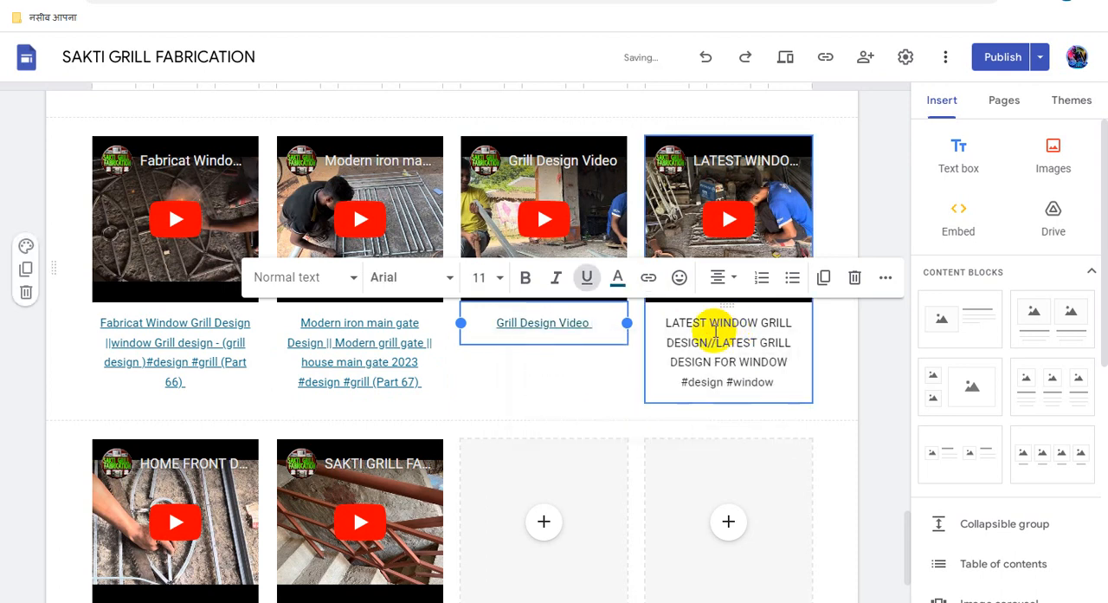
- Link the whole "LATEST WINDOW GRILL DESIGN//LATEST GRILL DESIGN FOR WINDOW" video caption to the copied Adsterra direct link
triple_click(715, 336)
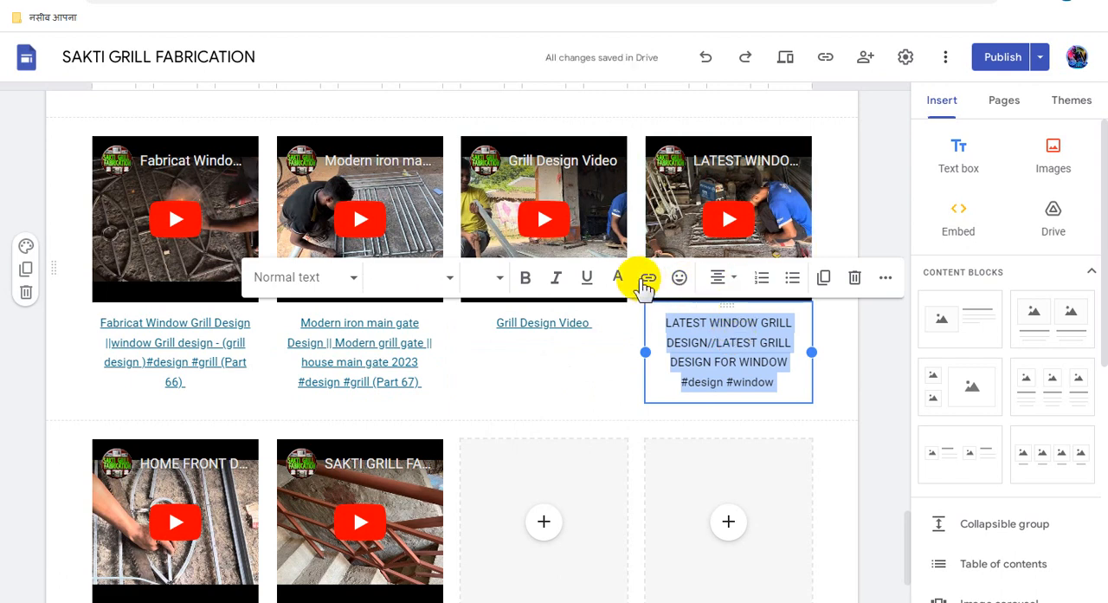
left_click(648, 277)
key("ctrl+v")
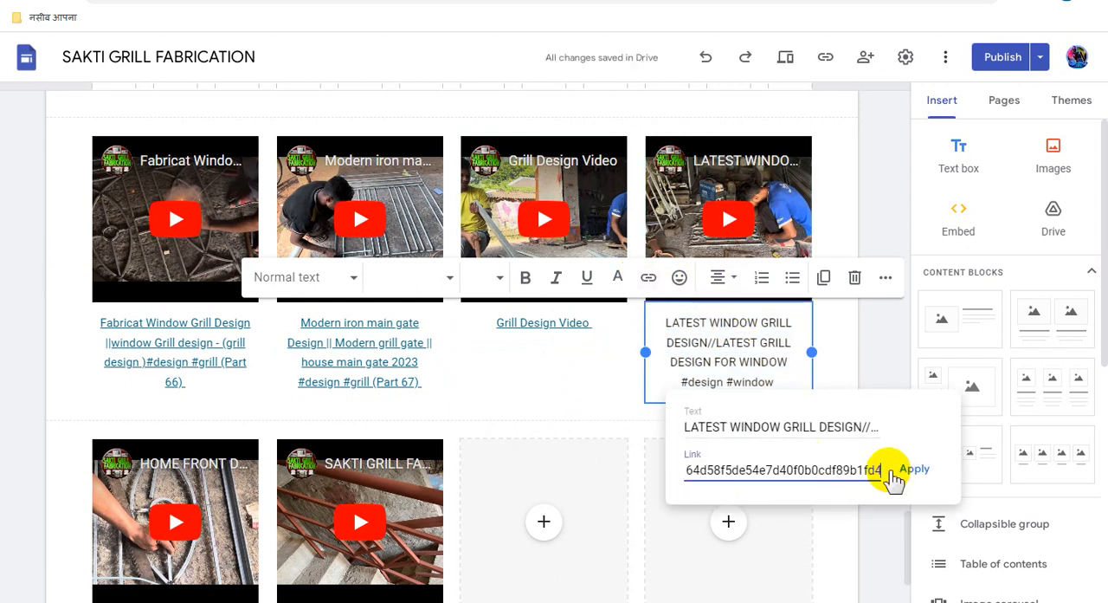
left_click(909, 472)
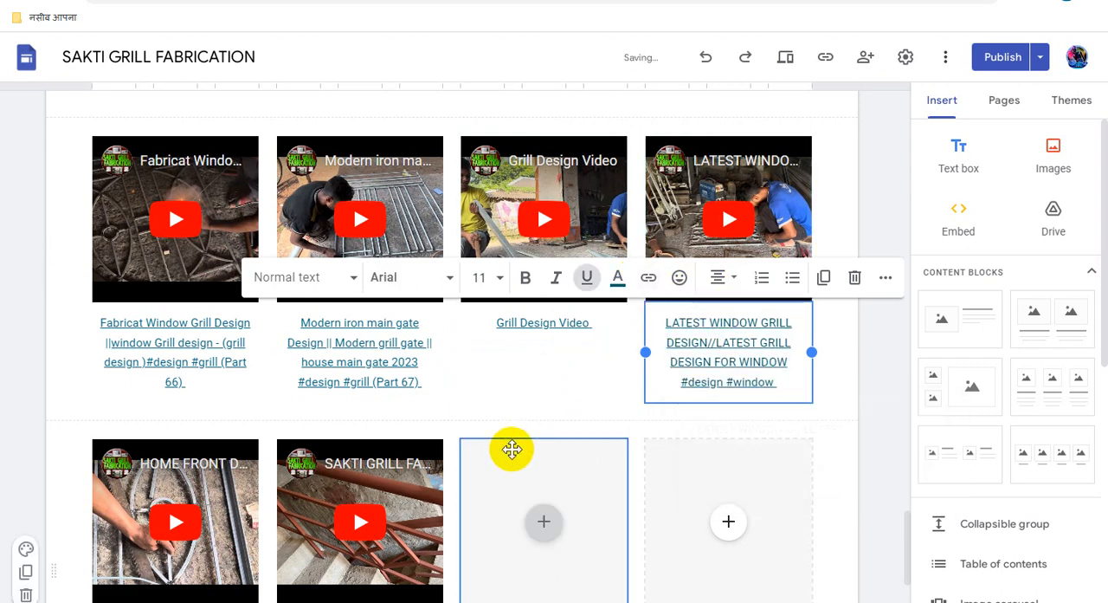
- Link the whole "HOME FRONT DOOR DESIGN//LOHEKA DOOR DESIGN" video caption in the last row to the copied Adsterra direct link
scroll(512, 447, "down", 2)
scroll(511, 448, "down", 1)
left_click(188, 421)
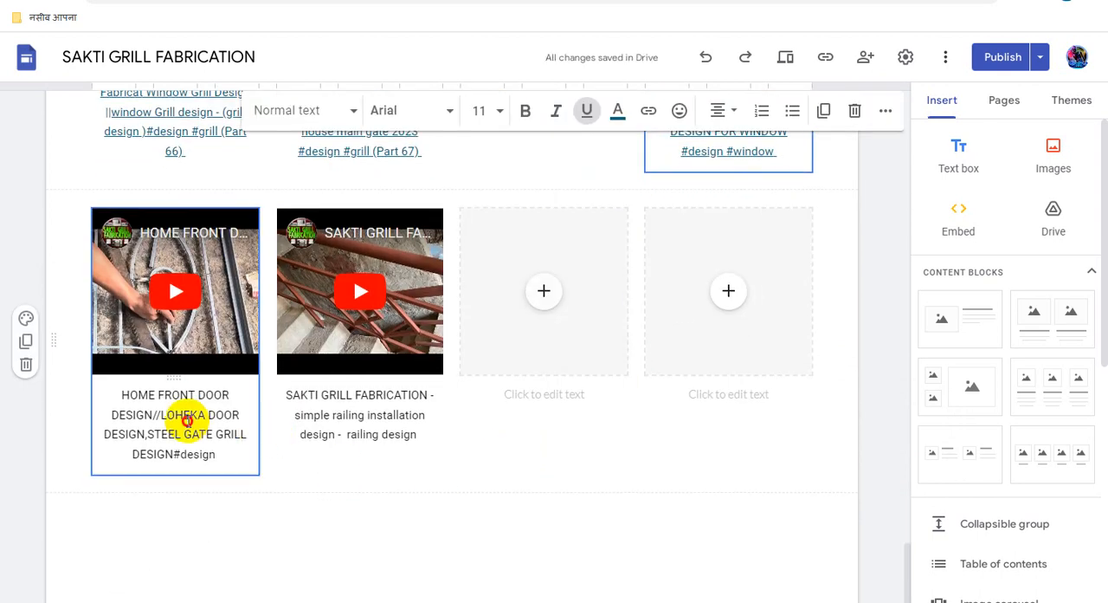
triple_click(192, 419)
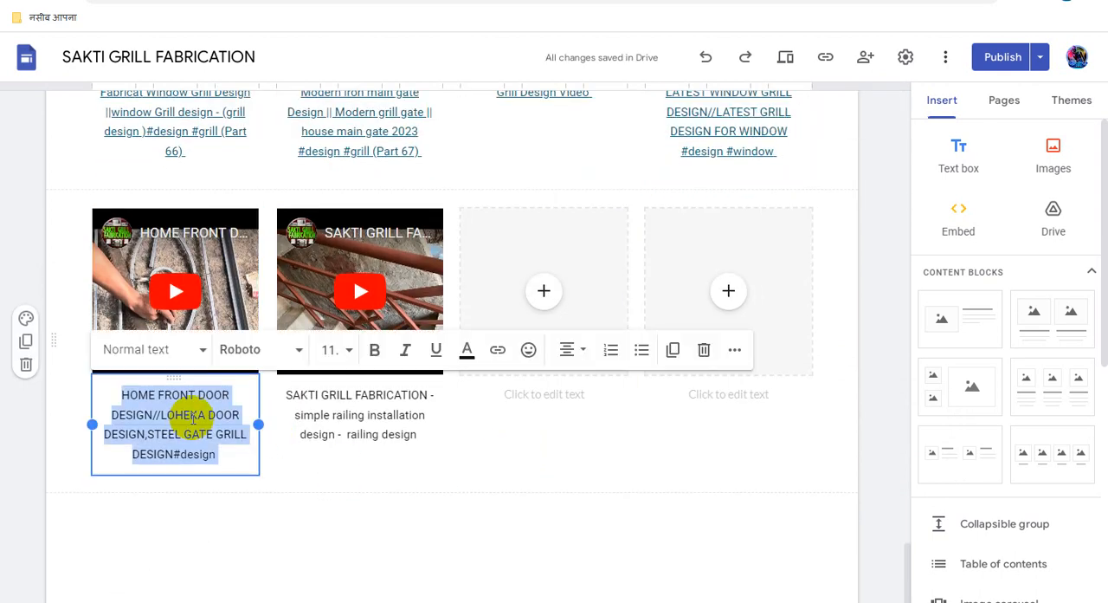
left_click(496, 355)
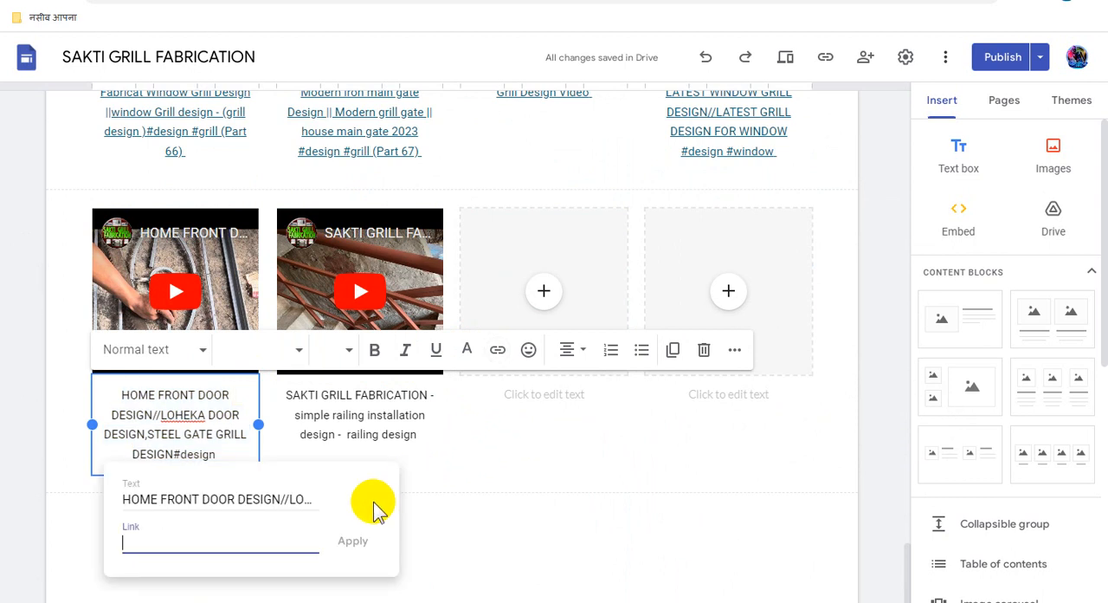
key("ctrl+v")
left_click(354, 541)
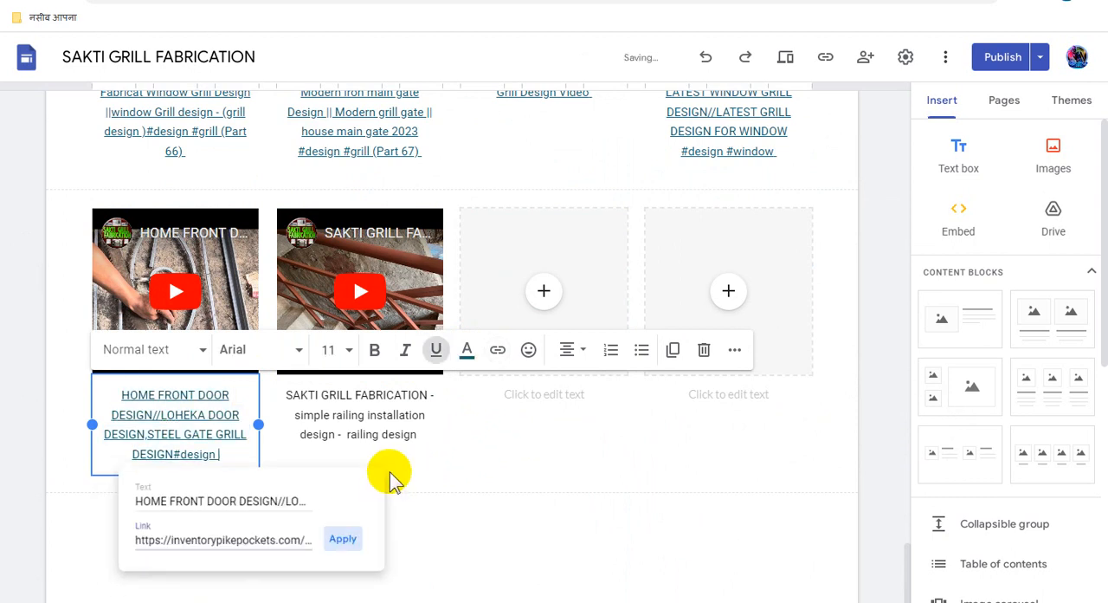
- Link the whole "SAKTI GRILL FABRICATION - simple railing installation design" video caption to the copied Adsterra direct link
triple_click(377, 415)
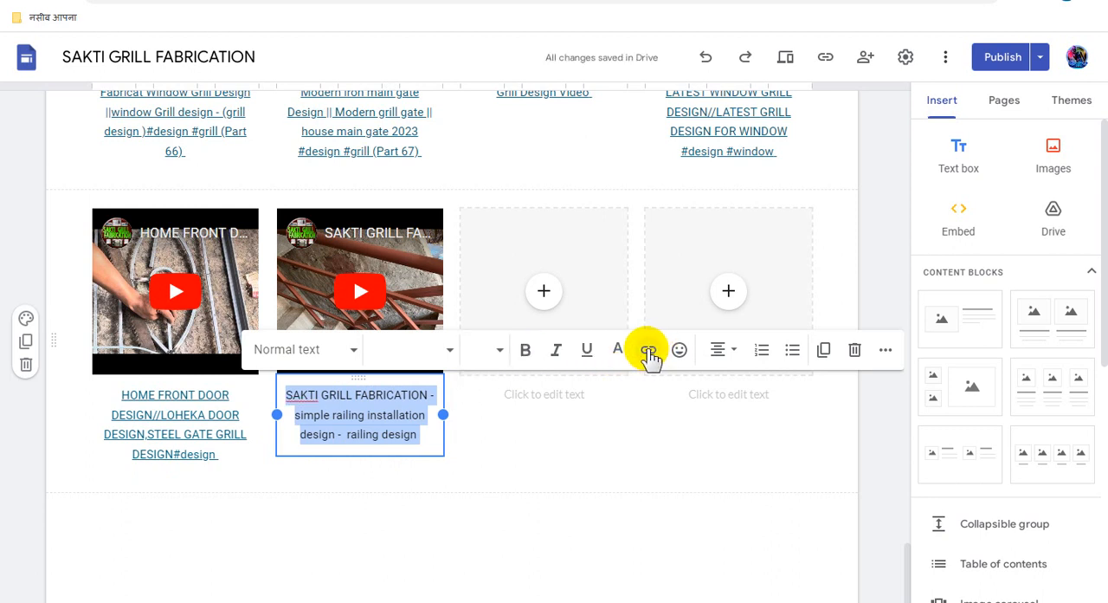
left_click(648, 350)
key("ctrl+v")
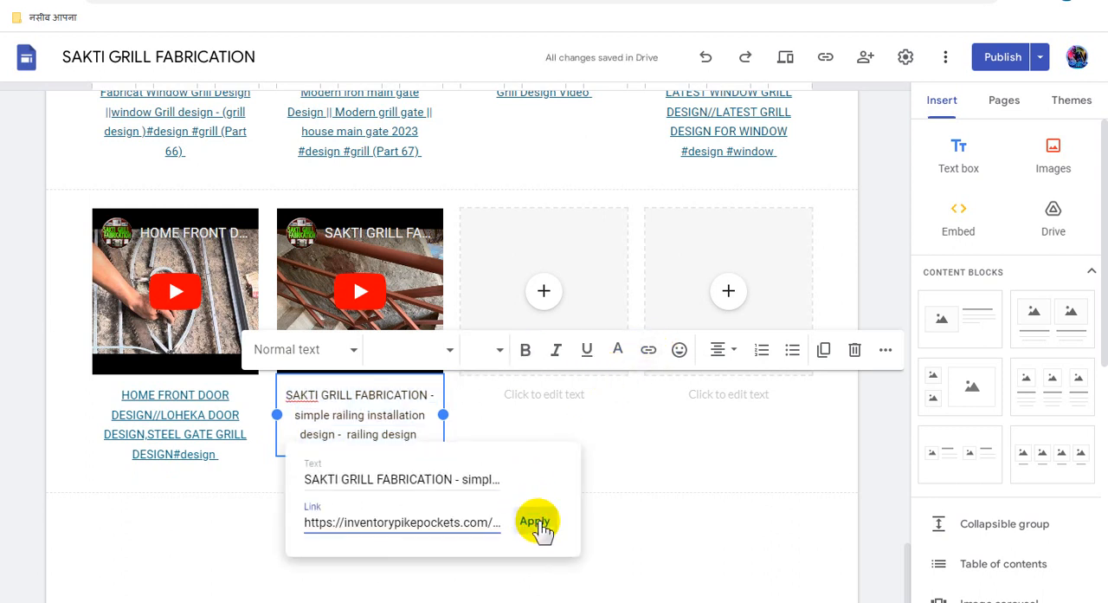
left_click(537, 522)
left_click(727, 523)
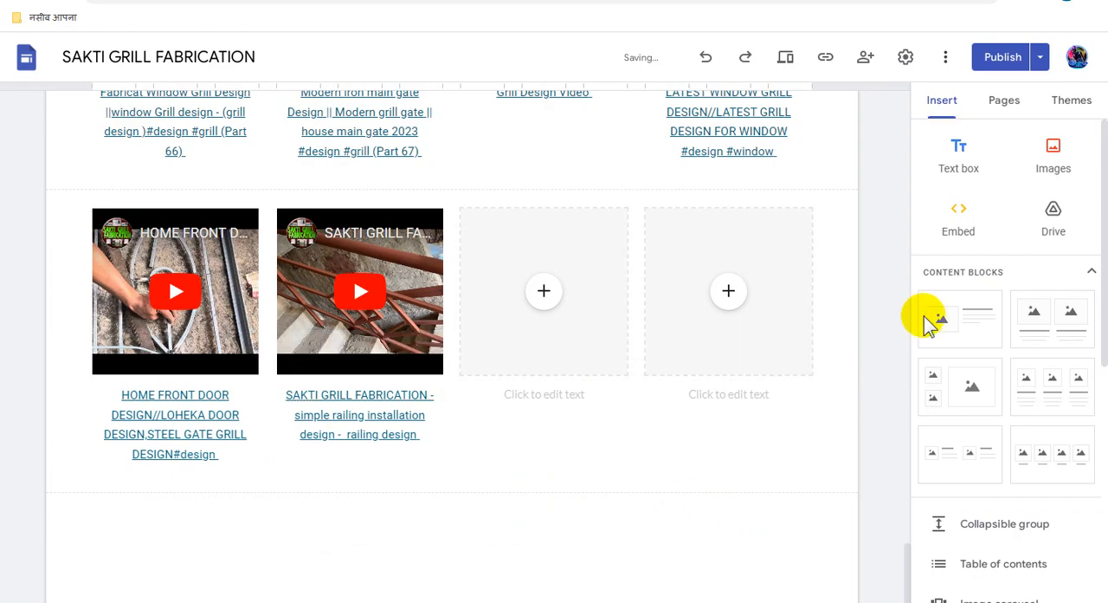
- Publish the site with the updated Home page
left_click(1001, 58)
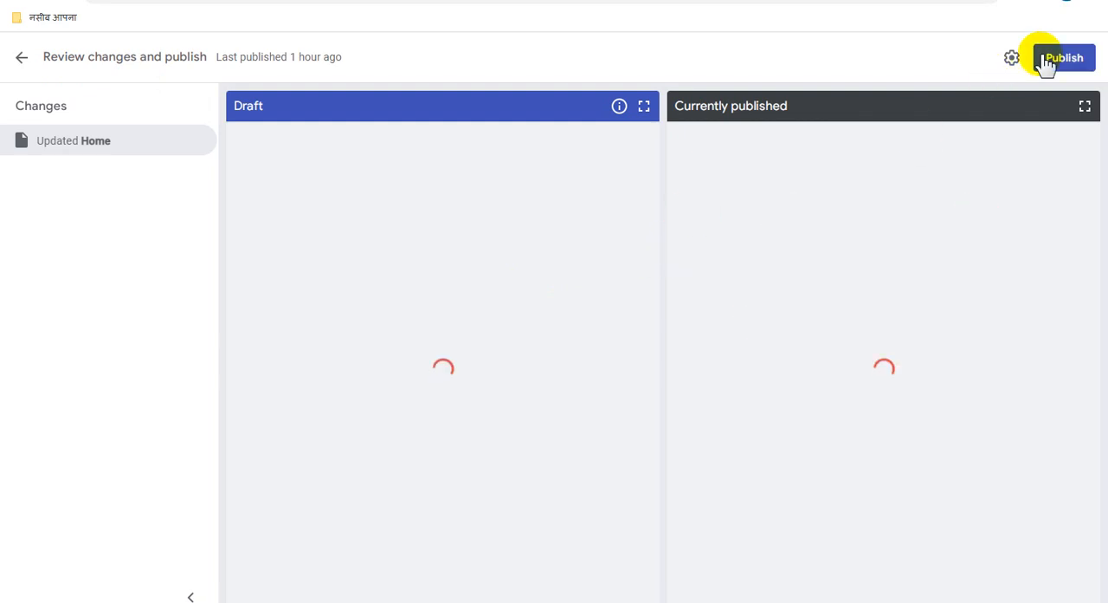
left_click(1062, 60)
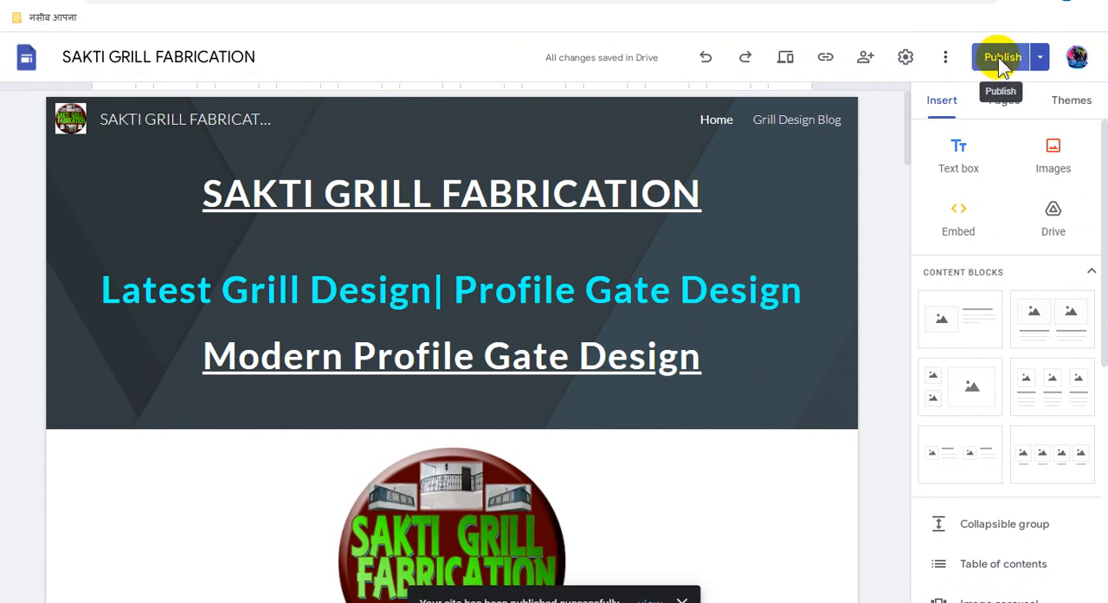
left_click(1000, 58)
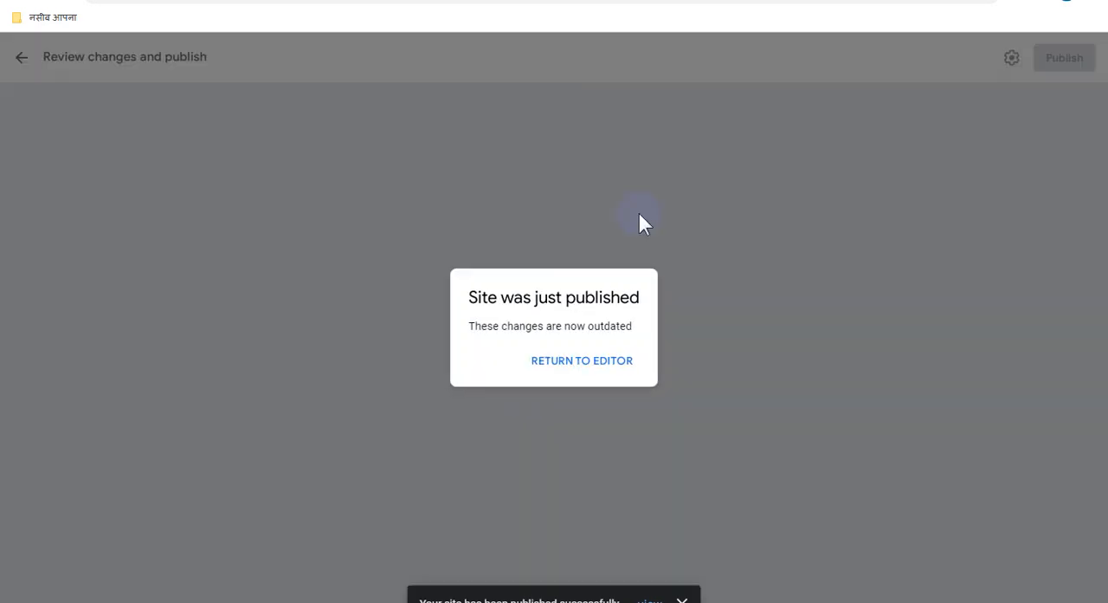
left_click(577, 361)
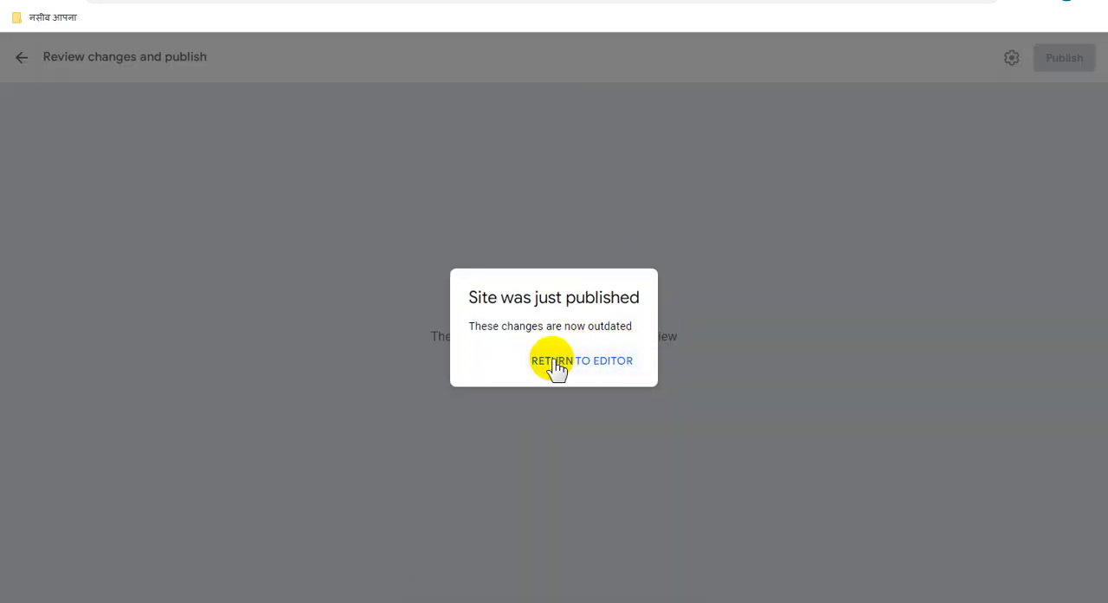
left_click(586, 364)
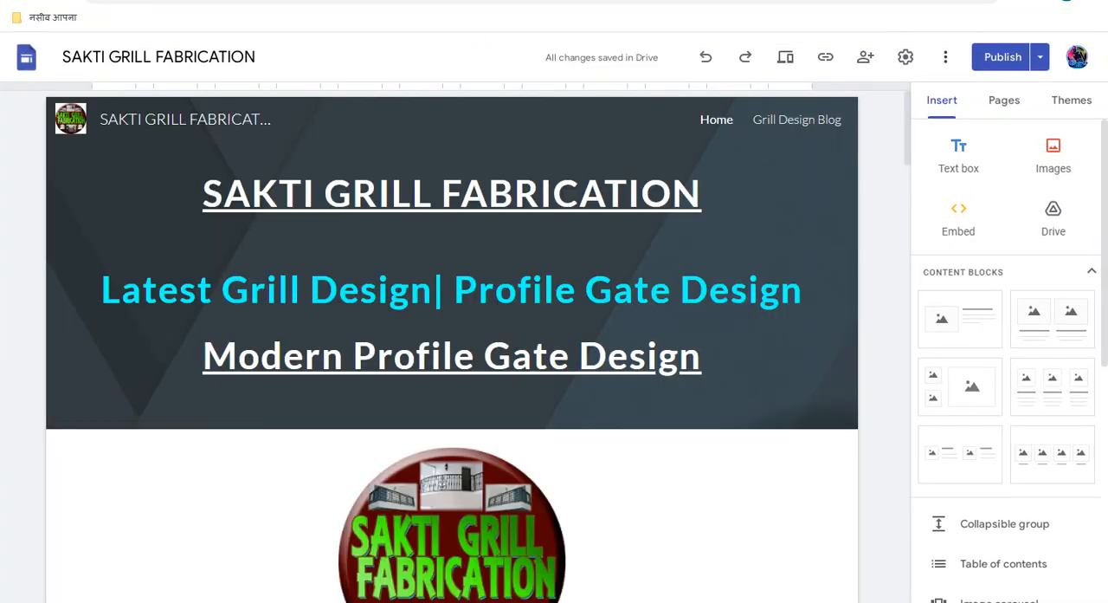
- Switch to the published SAKTI GRILL FABRICATION site and examine the linked captions under the videos
left_click(416, 1)
scroll(554, 354, "down", 8)
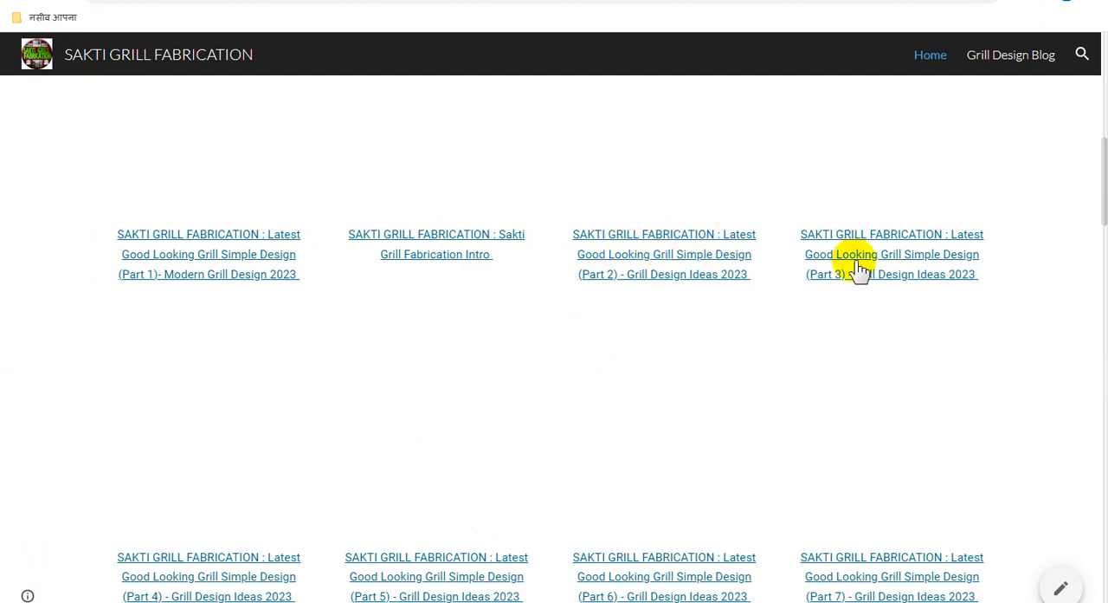
scroll(702, 337, "down", 3)
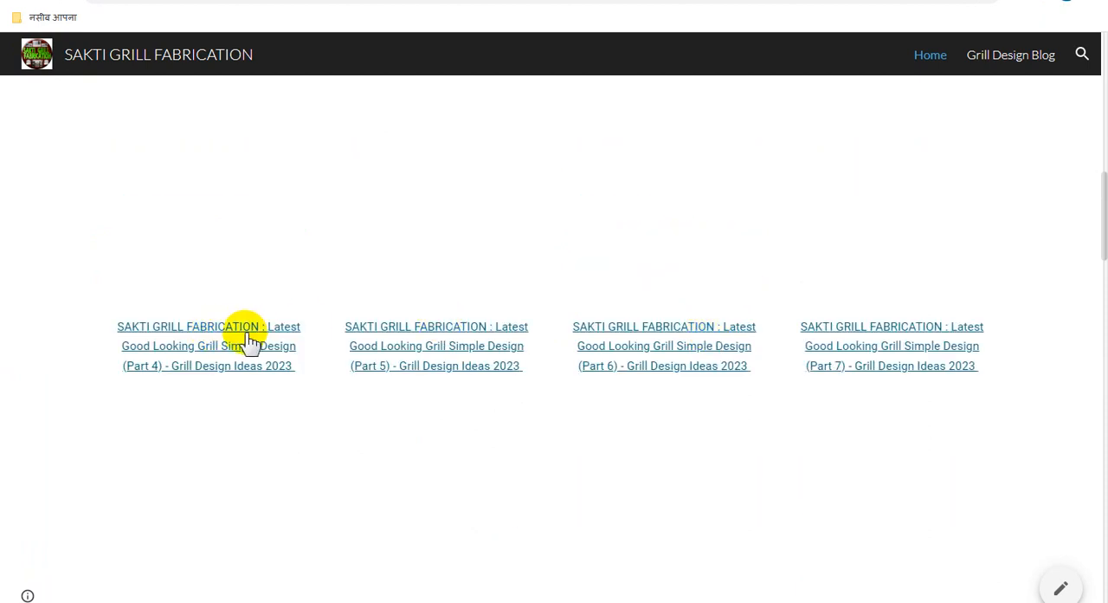
- Copy the published site's web address and open it in a separate browser window
left_click(336, 1)
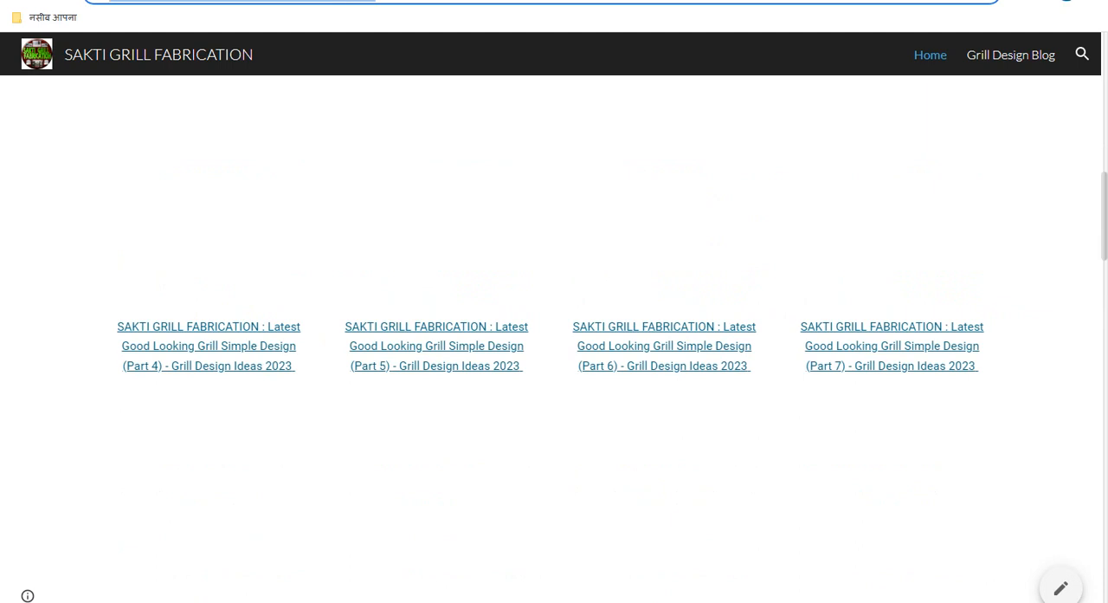
right_click(336, 1)
left_click(377, 50)
left_click(295, 0)
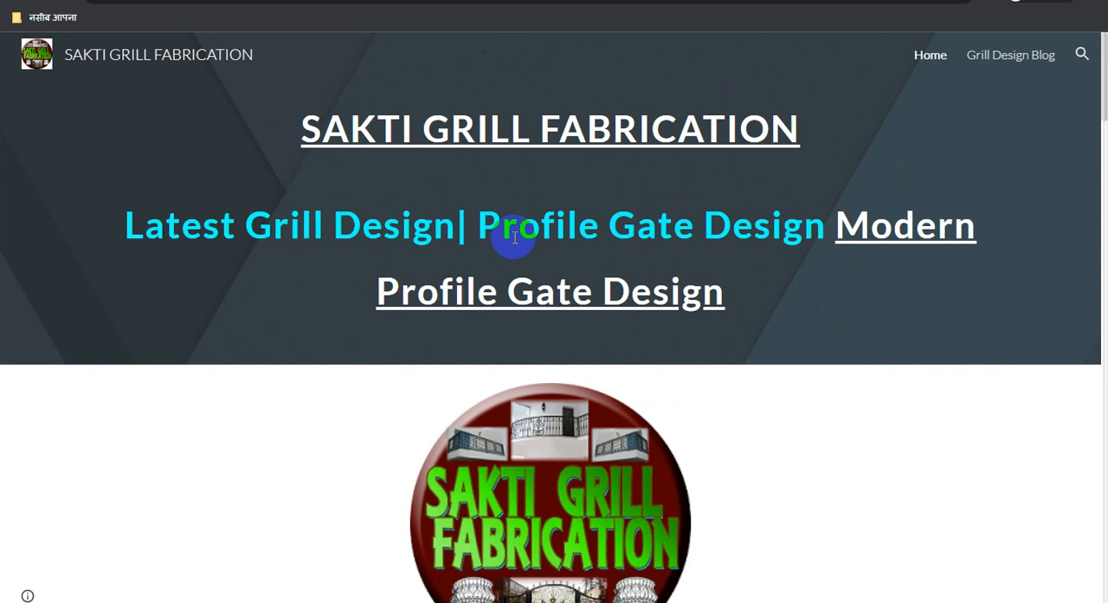
- Test the Part 1 and Part 6 video caption links on the published site, returning to the site after each
scroll(515, 236, "down", 9)
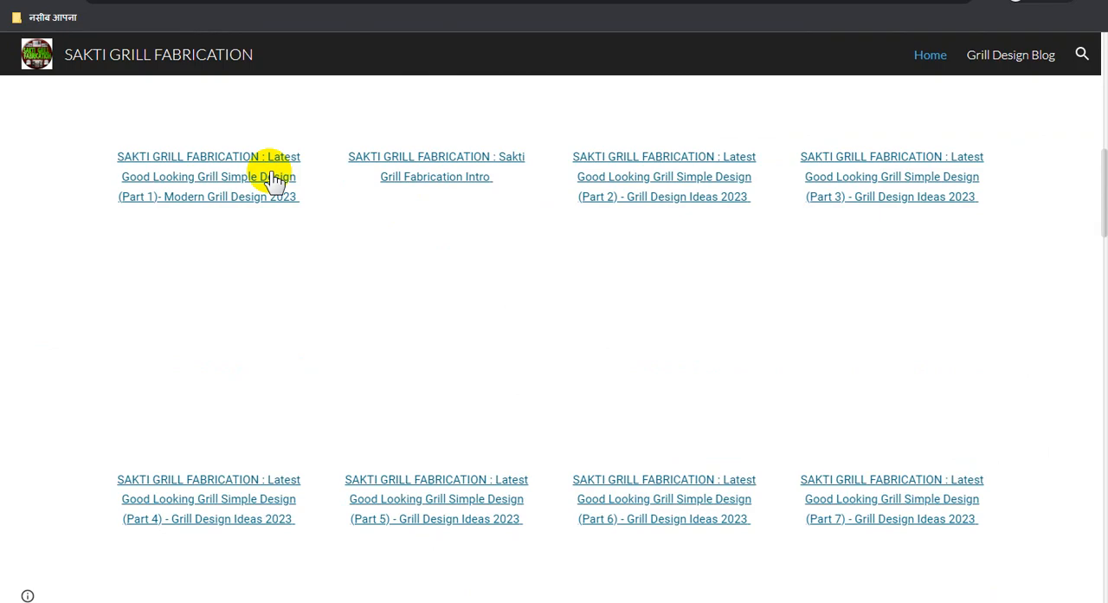
left_click(270, 173)
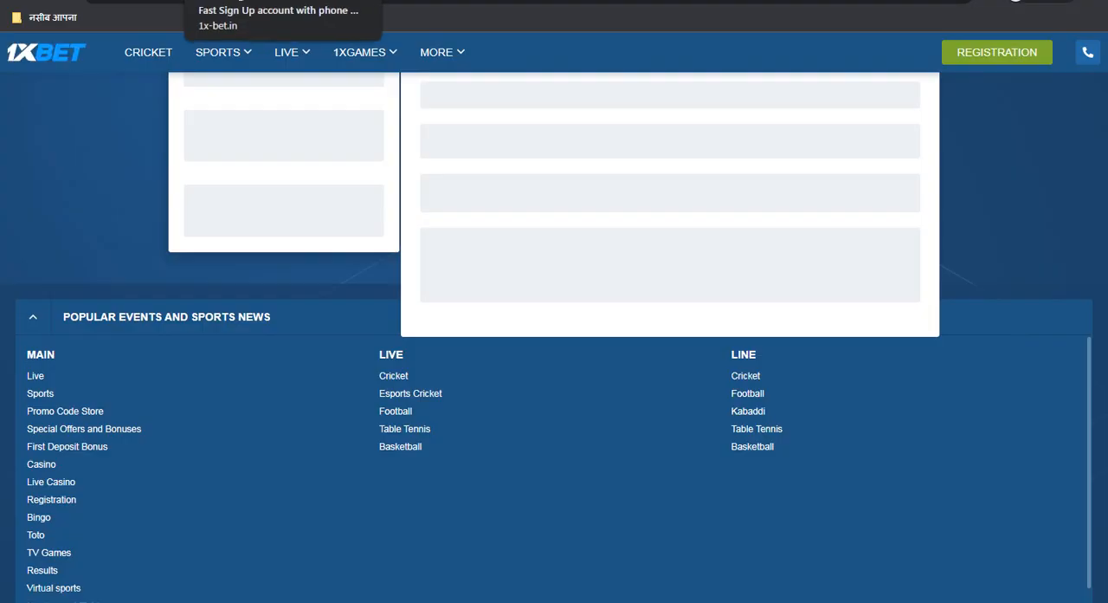
left_click(372, 0)
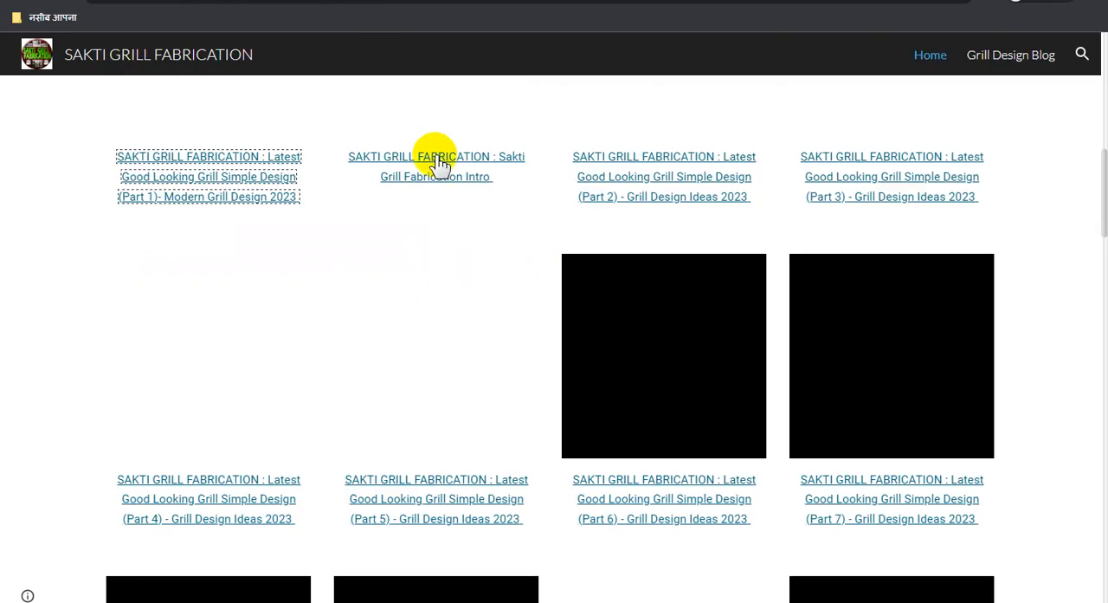
left_click(673, 480)
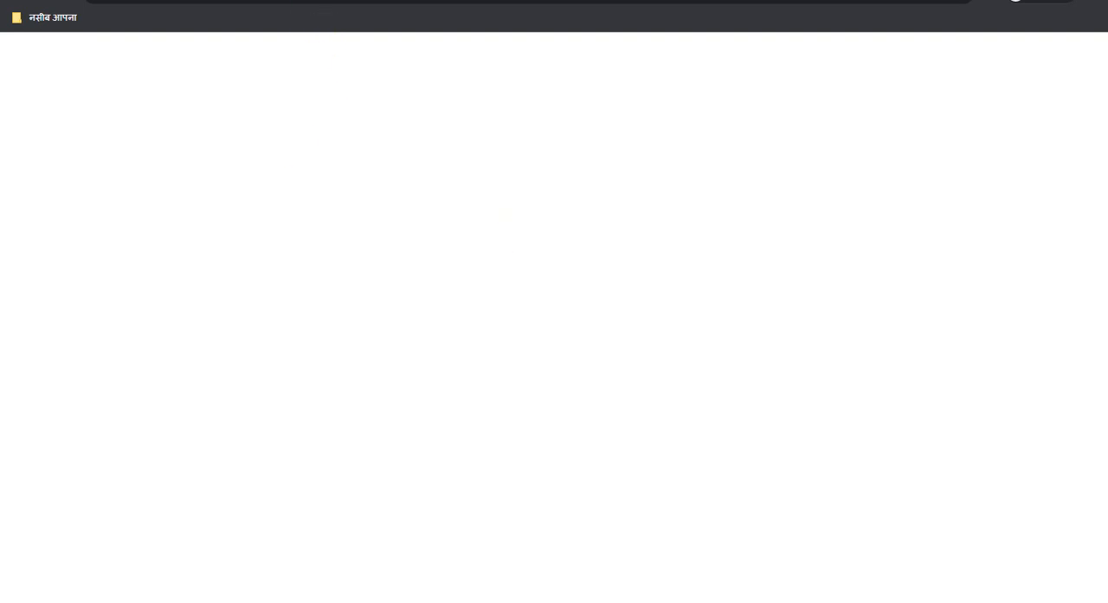
key("ctrl+w")
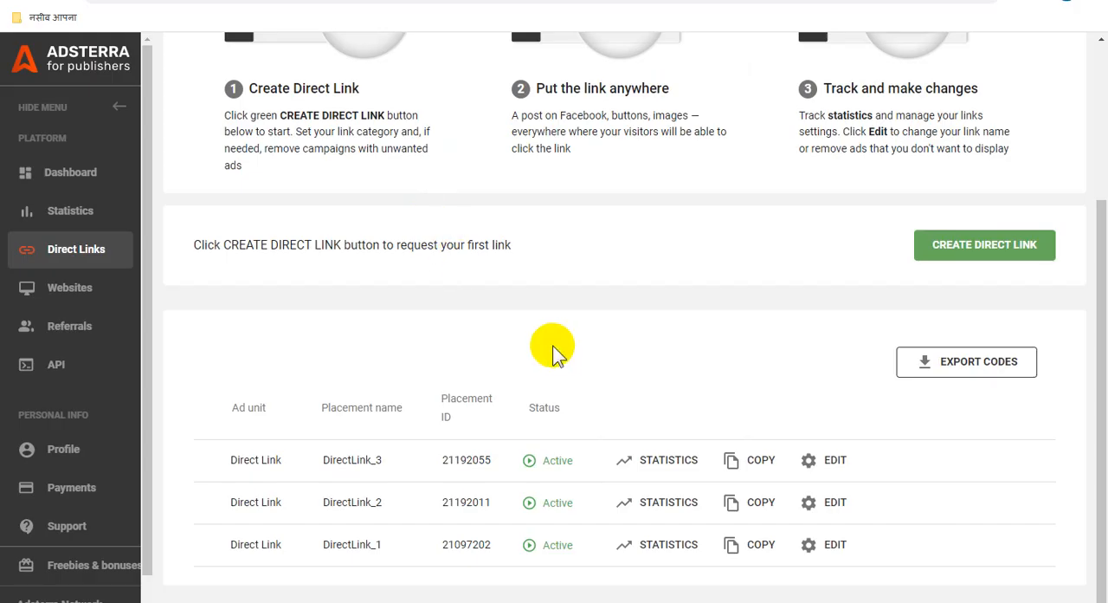
- Switch to Adsterra's Direct Links page and check the account balance and the list of direct links
scroll(564, 350, "up", 3)
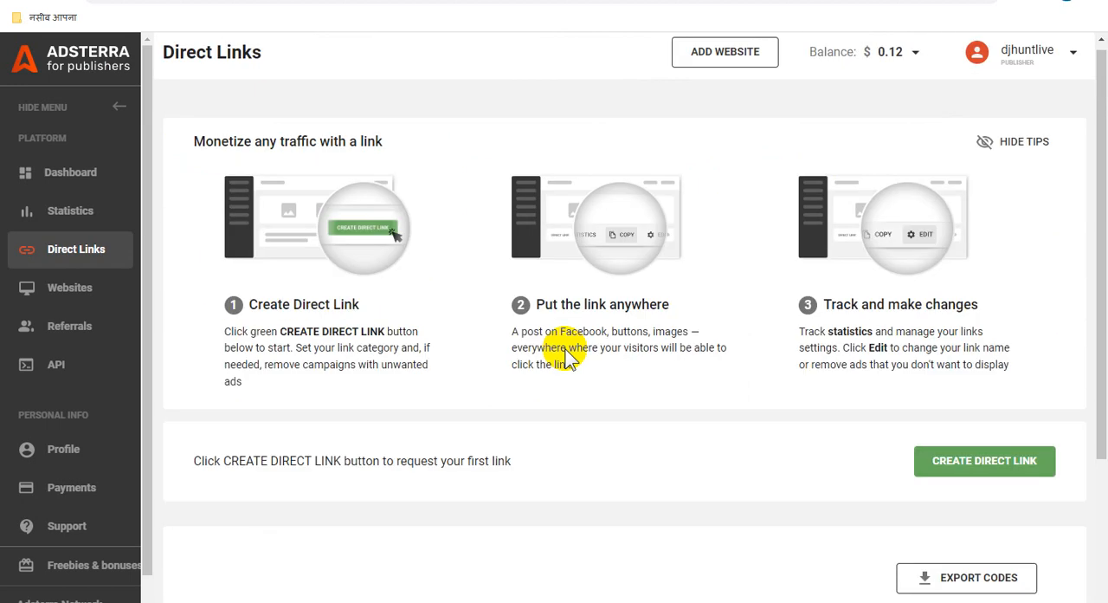
left_click(911, 62)
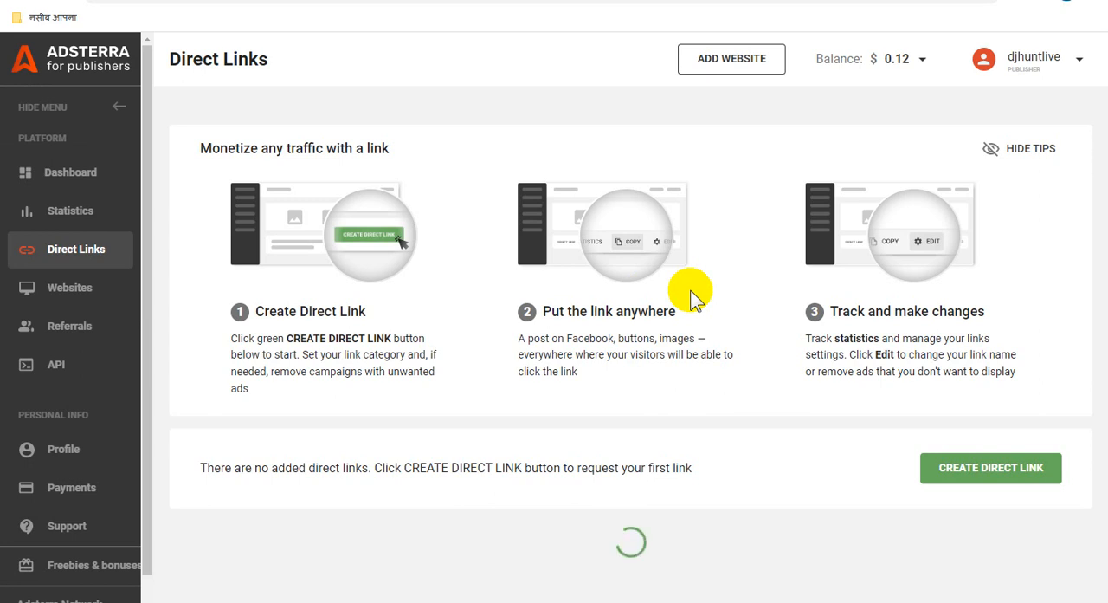
scroll(482, 421, "down", 3)
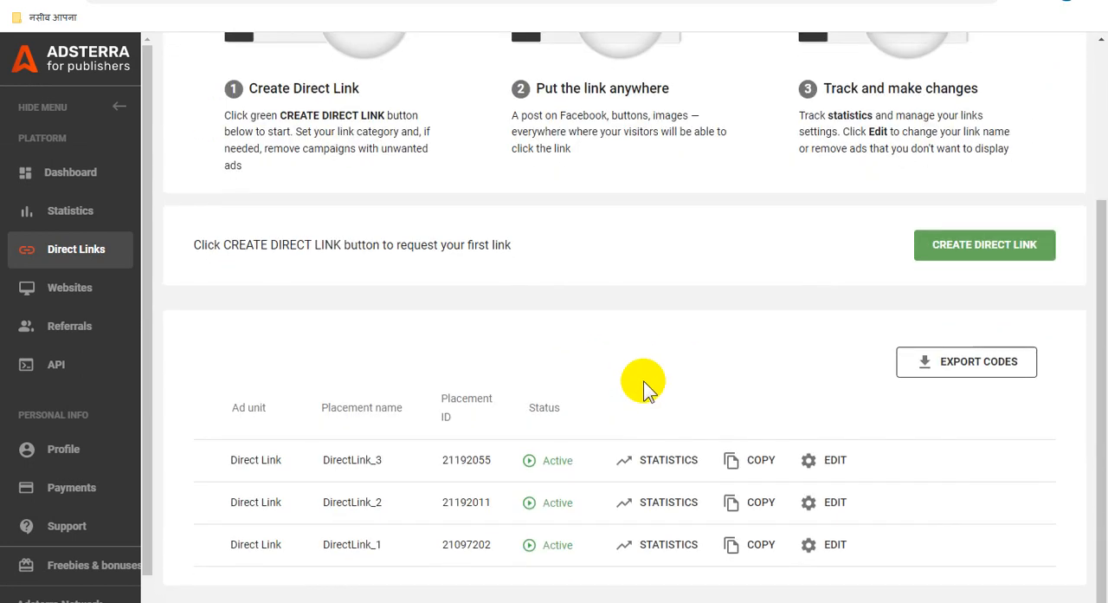